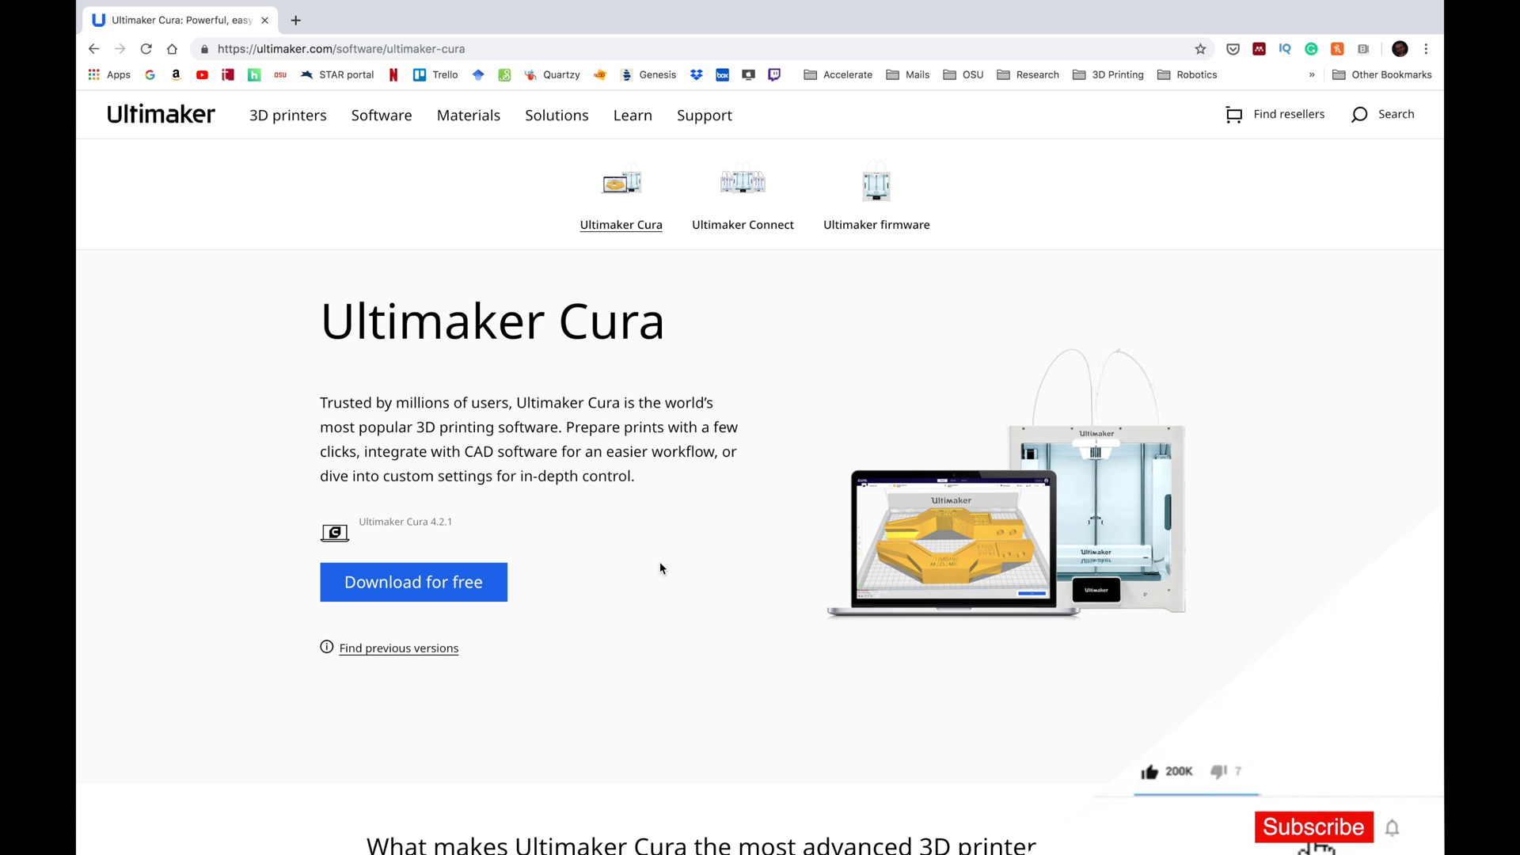
Download the 64-bit MacOS version of Ultimaker Cura 4.2.1 and save the disk image to the Desktop.
click(516, 49)
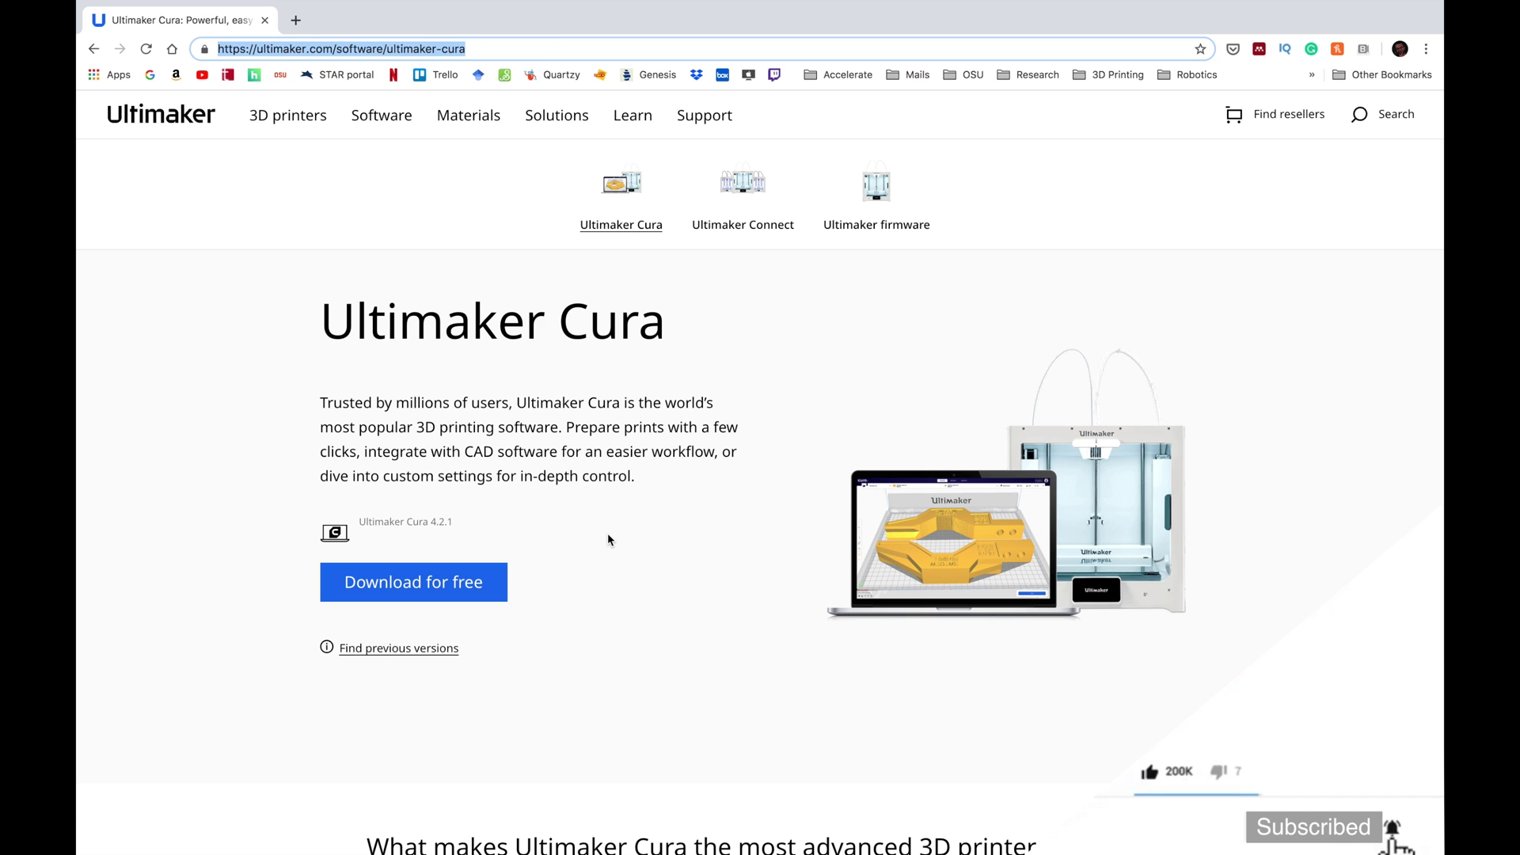
click(608, 561)
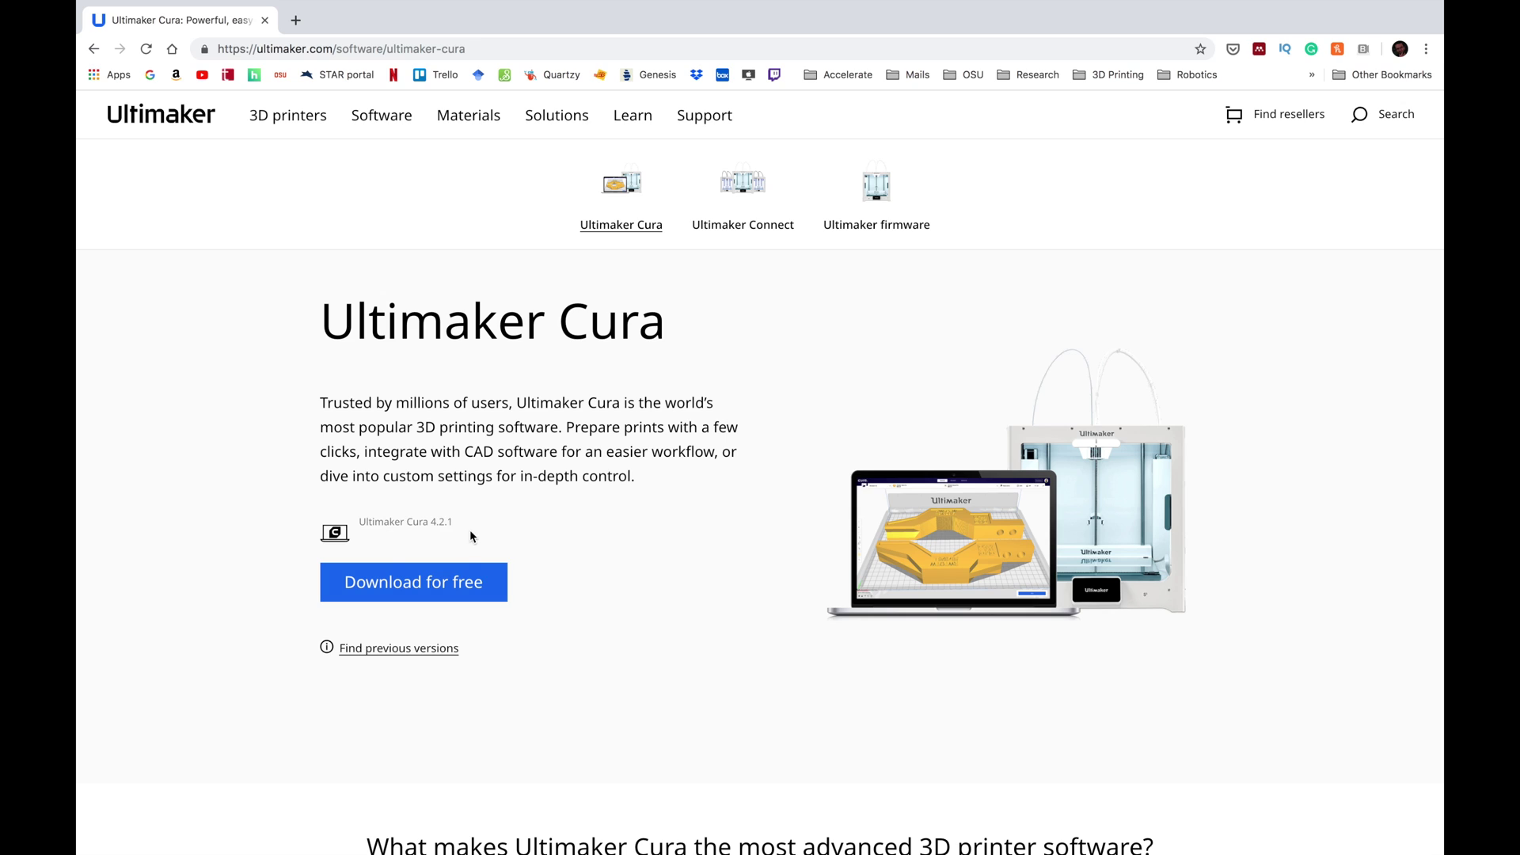
drag(455, 521, 359, 521)
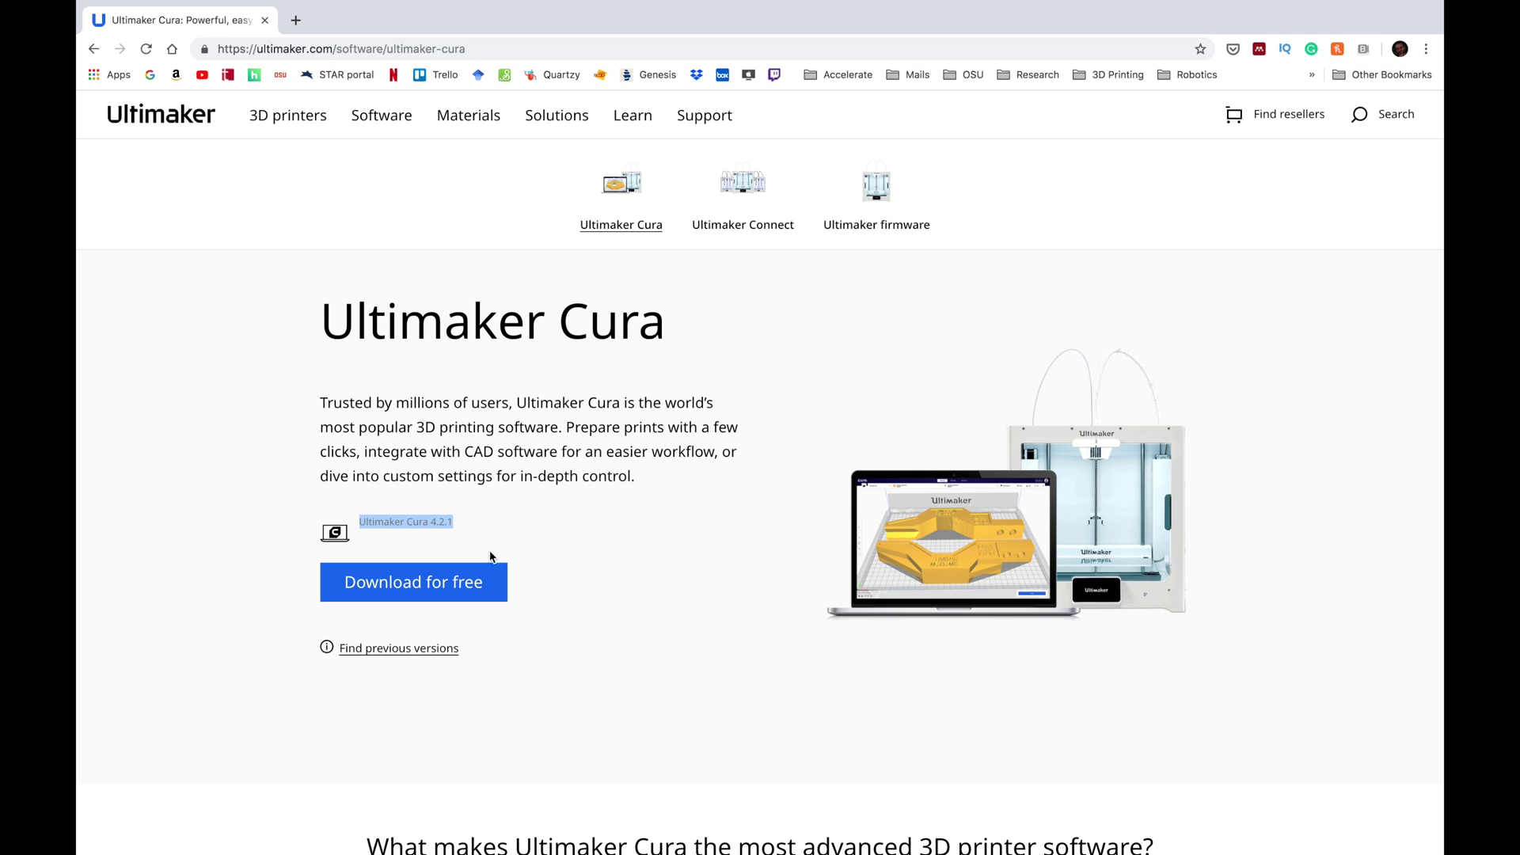
click(470, 584)
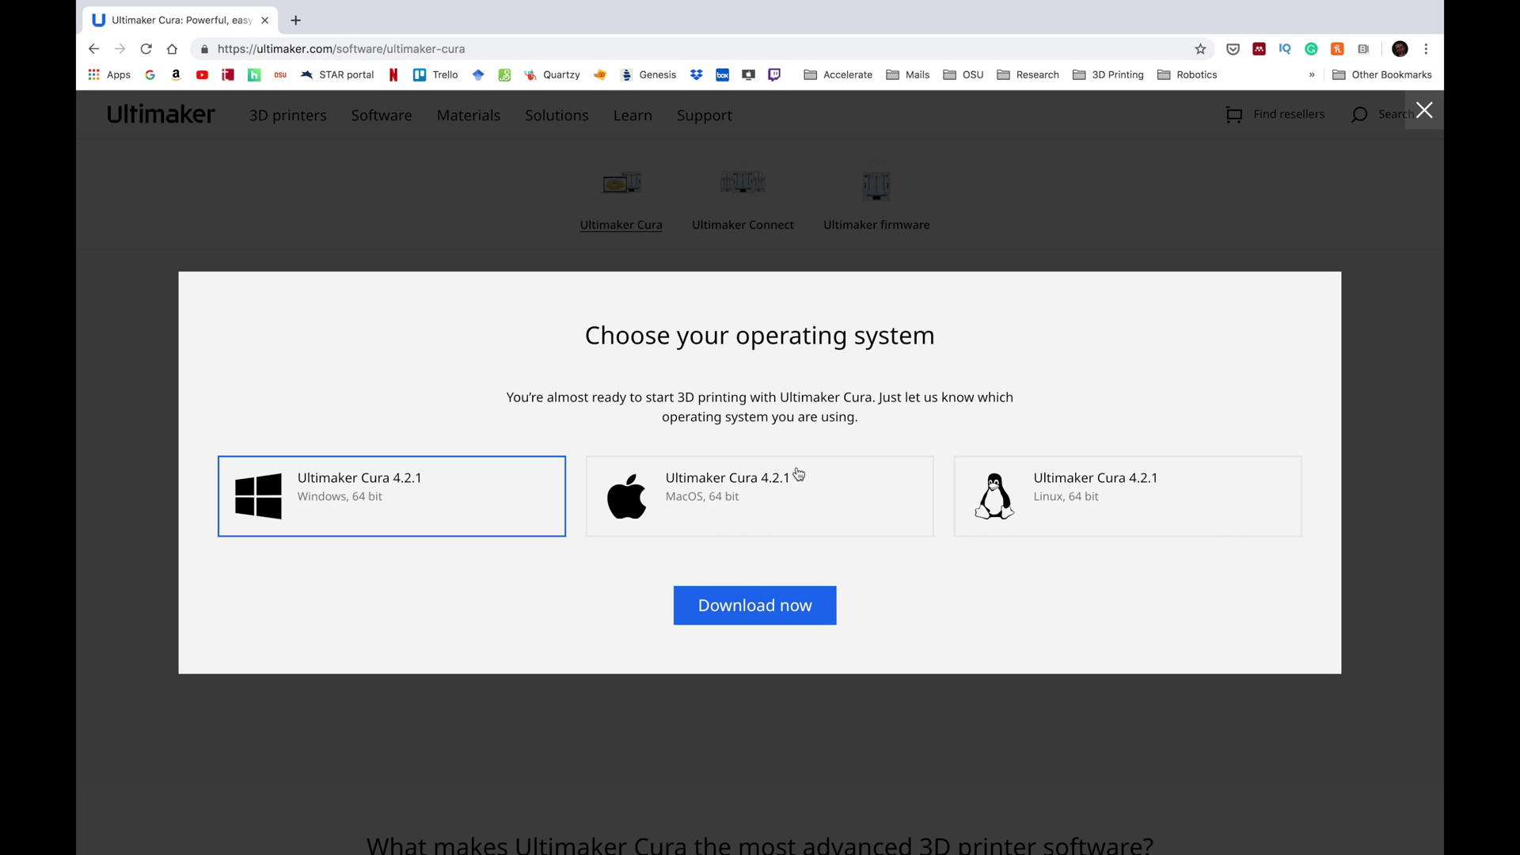
click(782, 484)
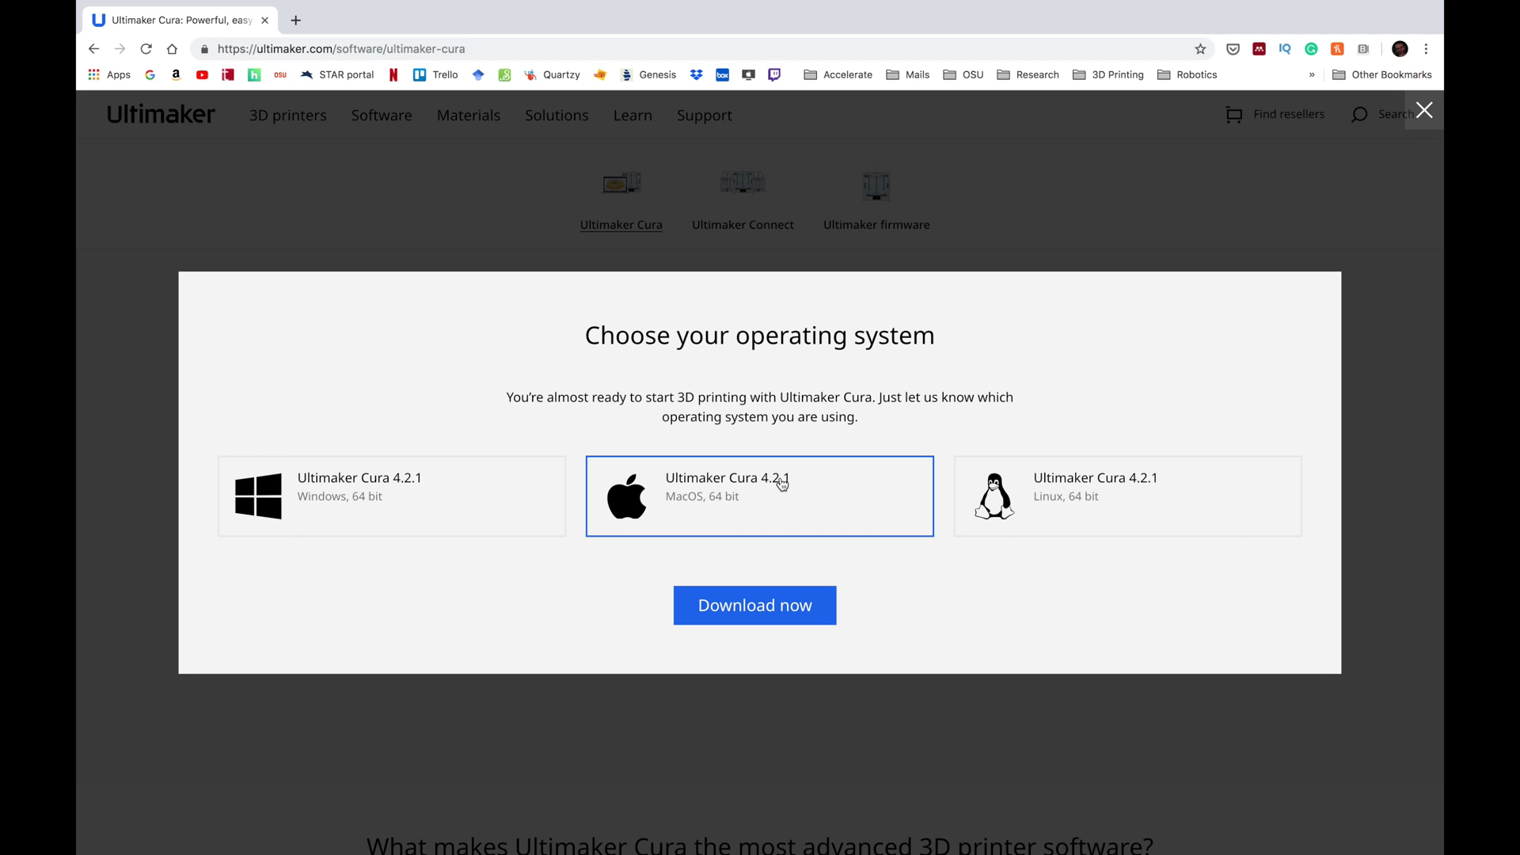
click(760, 609)
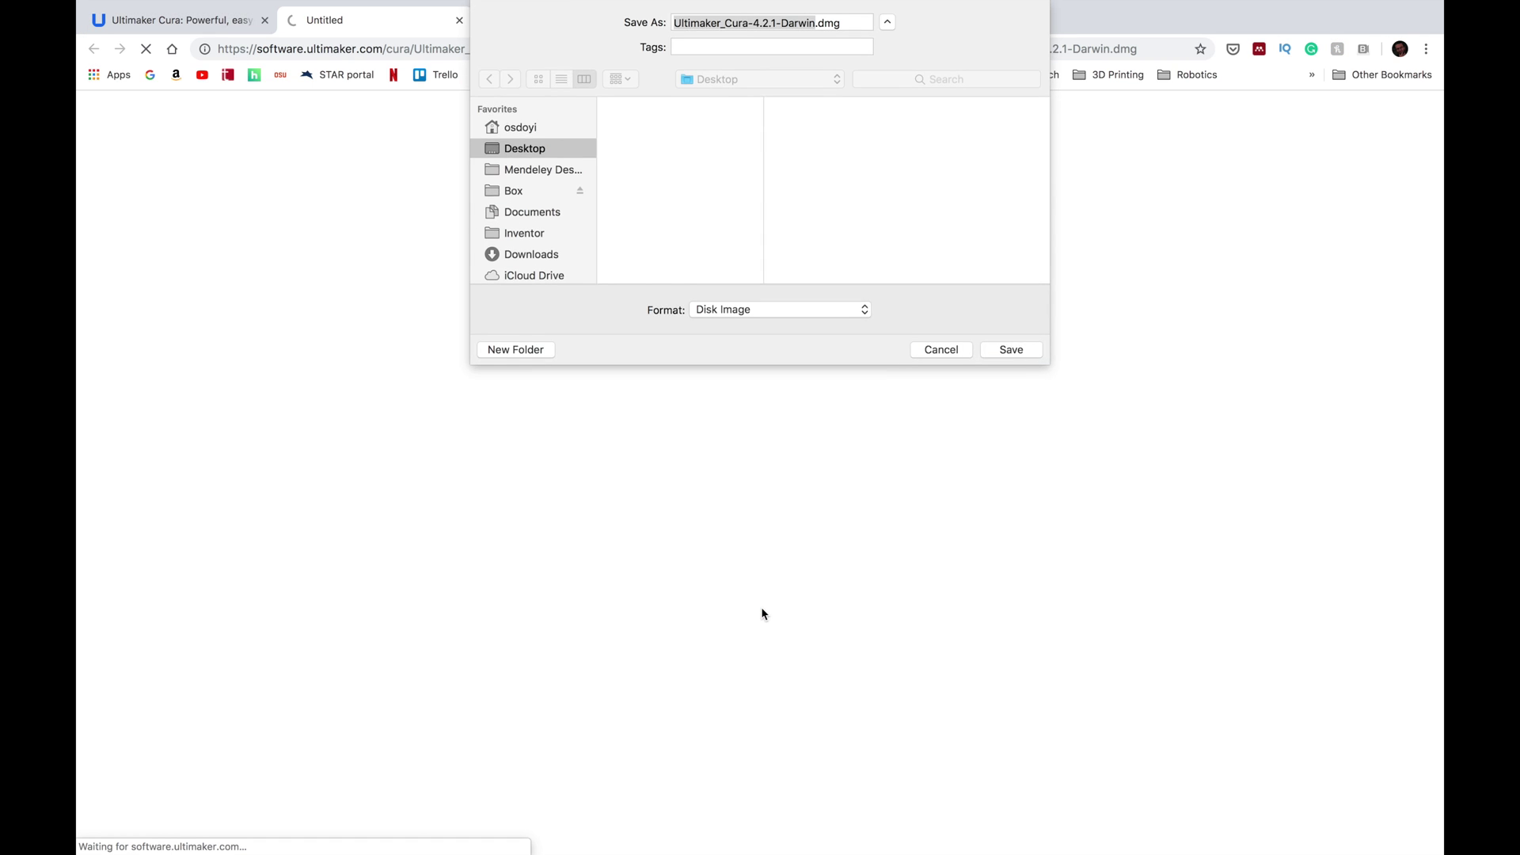
click(1035, 352)
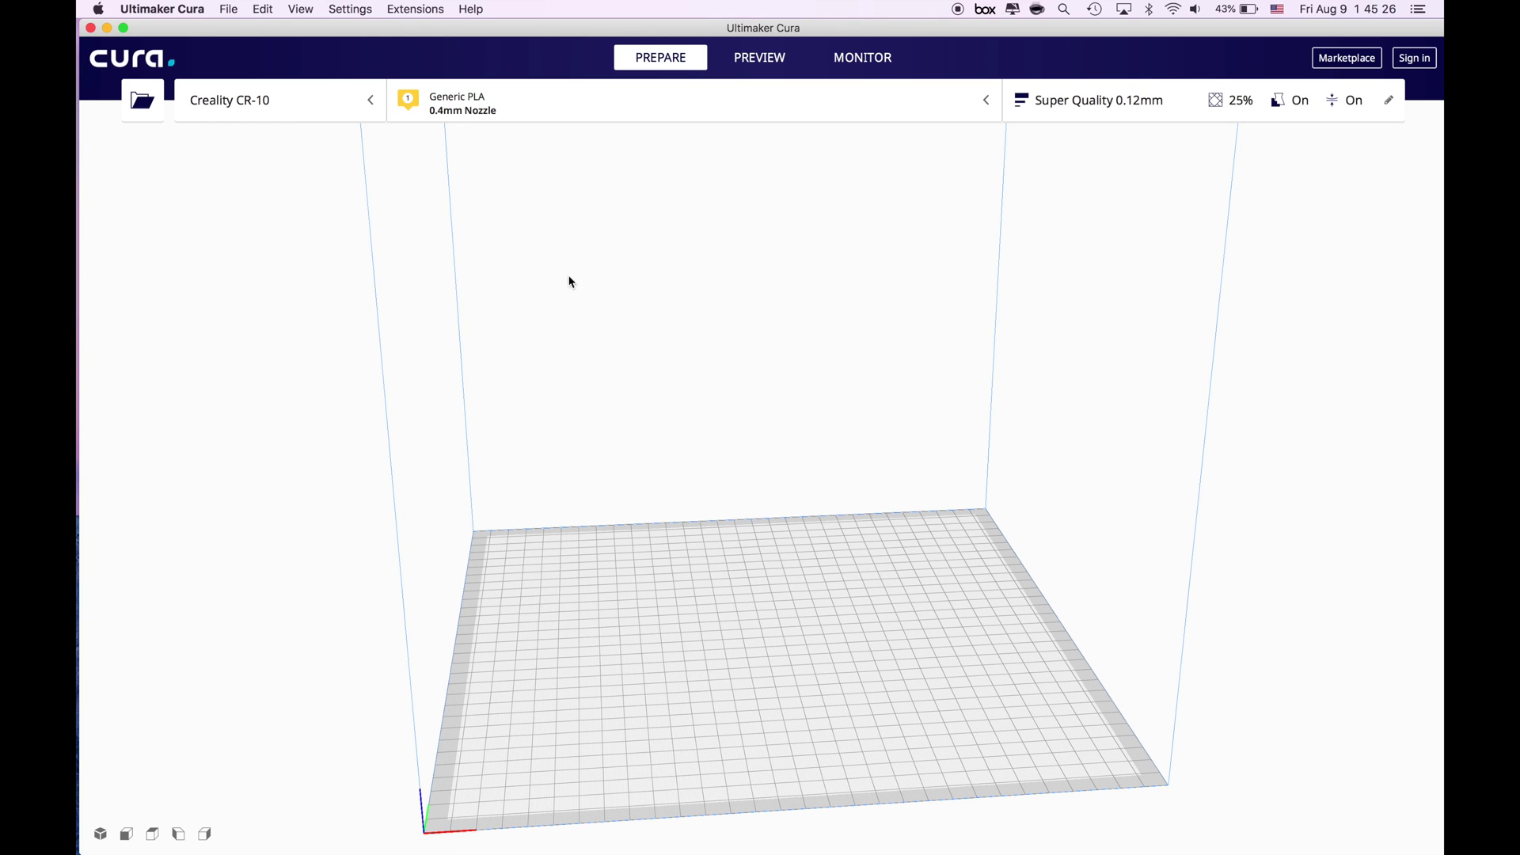
Switch to Ultimaker Cura, look through the preset printers and inspect the Creality CR-10's empty build volume.
click(353, 105)
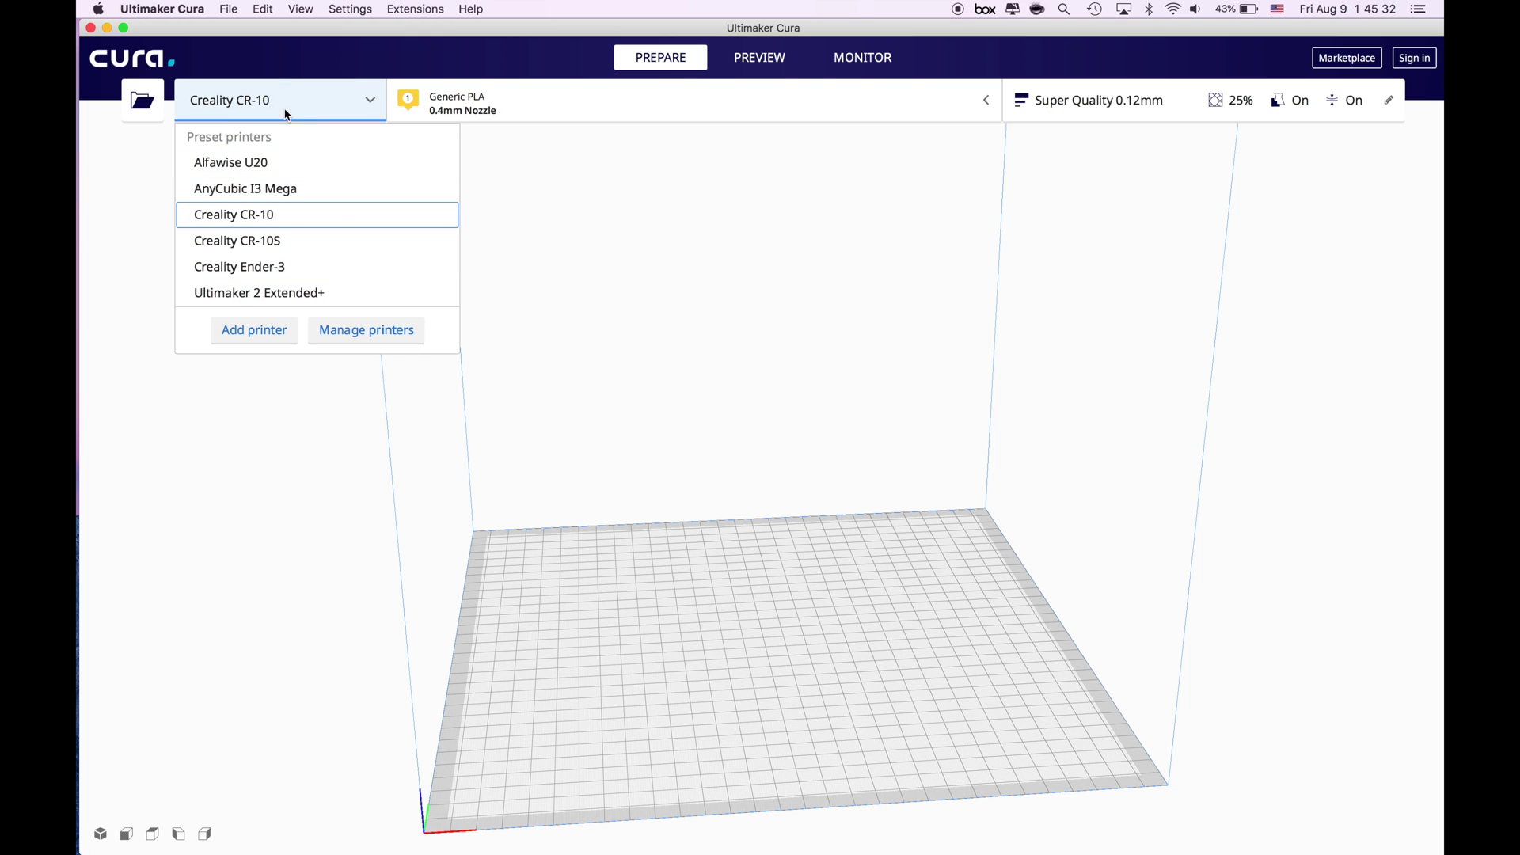
click(724, 275)
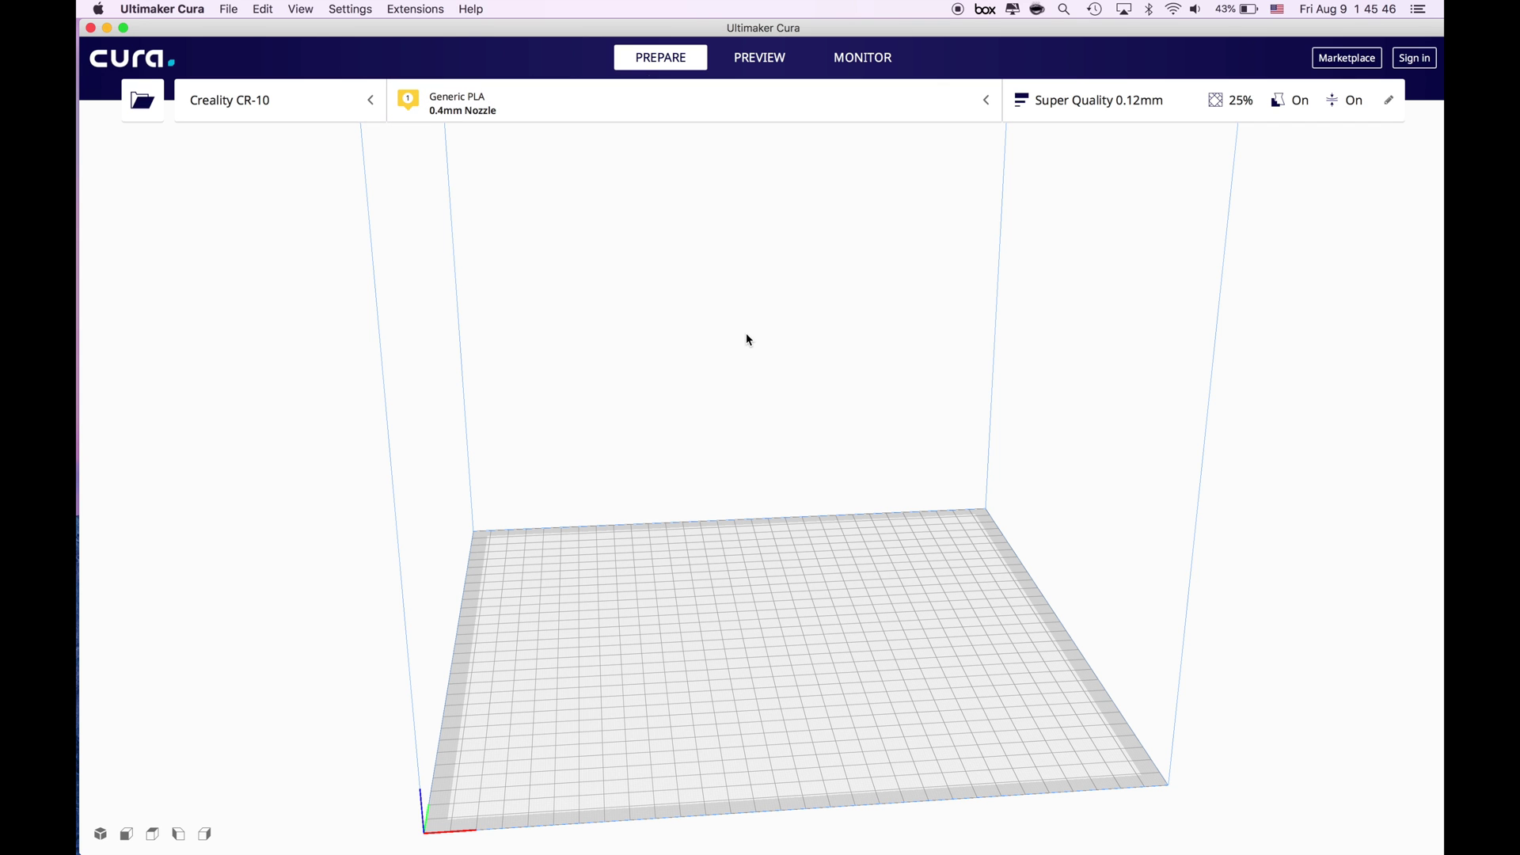
scroll(747, 338, up, 2)
scroll(748, 339, down, 5)
scroll(712, 475, up, 3)
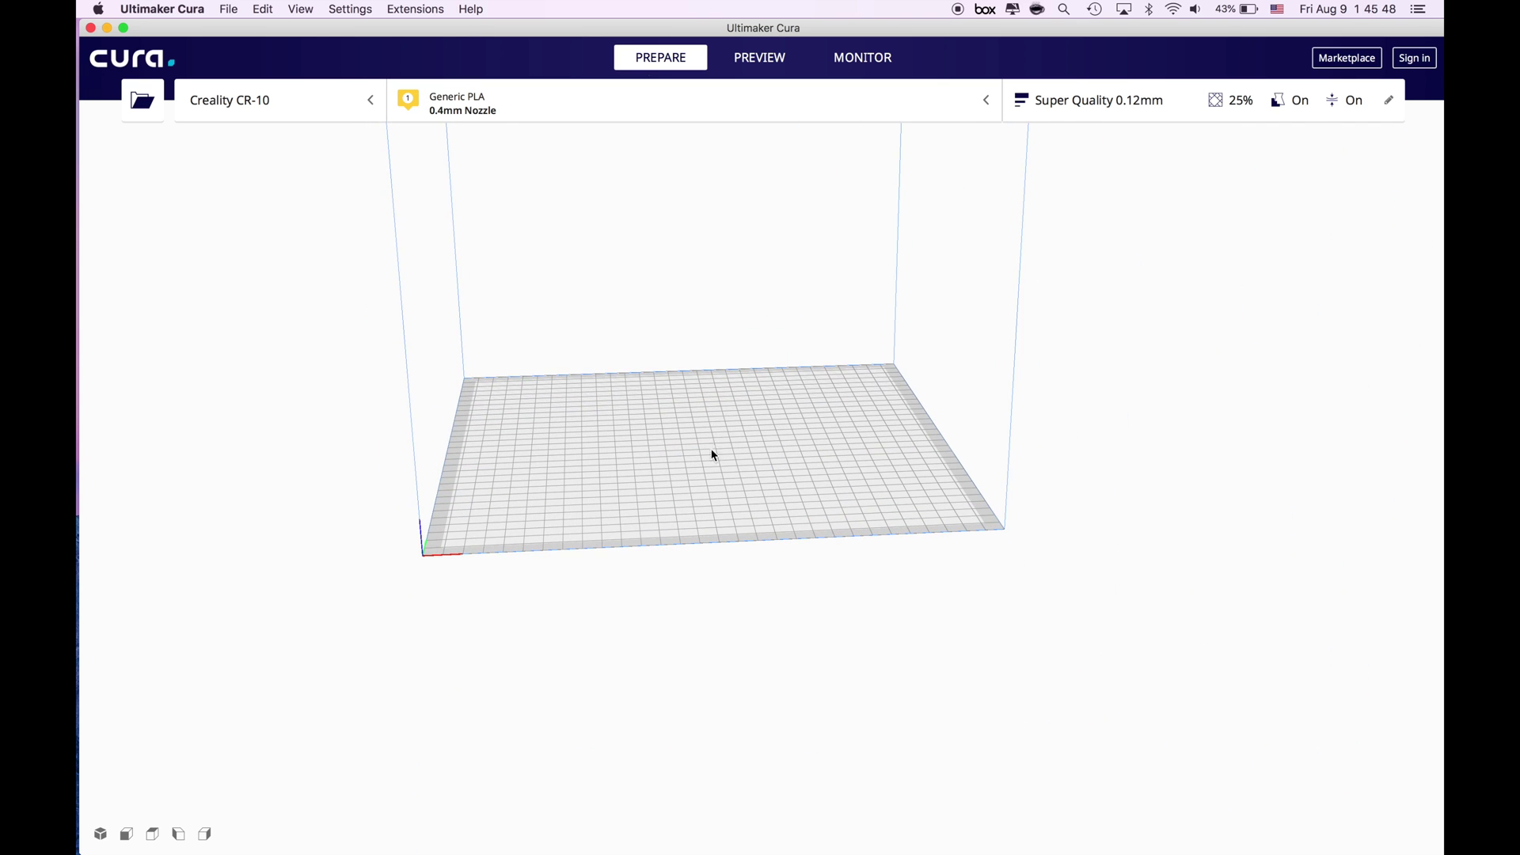
mouse_move(724, 400)
right_down()
mouse_move(736, 464)
mouse_move(748, 393)
right_up()
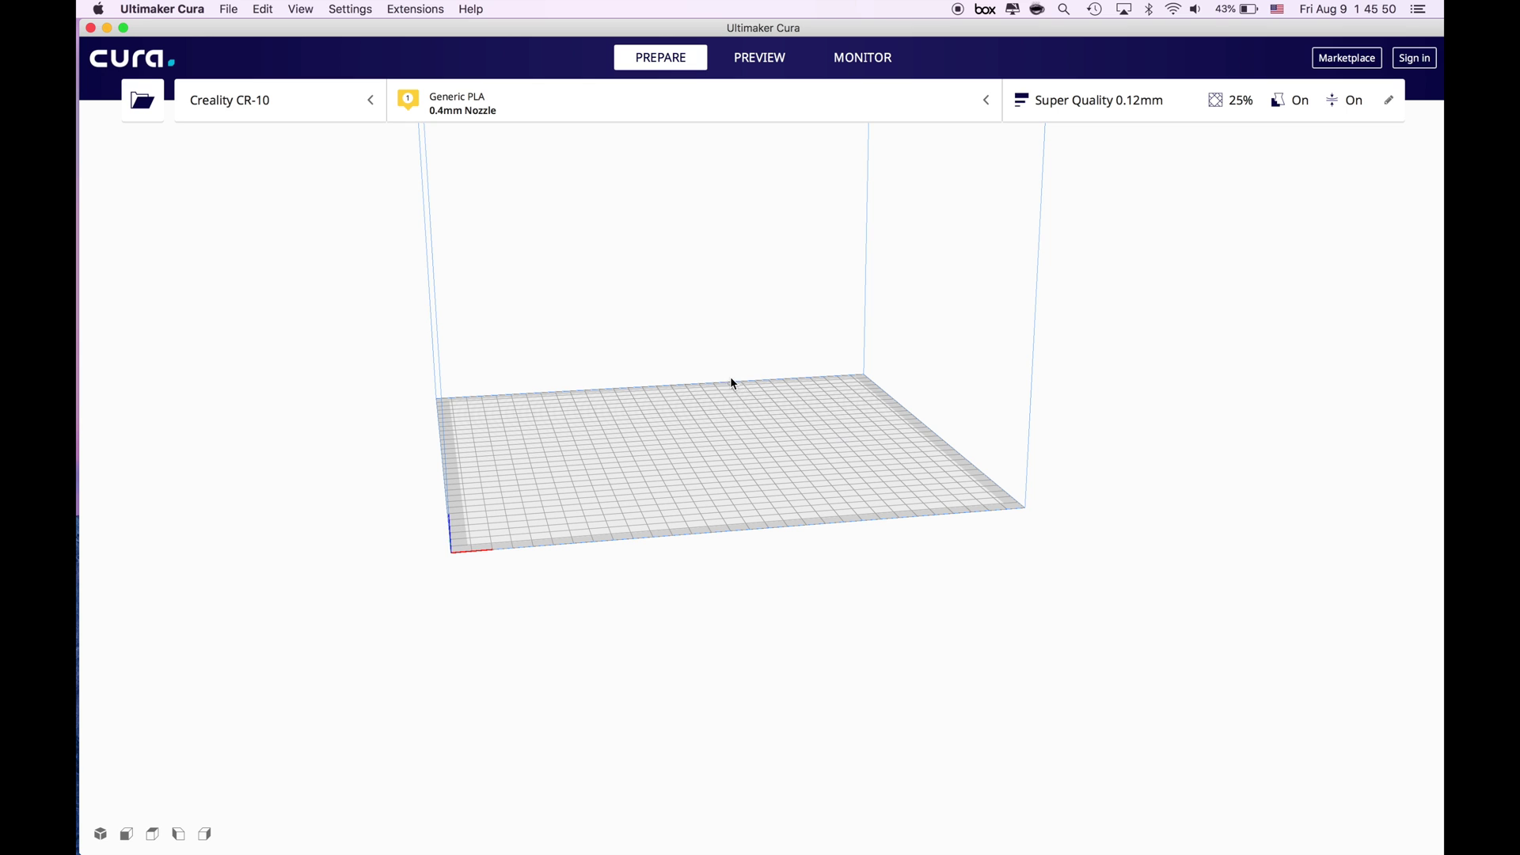
click(746, 478)
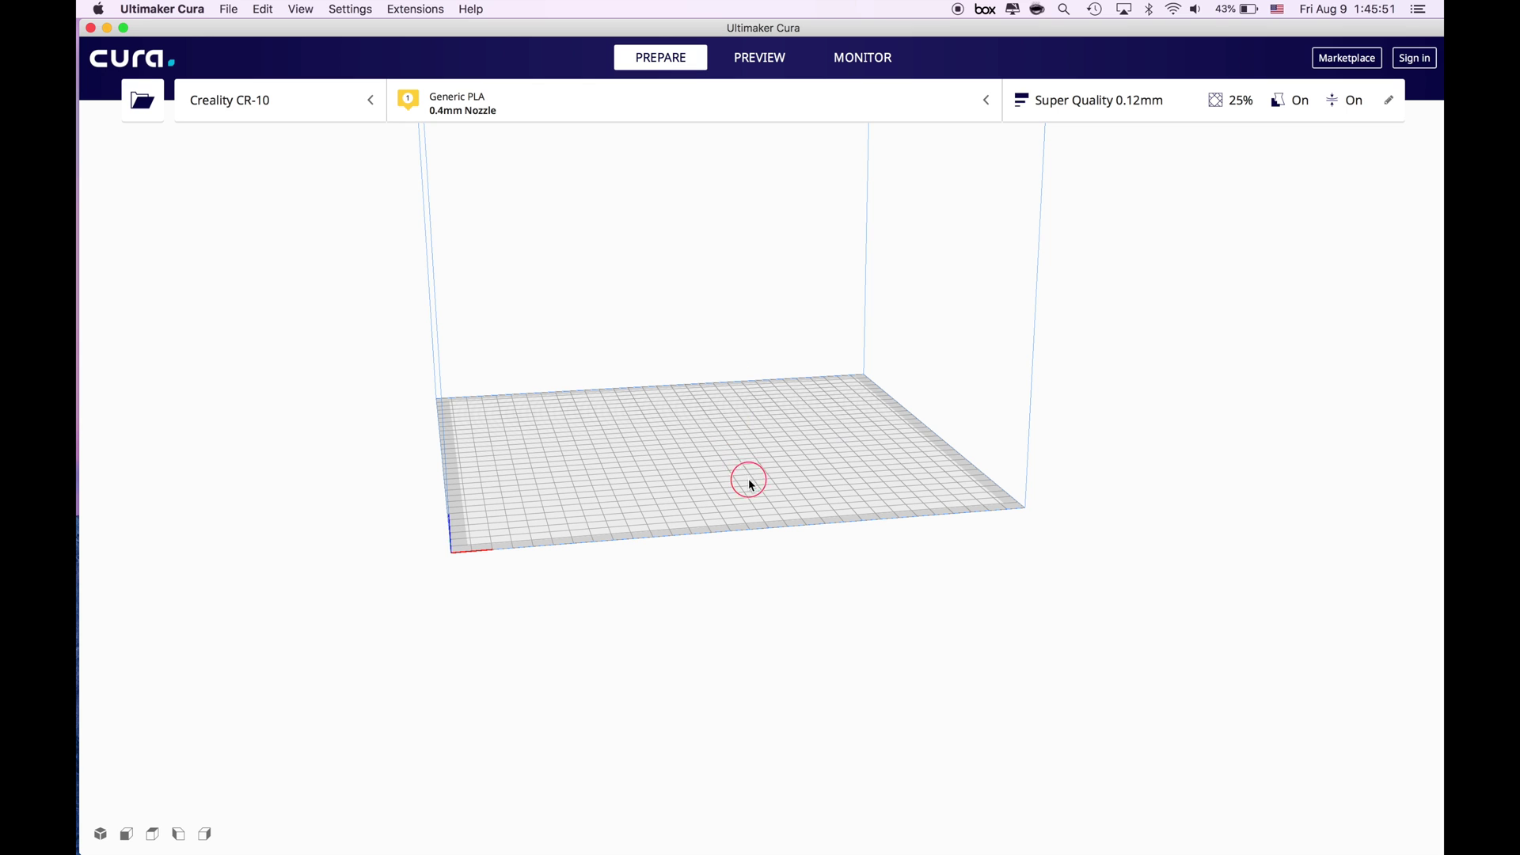
Look over the quality, shell and infill print settings of the Super Quality profile and close them.
click(1112, 100)
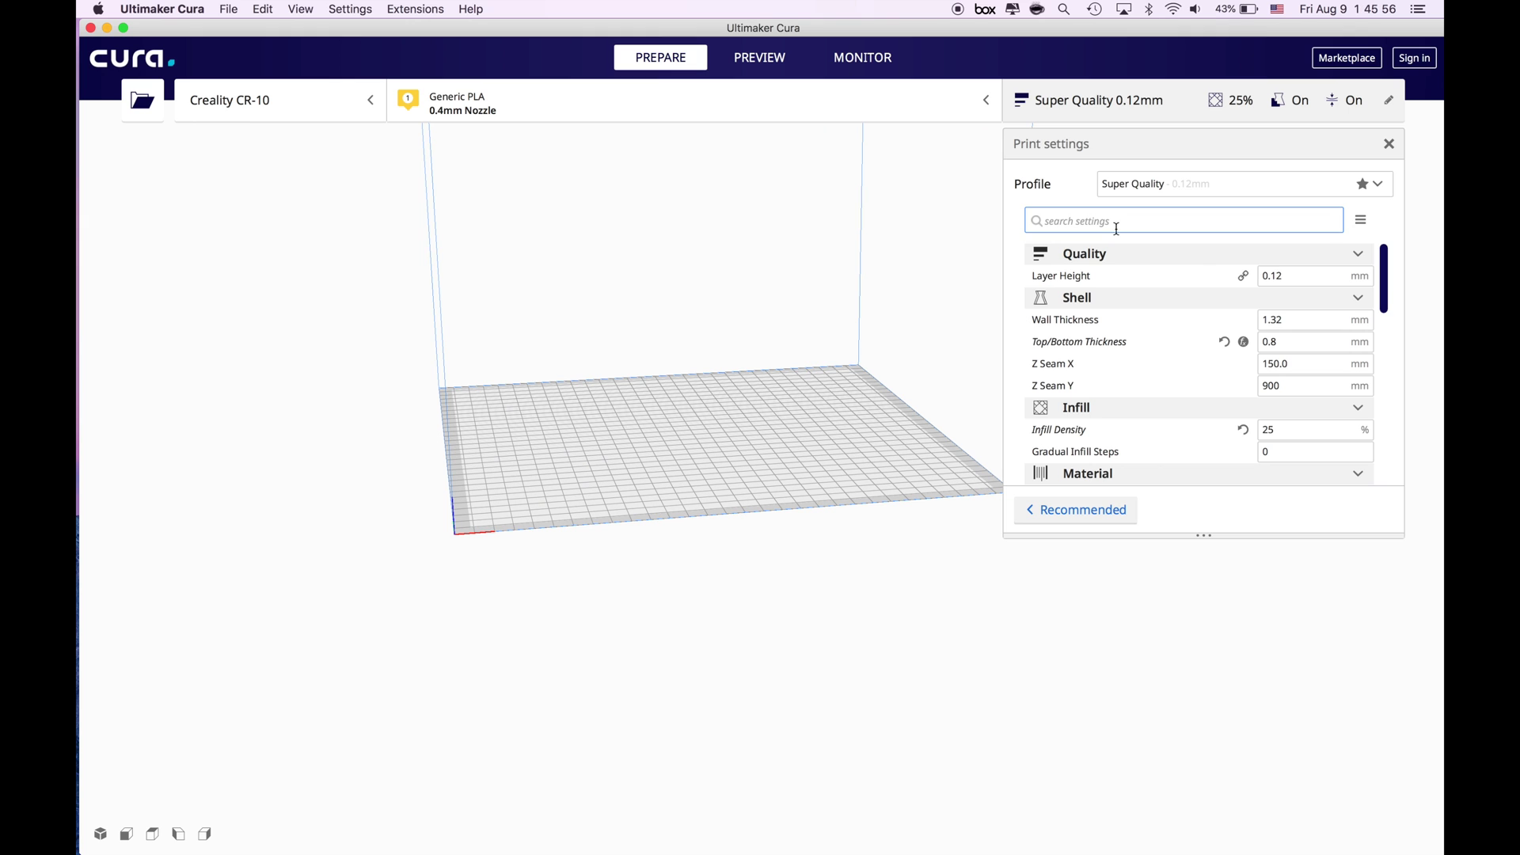
scroll(764, 329, up, 3)
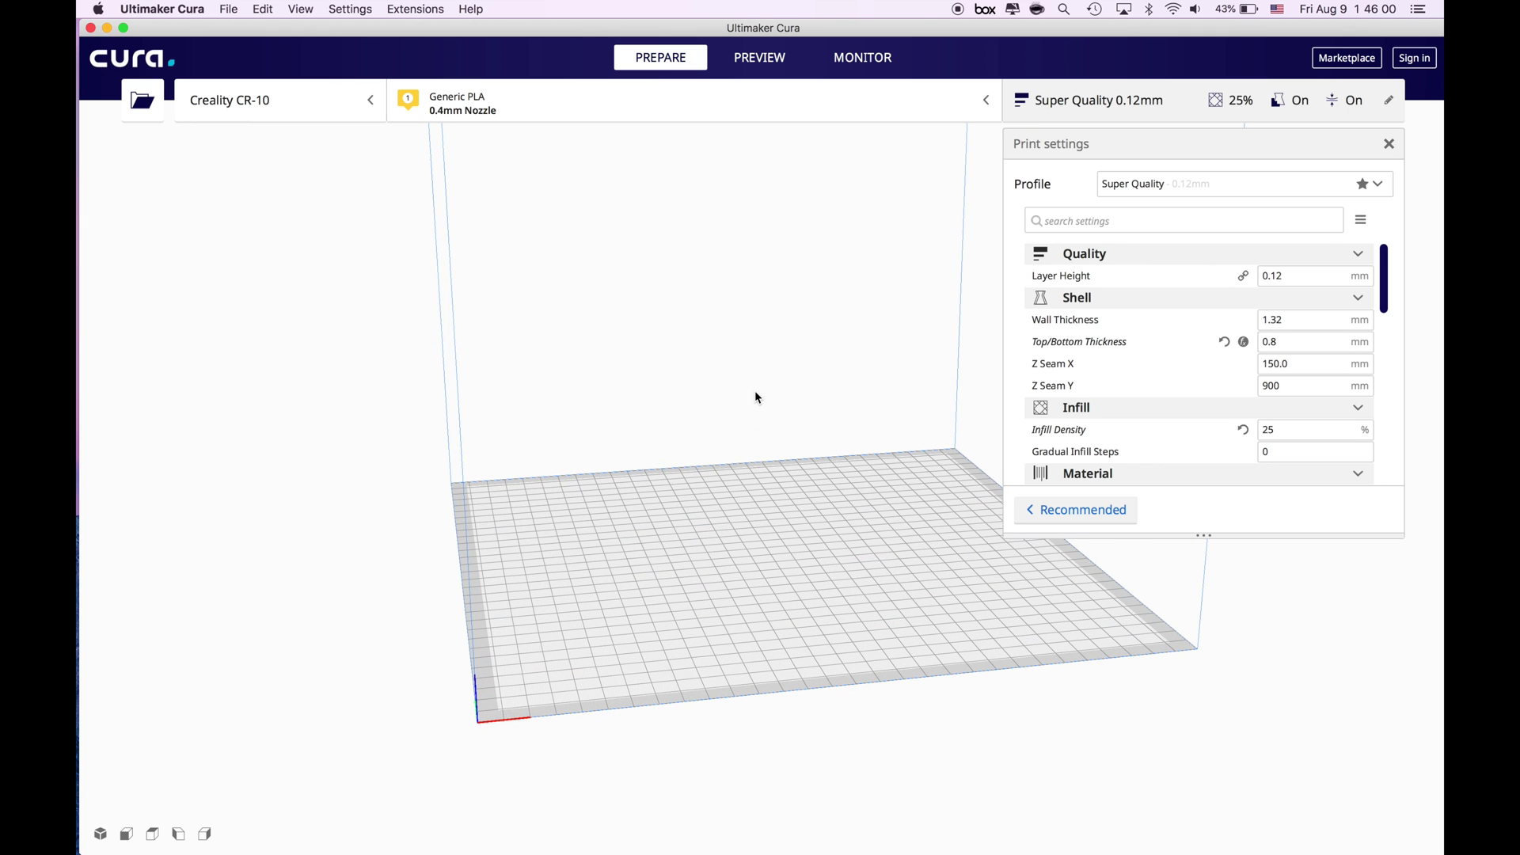
click(1170, 102)
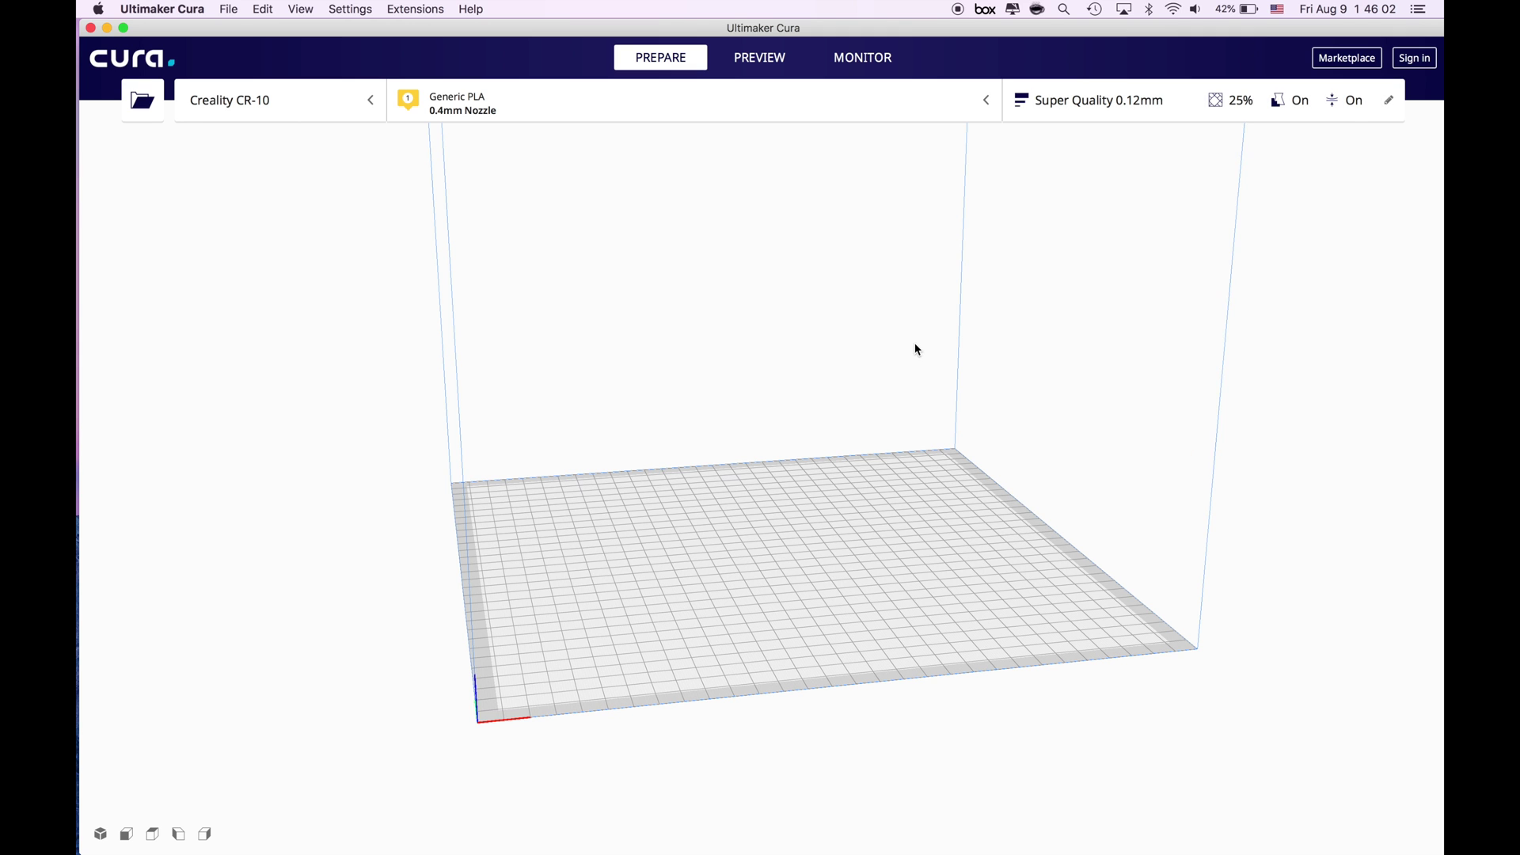
scroll(917, 349, up, 2)
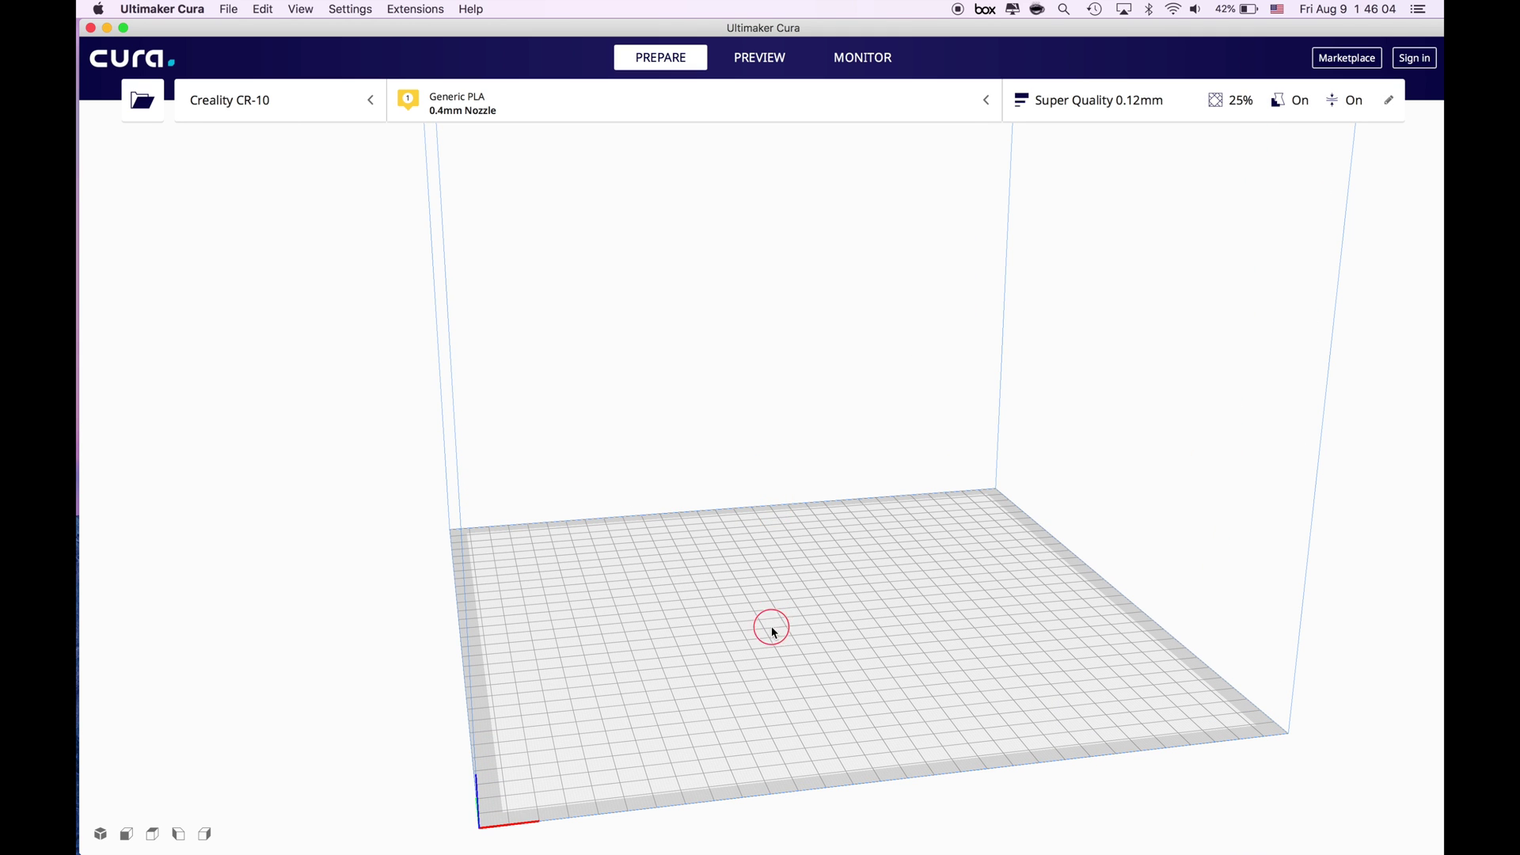
mouse_move(770, 624)
right_down()
mouse_move(764, 706)
mouse_move(780, 557)
mouse_move(747, 643)
right_up()
scroll(588, 227, down, 2)
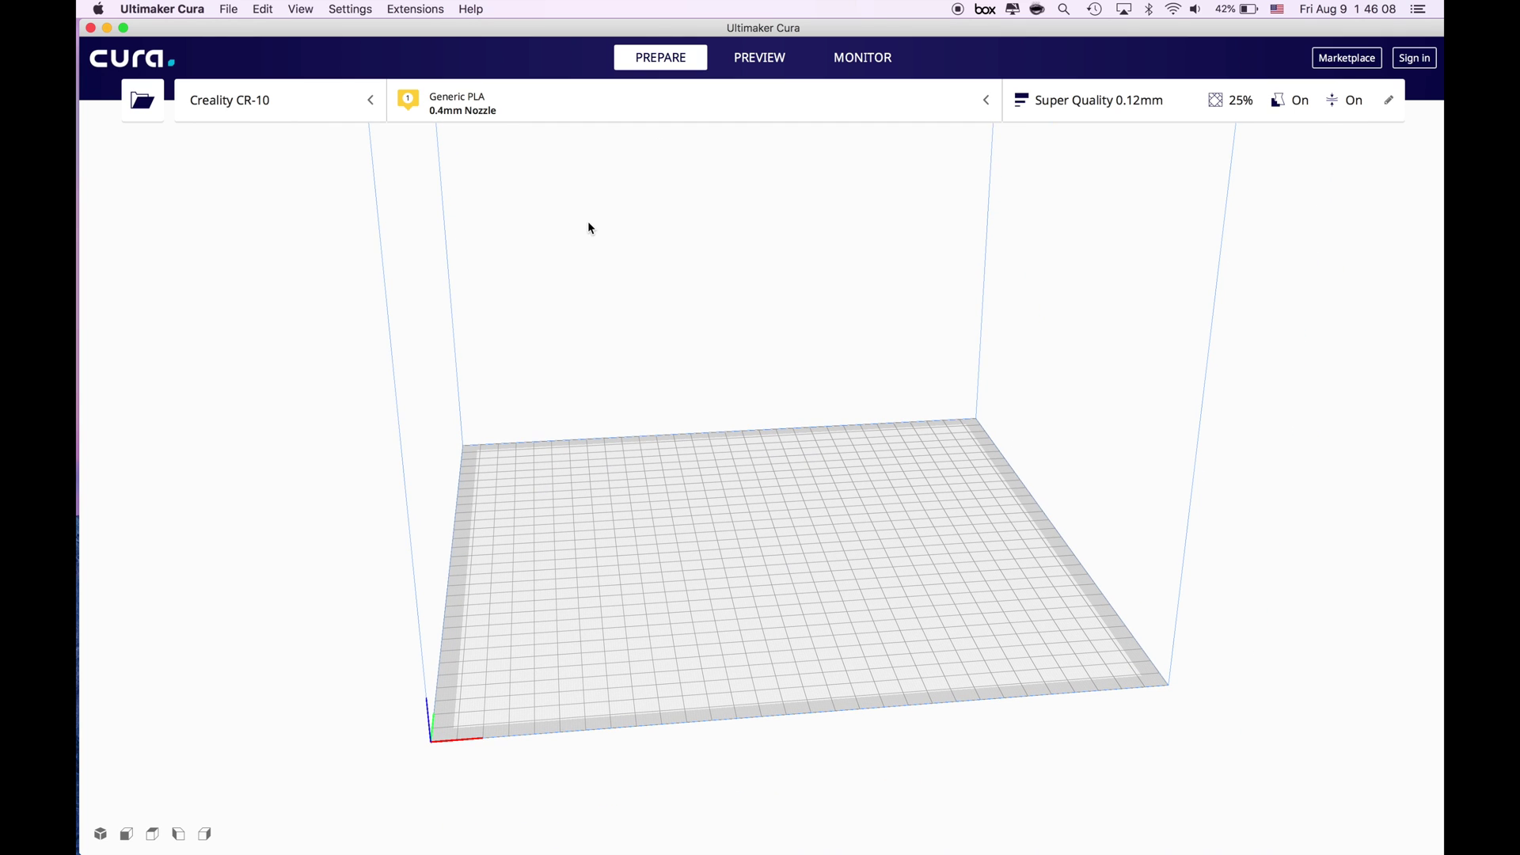
Check the material and nozzle size configuration, and examine the temperature, retraction and speed values in the print settings.
click(630, 97)
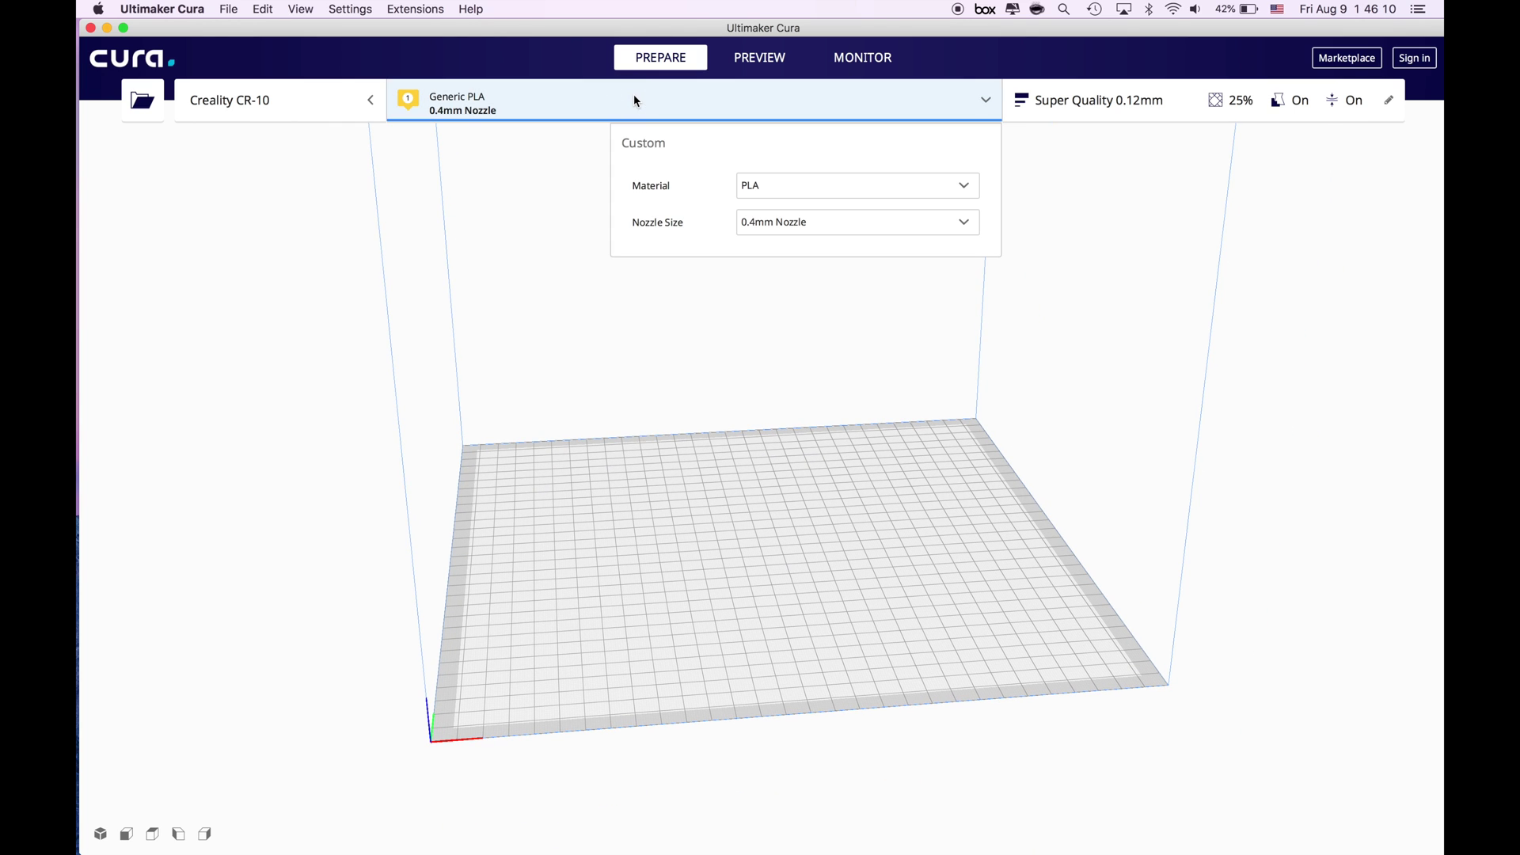
click(634, 96)
click(1191, 100)
scroll(1151, 321, down, 10)
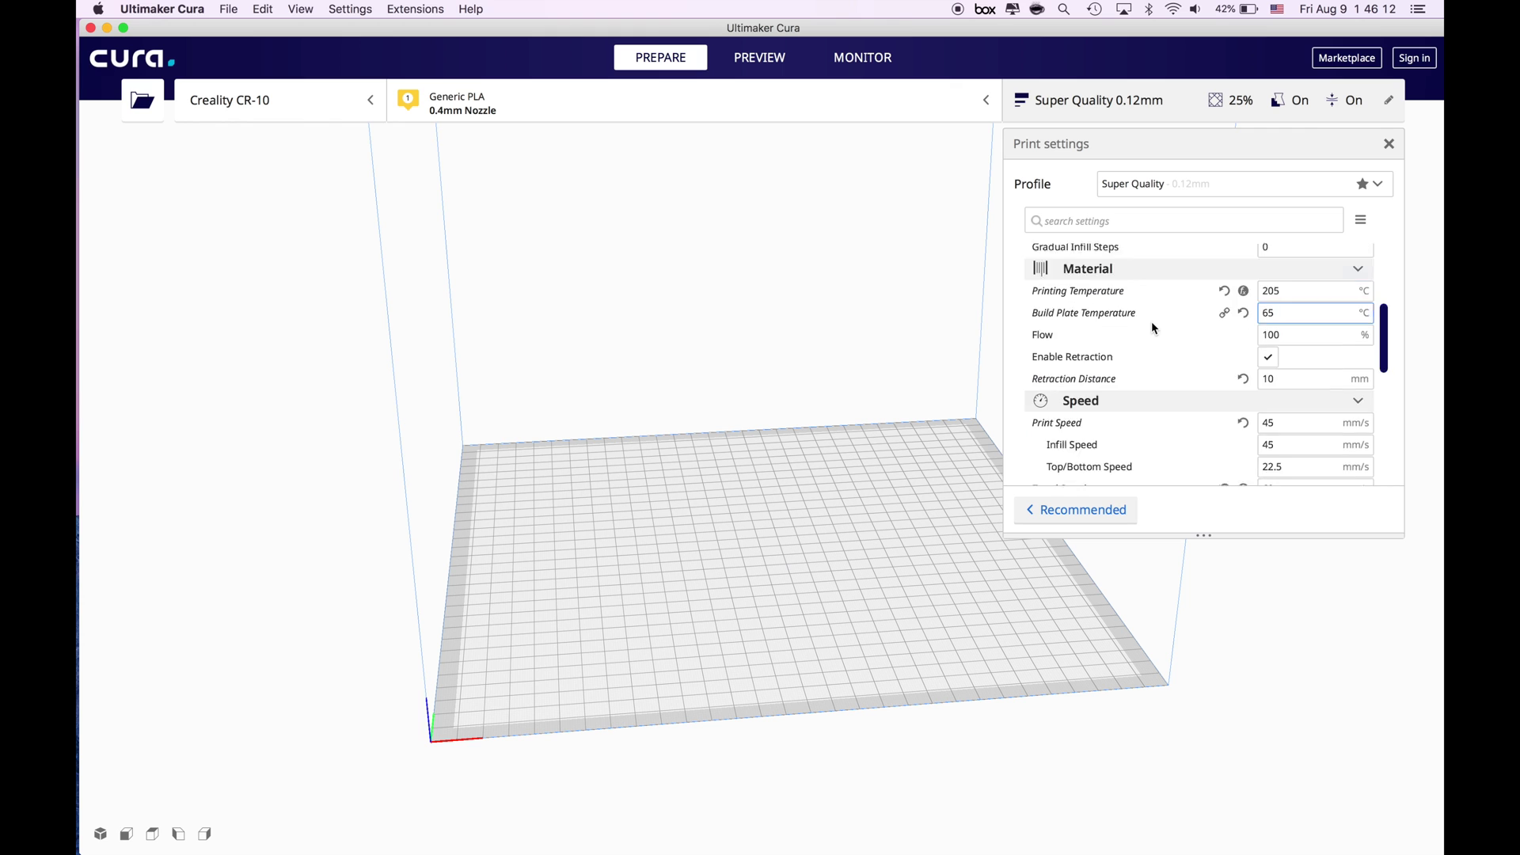
scroll(1151, 320, up, 10)
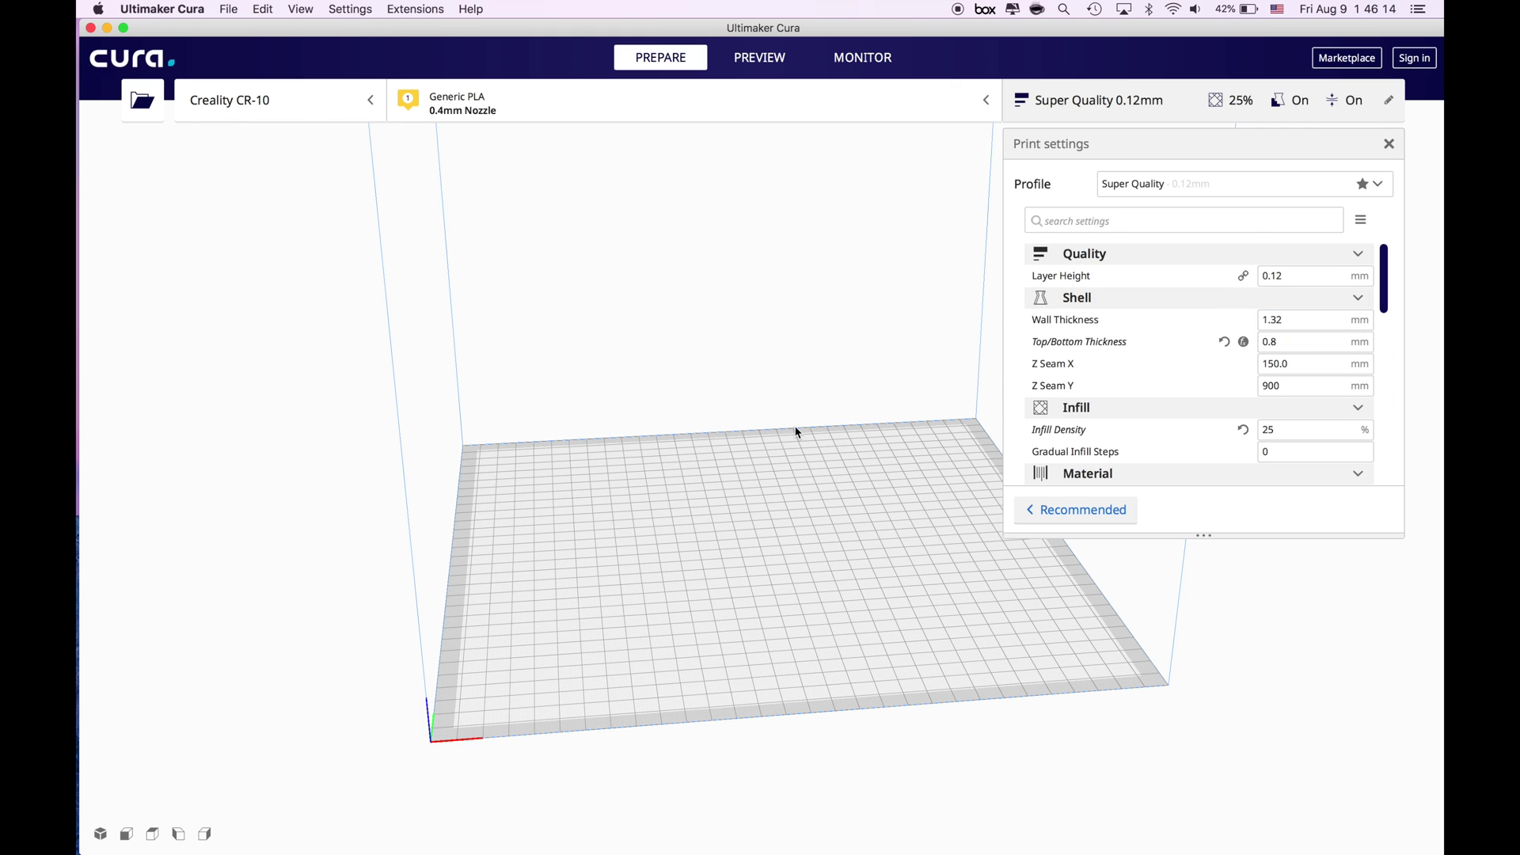
right_click(822, 375)
click(902, 276)
click(1100, 124)
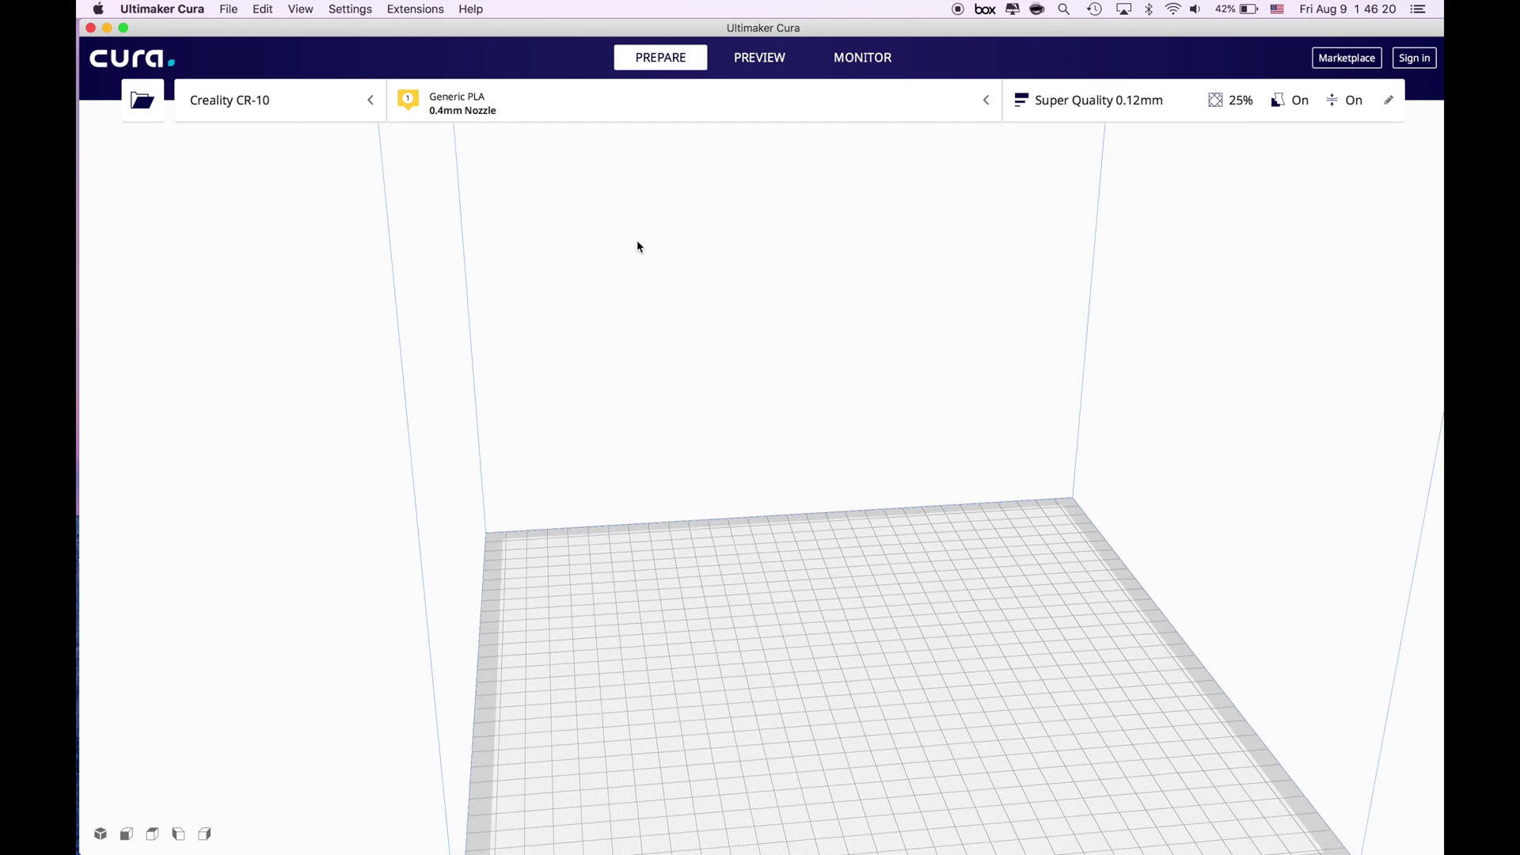
scroll(637, 246, down, 3)
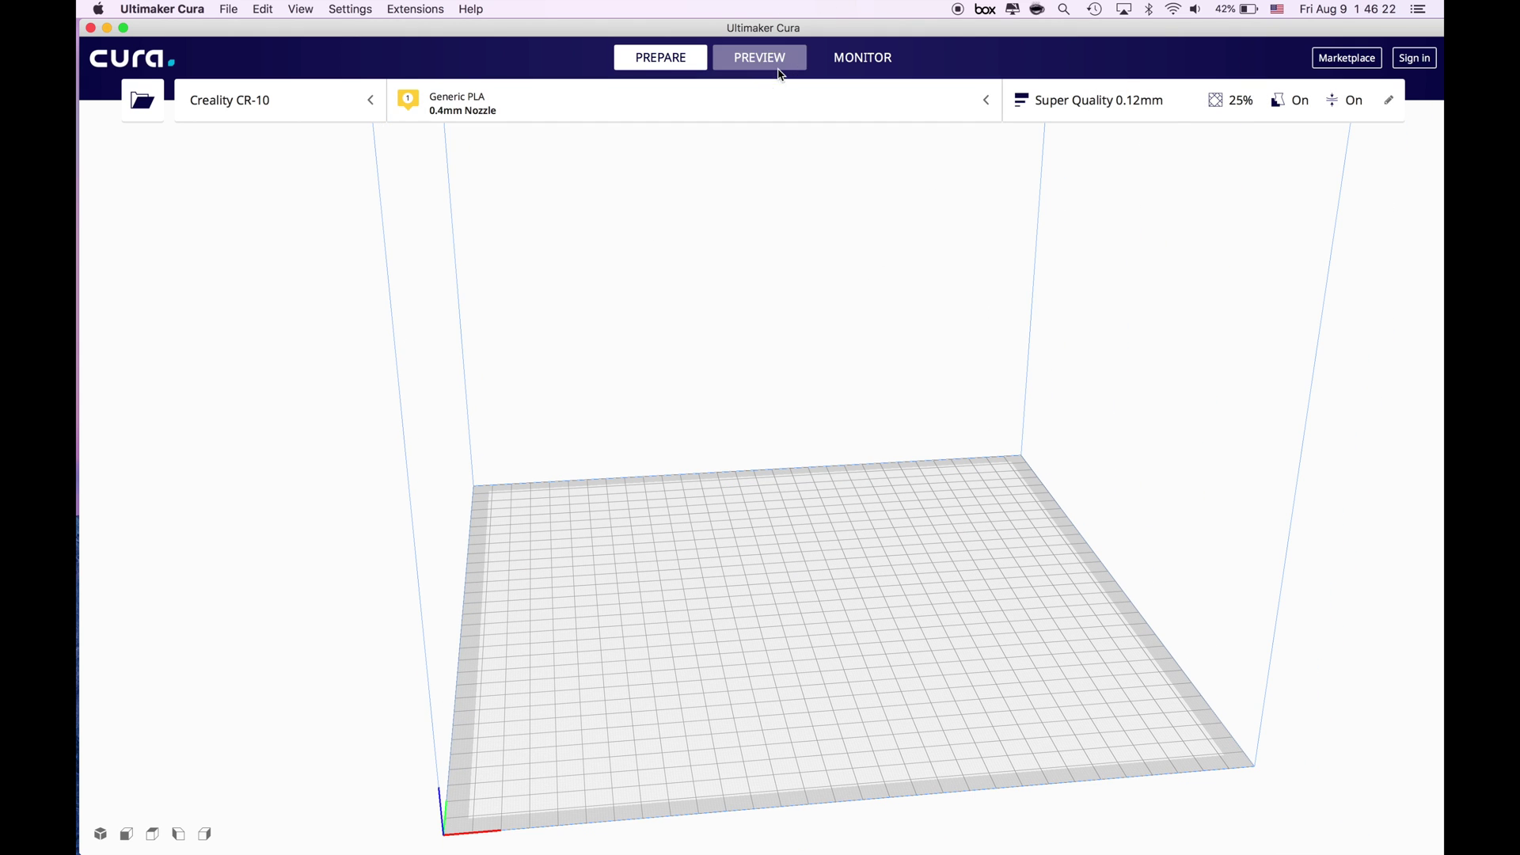
View the Preview stage with its layer view, and switch to the Monitor stage.
click(760, 57)
scroll(757, 310, down, 2)
scroll(757, 310, up, 1)
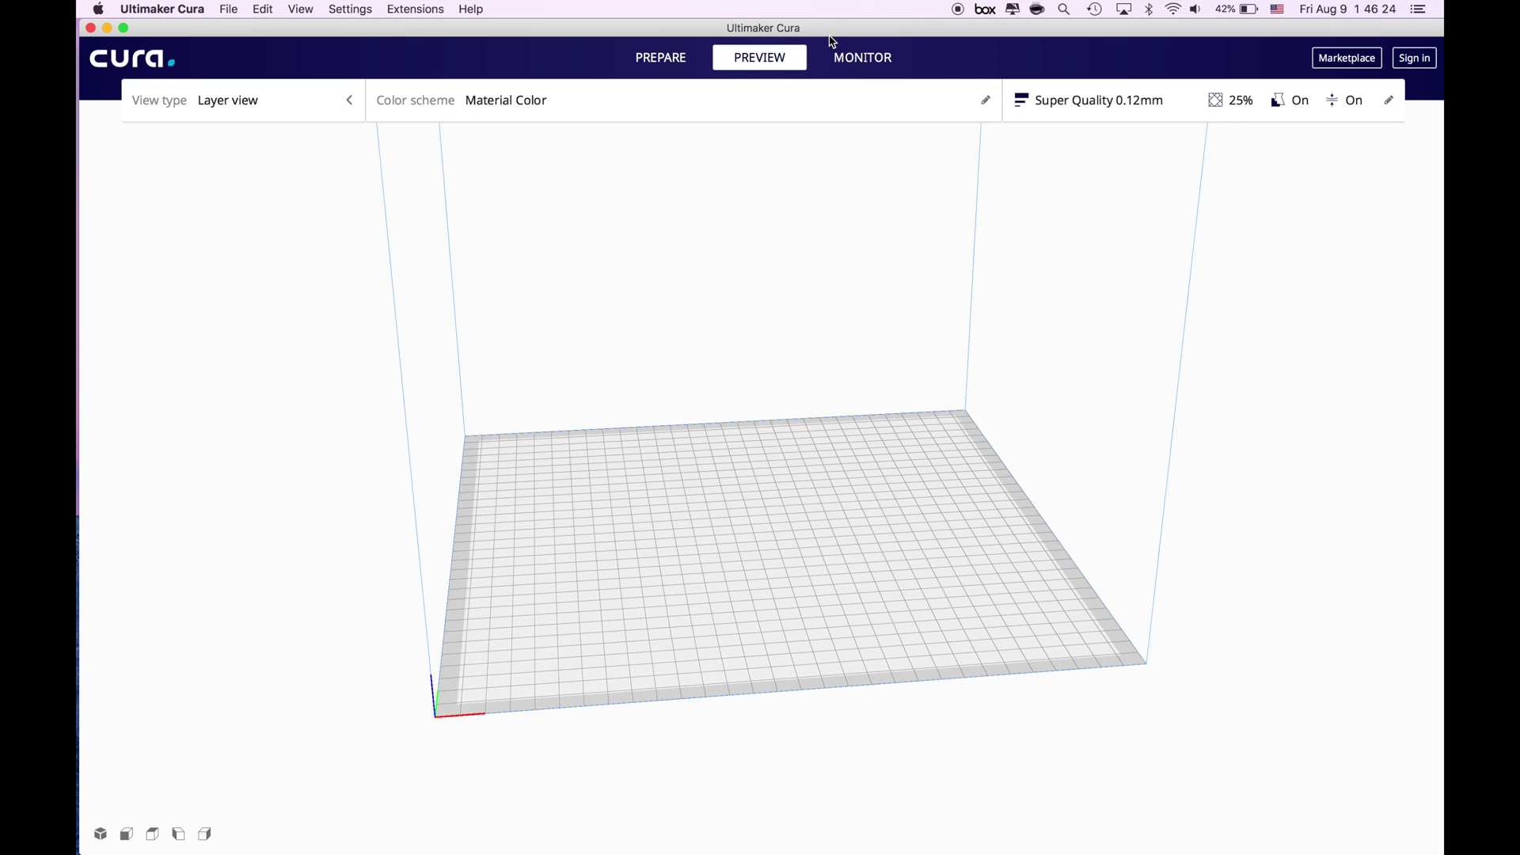
click(861, 57)
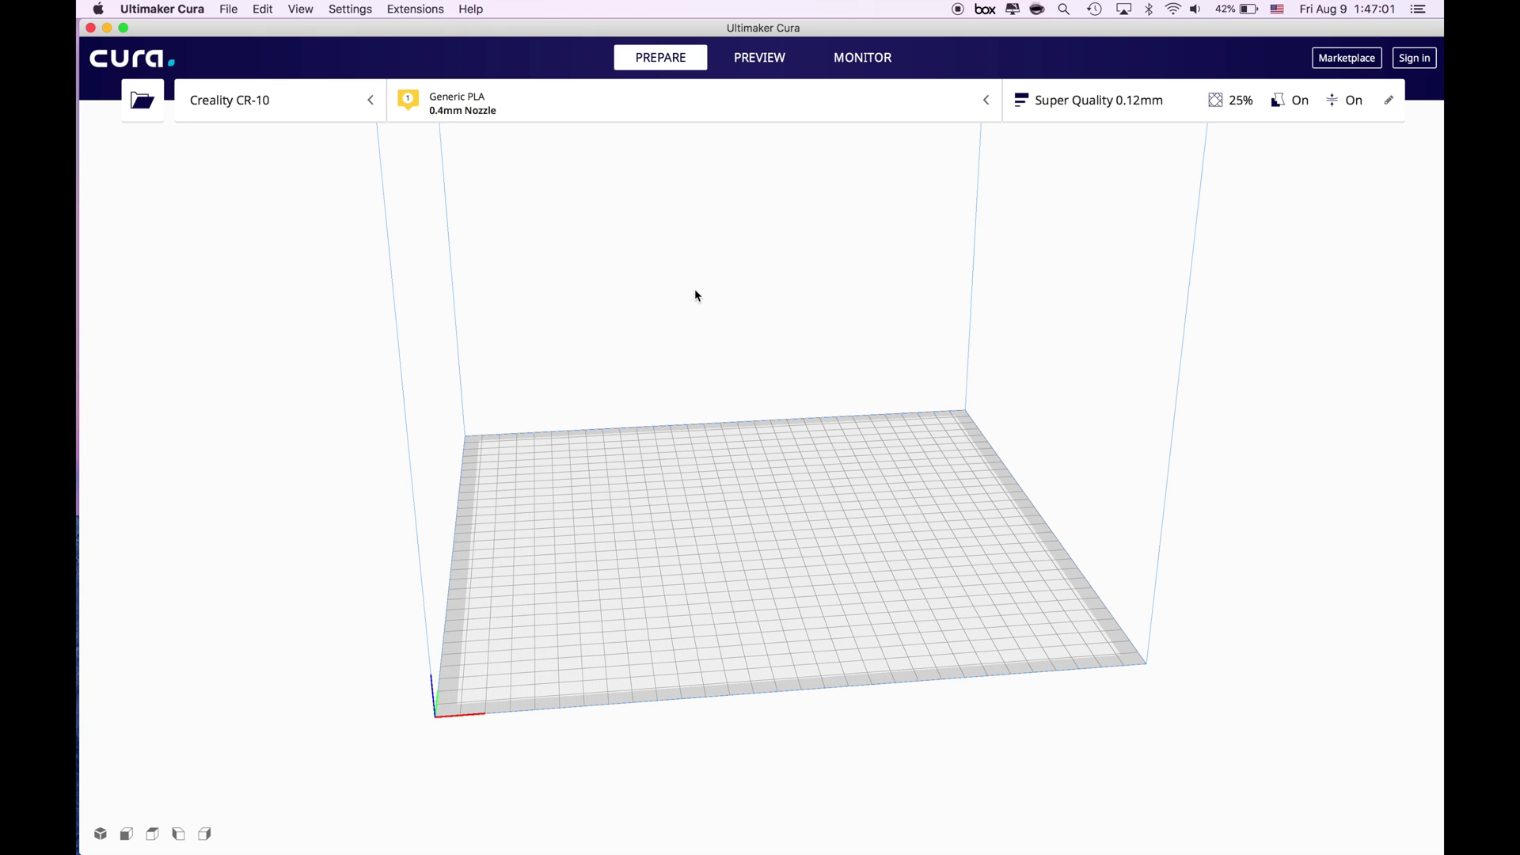
Start adding a new printer and show the available non-networked models.
click(346, 107)
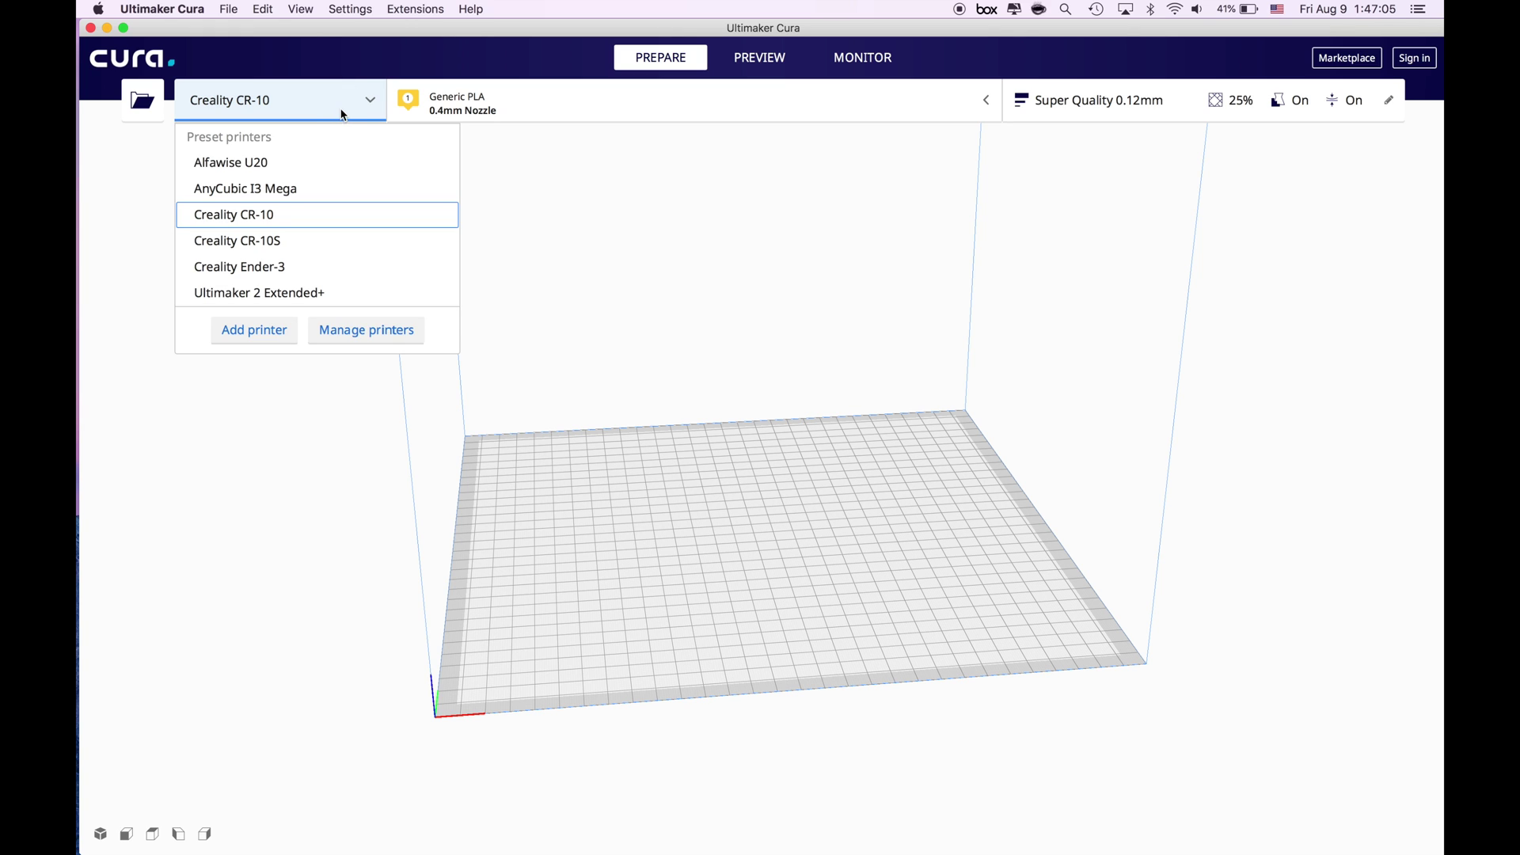
click(342, 114)
click(333, 99)
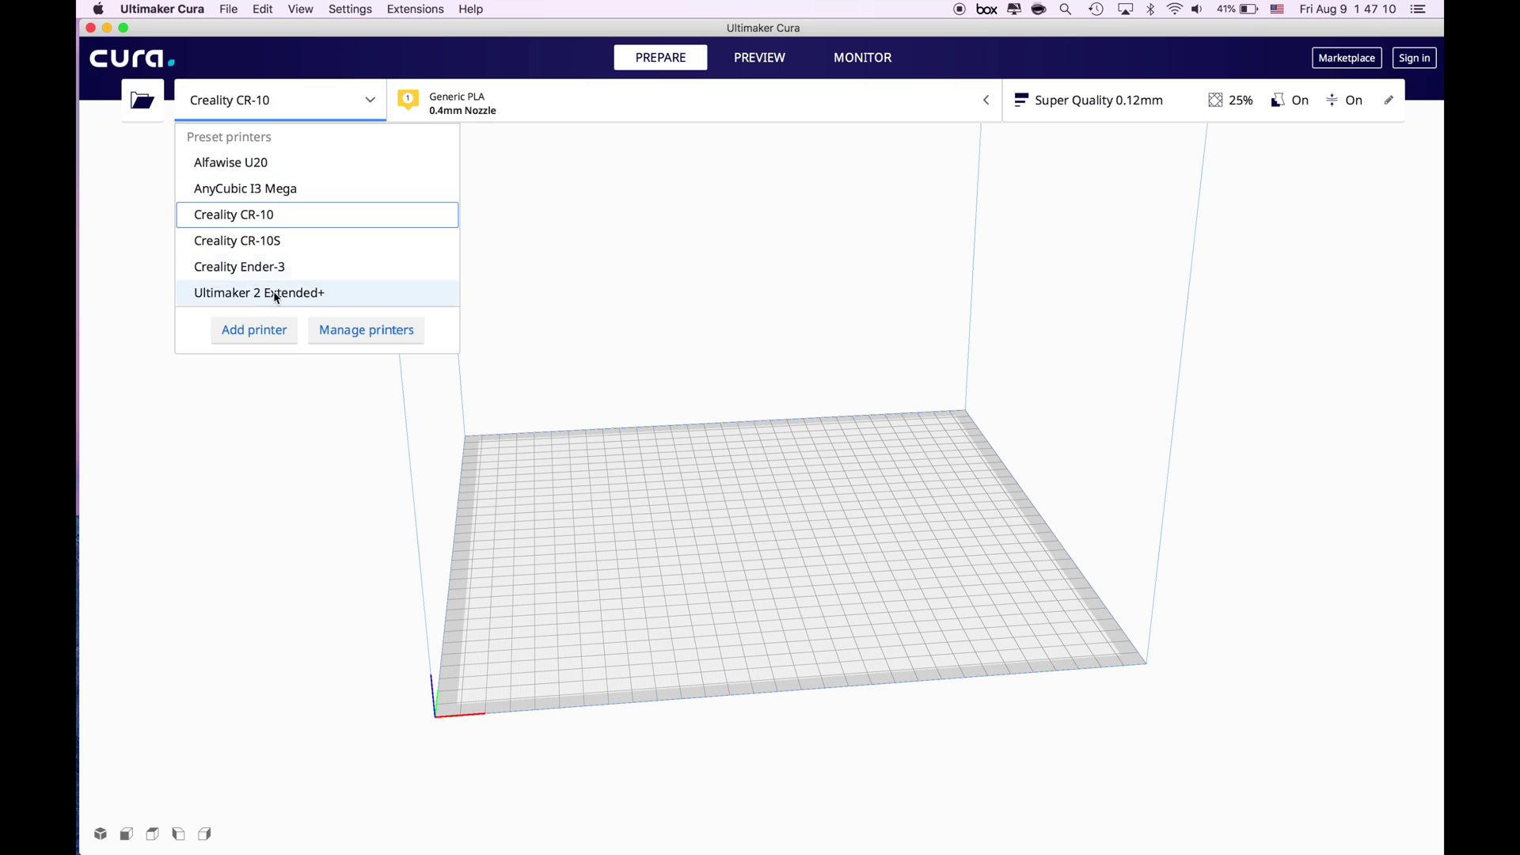
click(250, 332)
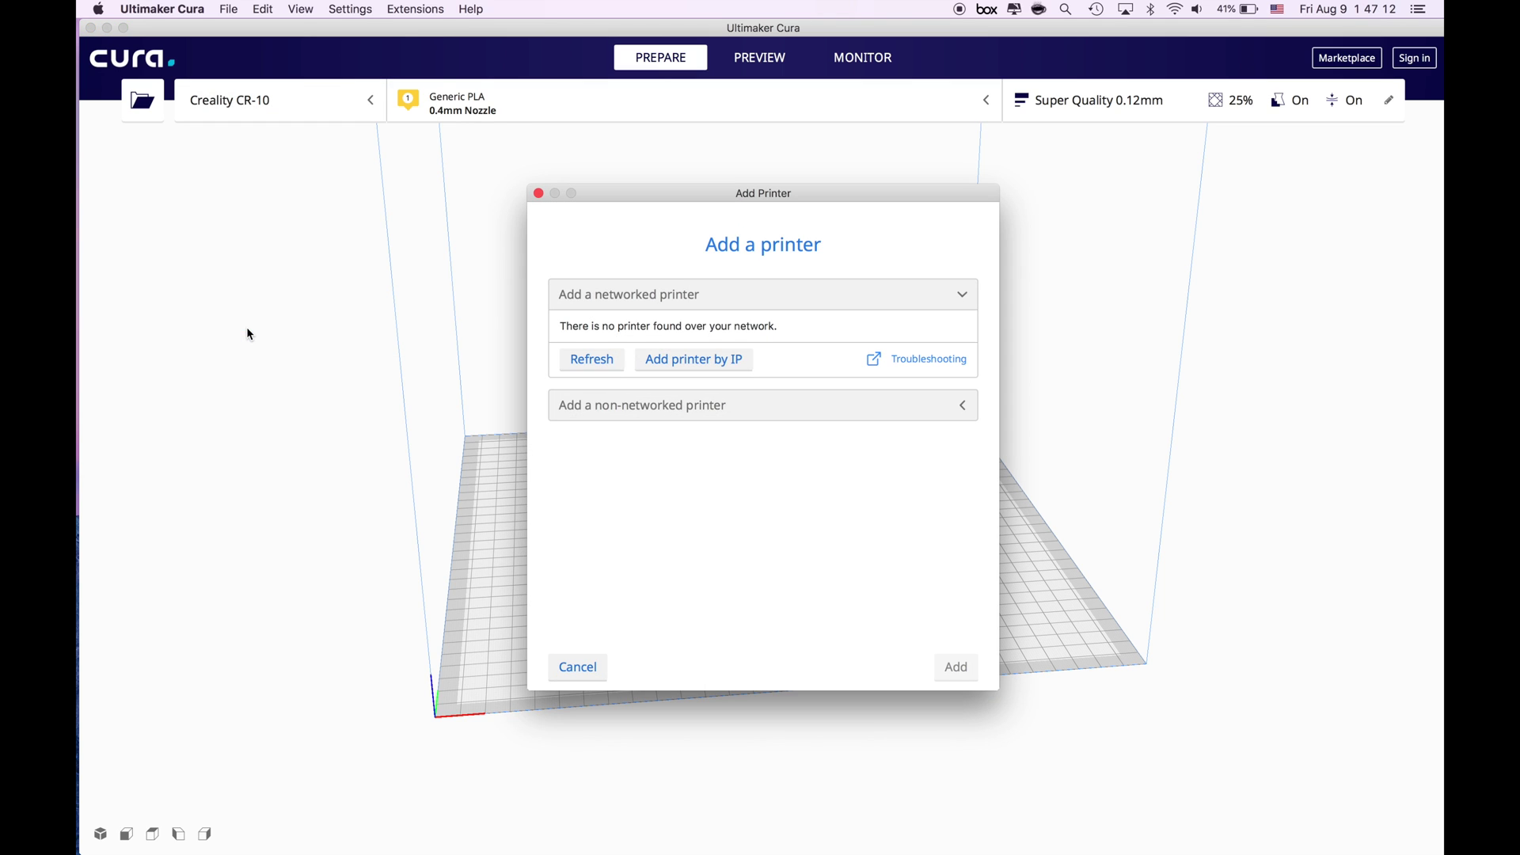
click(763, 405)
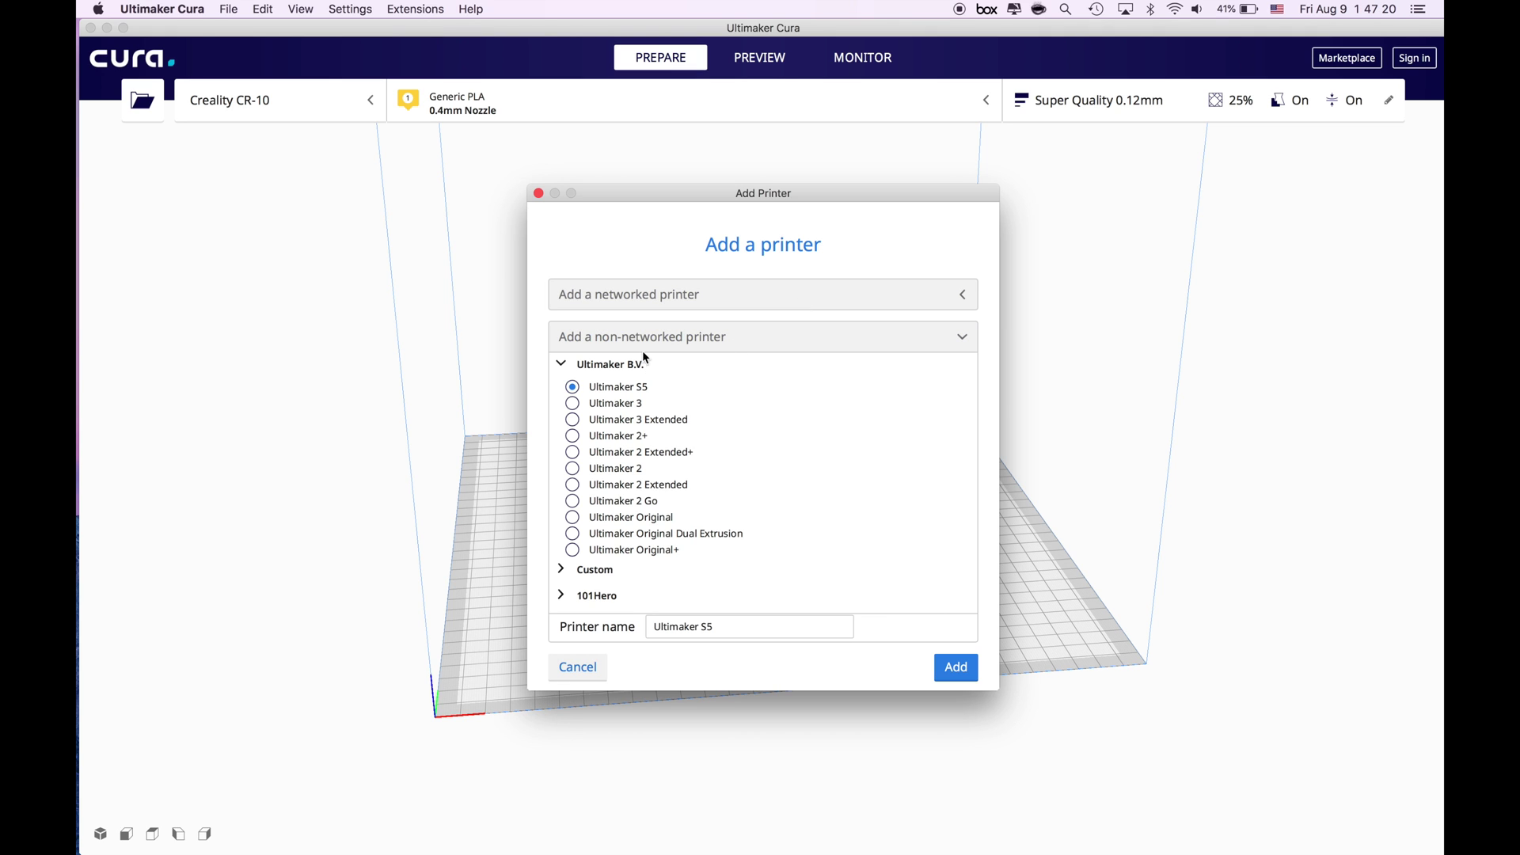
Add the non-networked Alfawise U30 printer from the Alfawise models.
scroll(652, 469, down, 5)
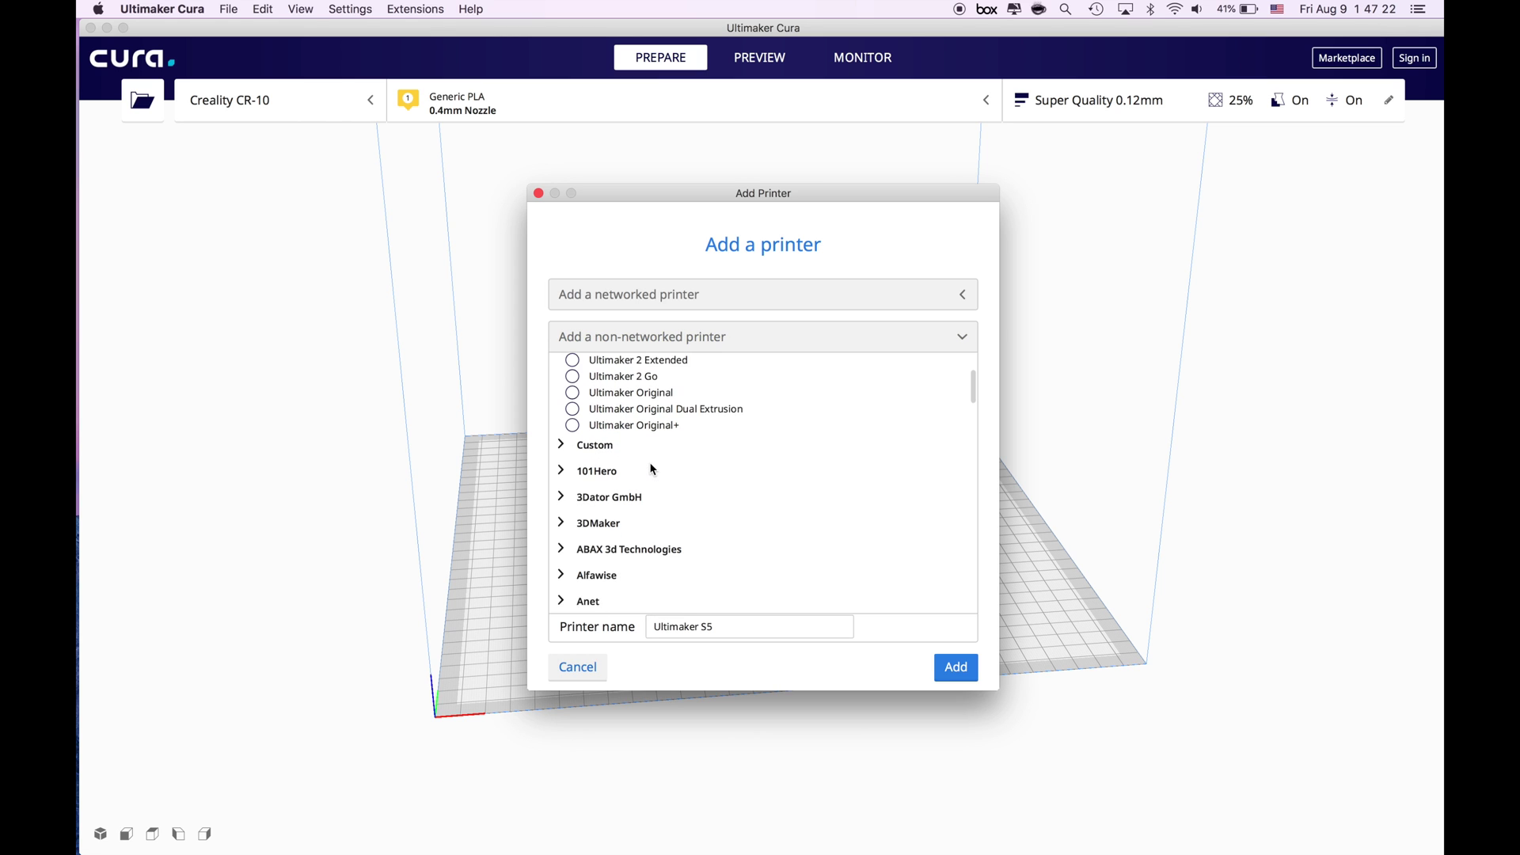
scroll(652, 467, down, 2)
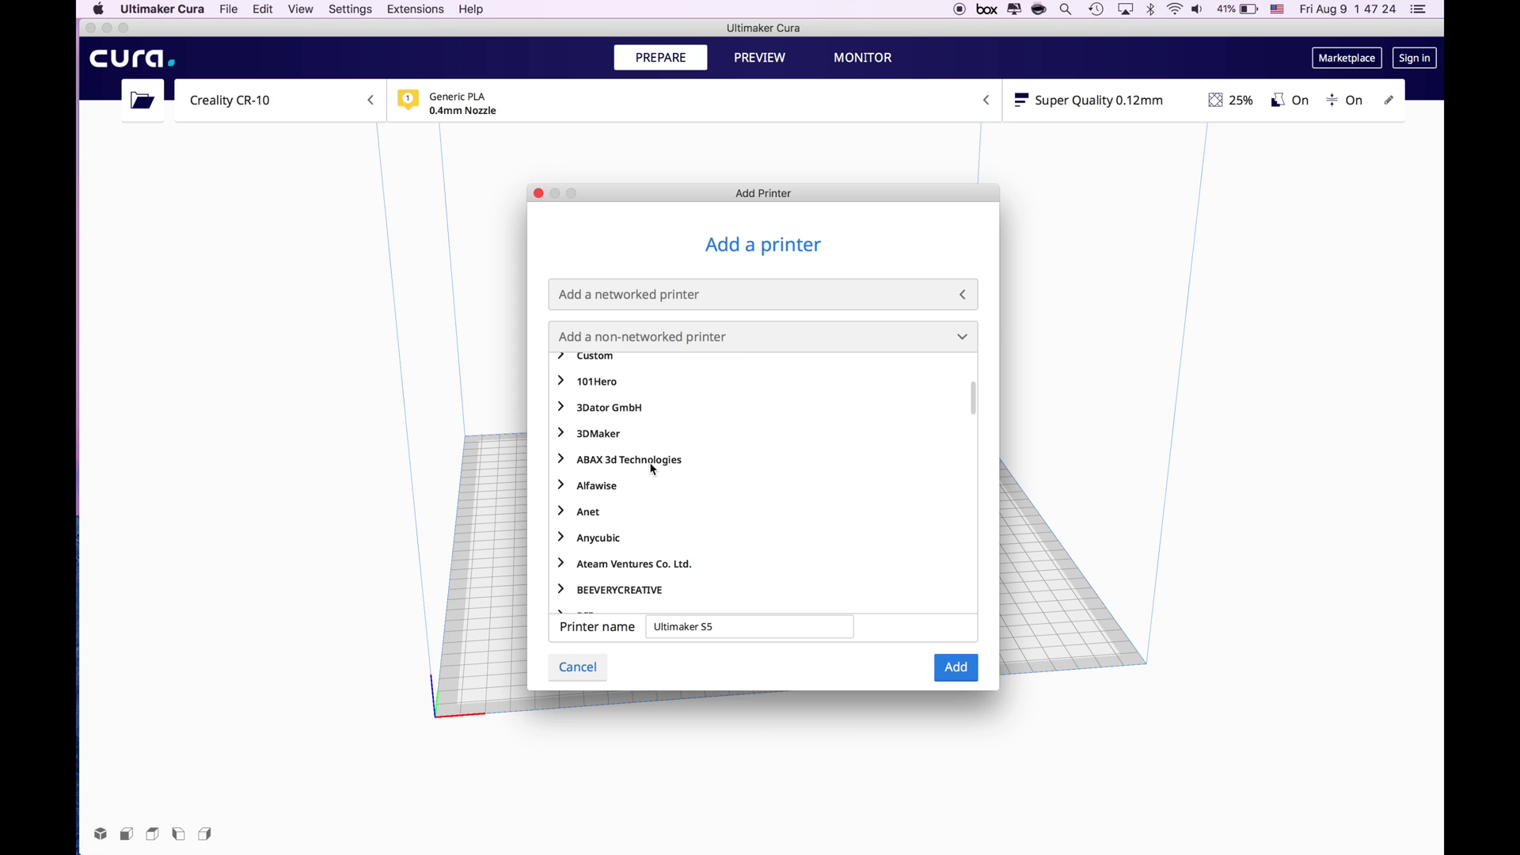
scroll(672, 444, up, 4)
scroll(676, 435, down, 3)
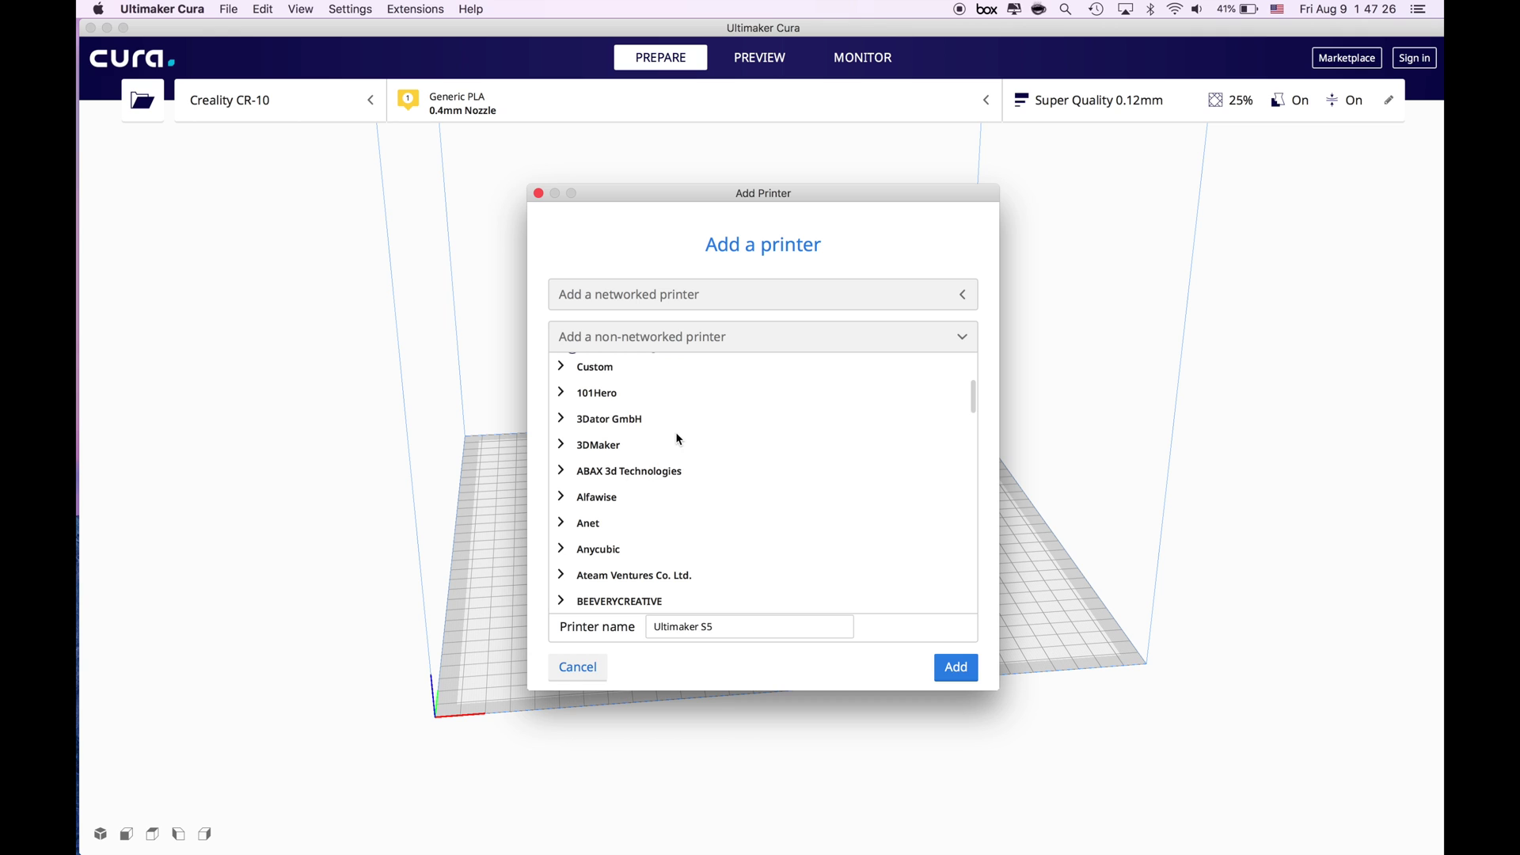
click(609, 496)
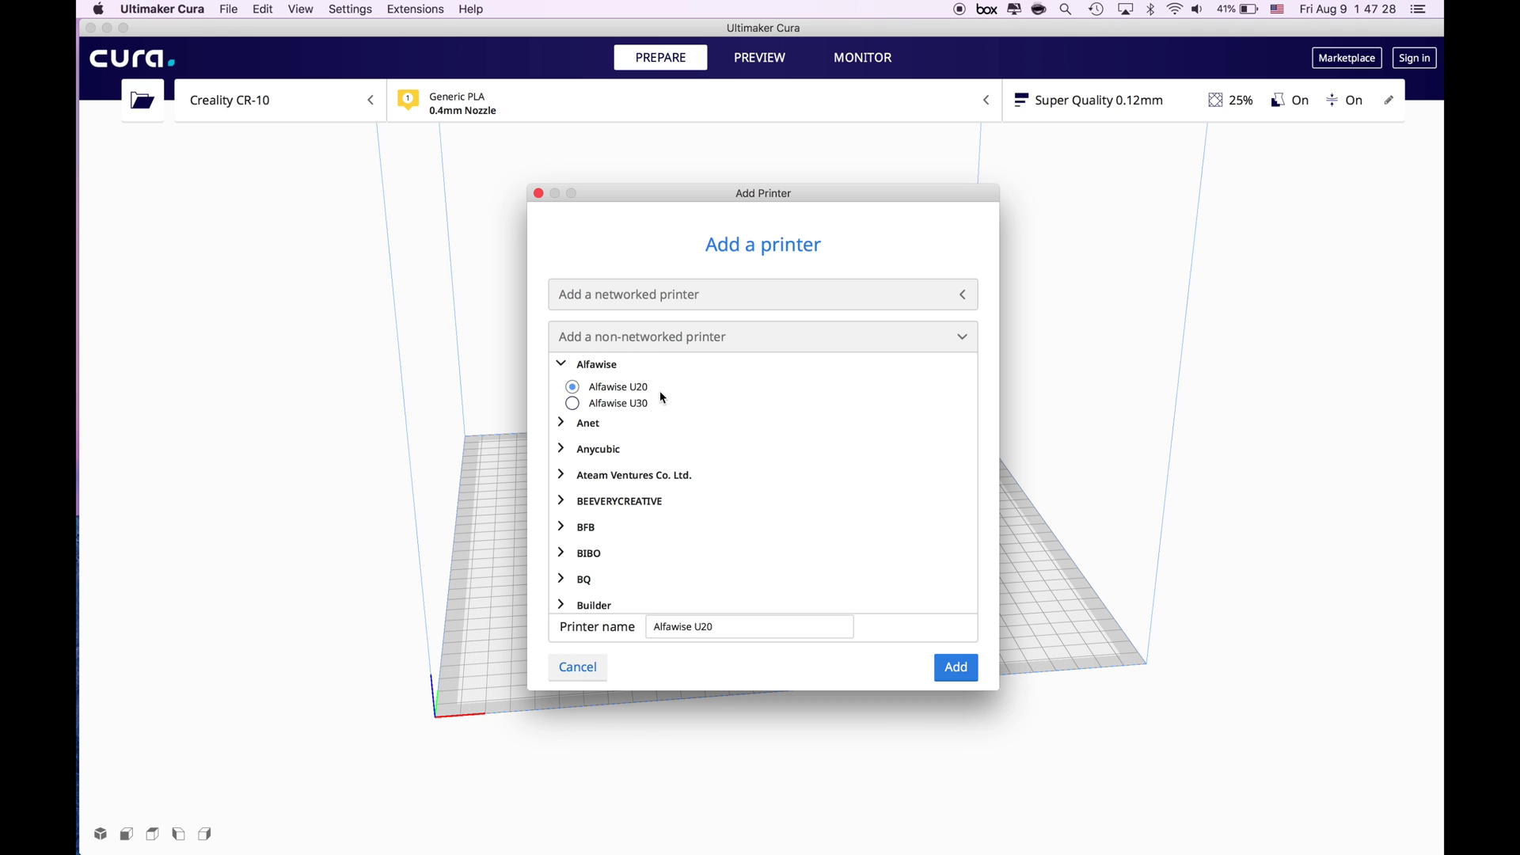
scroll(665, 386, up, 1)
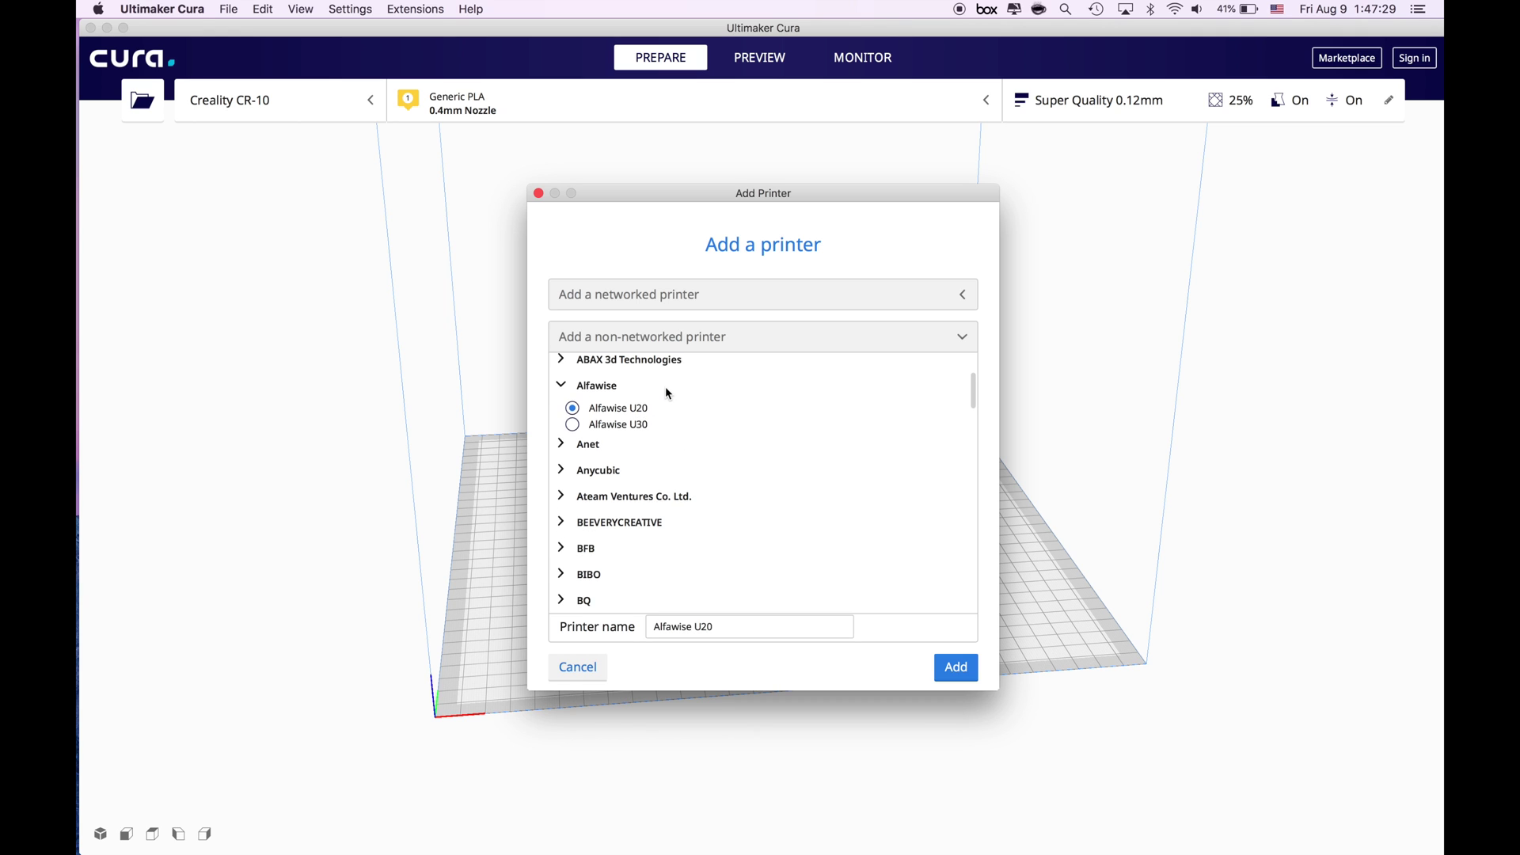
click(583, 429)
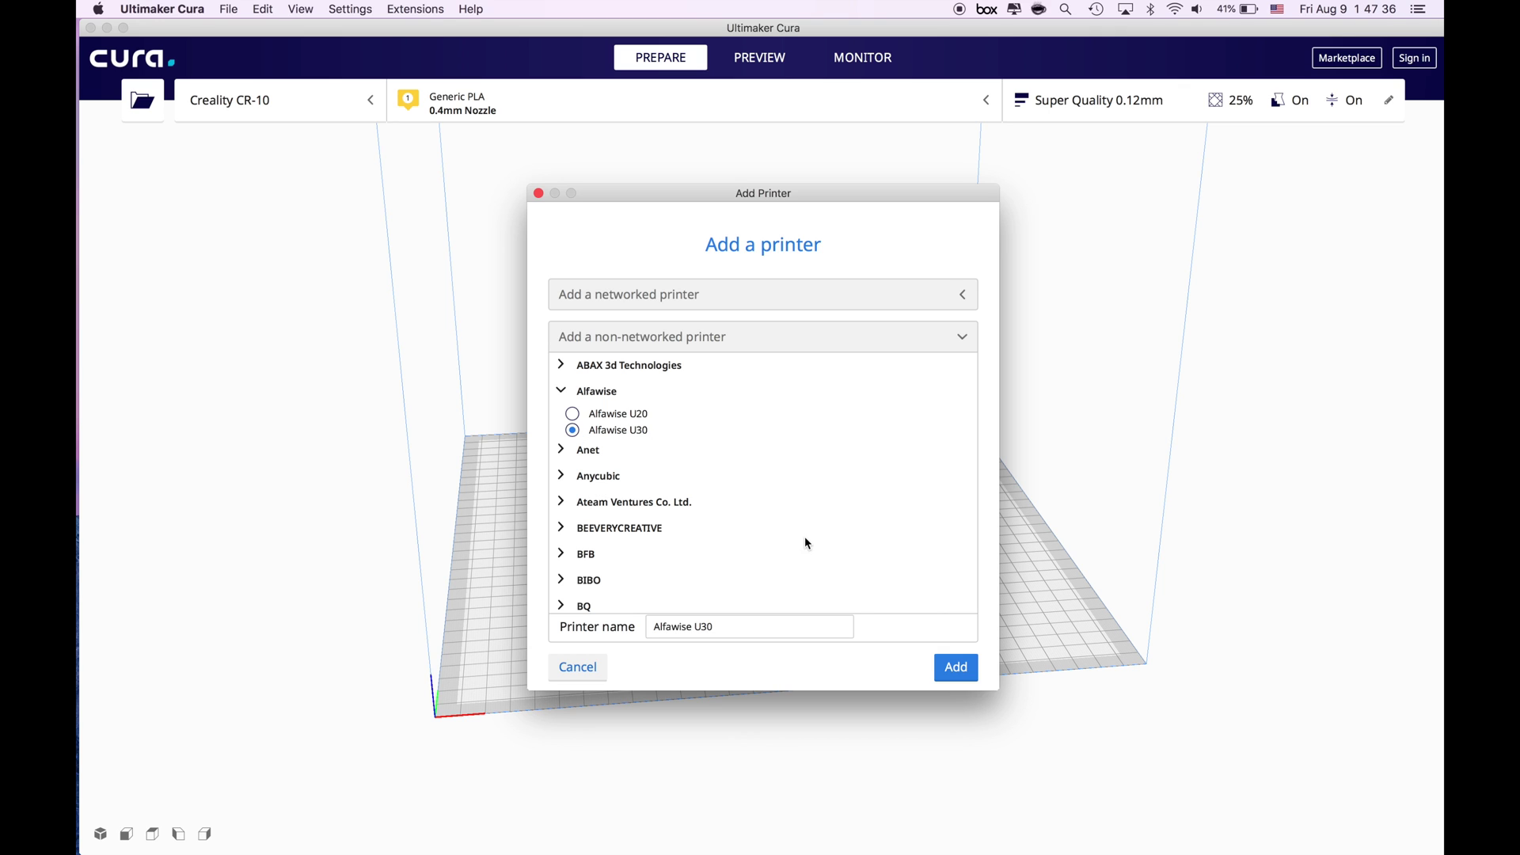
click(953, 669)
scroll(953, 672, down, 3)
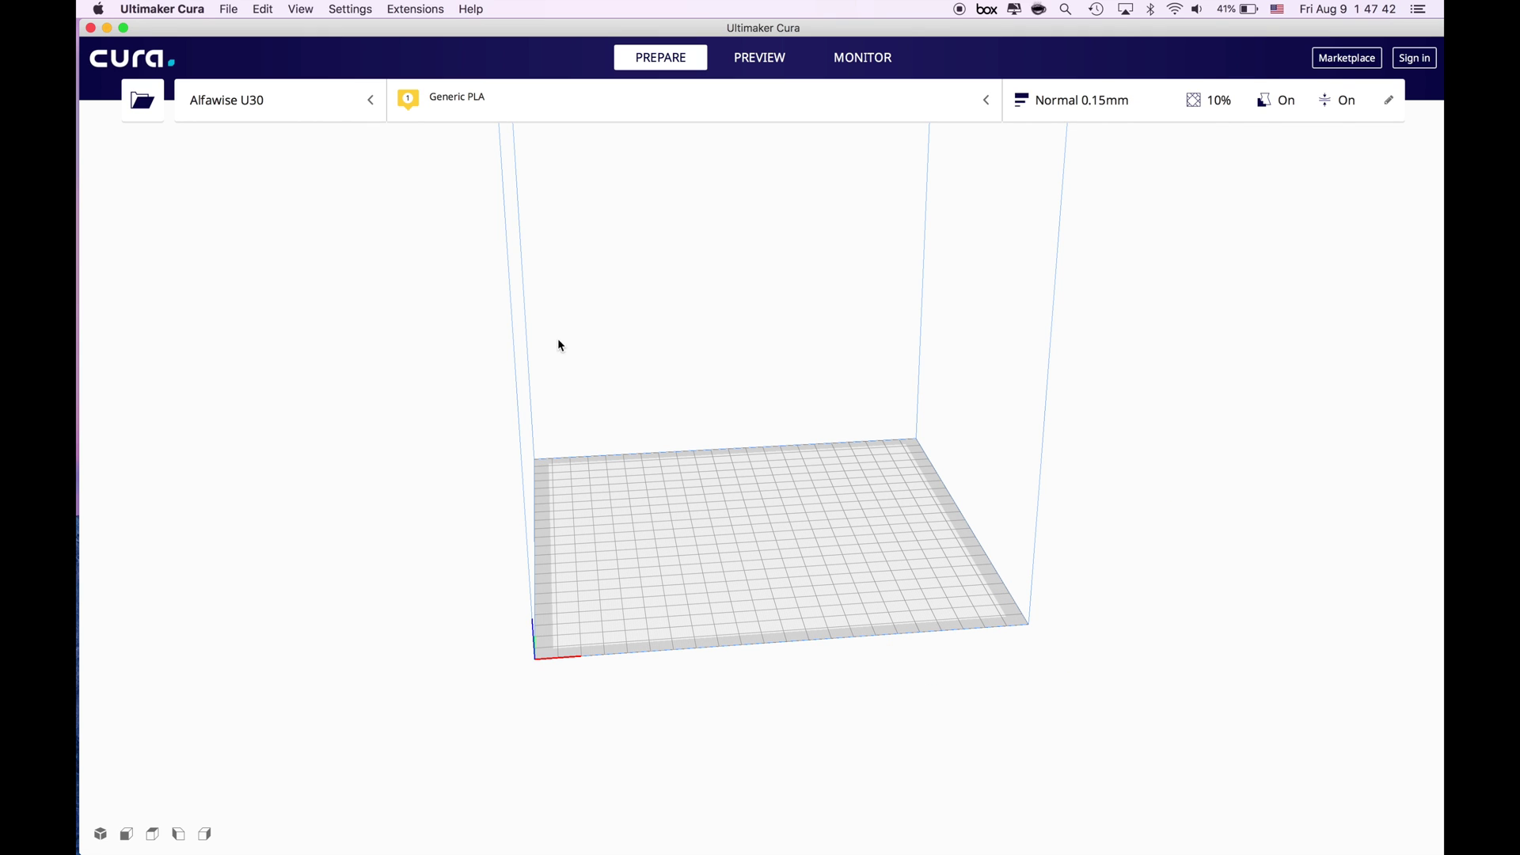
Open the machine settings of the Alfawise U30 from the printer management and check the build plate shape options.
scroll(850, 361, down, 3)
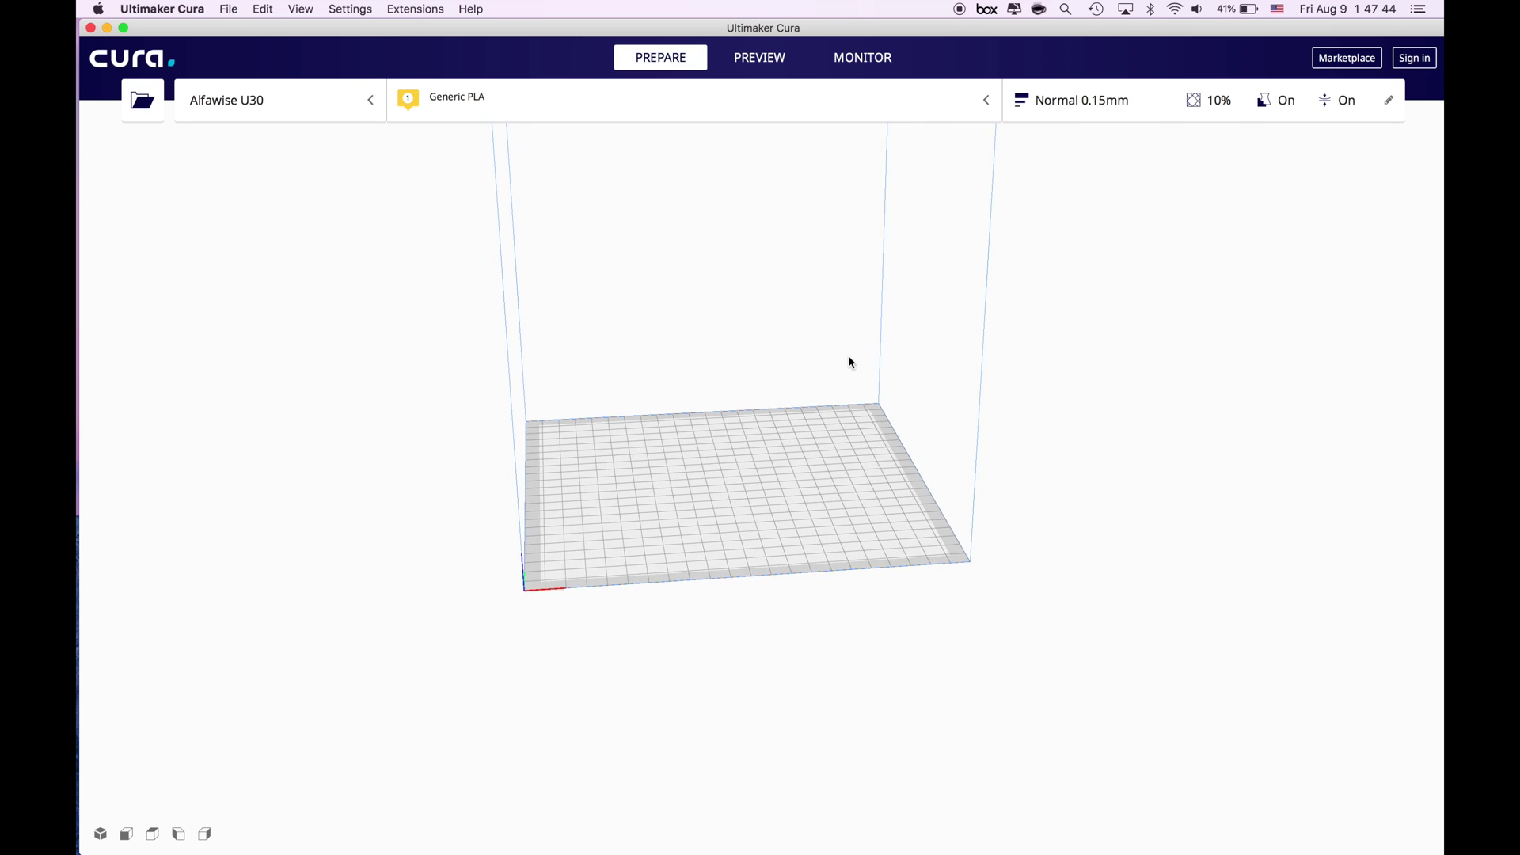
mouse_move(848, 359)
right_down()
mouse_move(764, 475)
mouse_move(854, 250)
mouse_move(824, 359)
right_up()
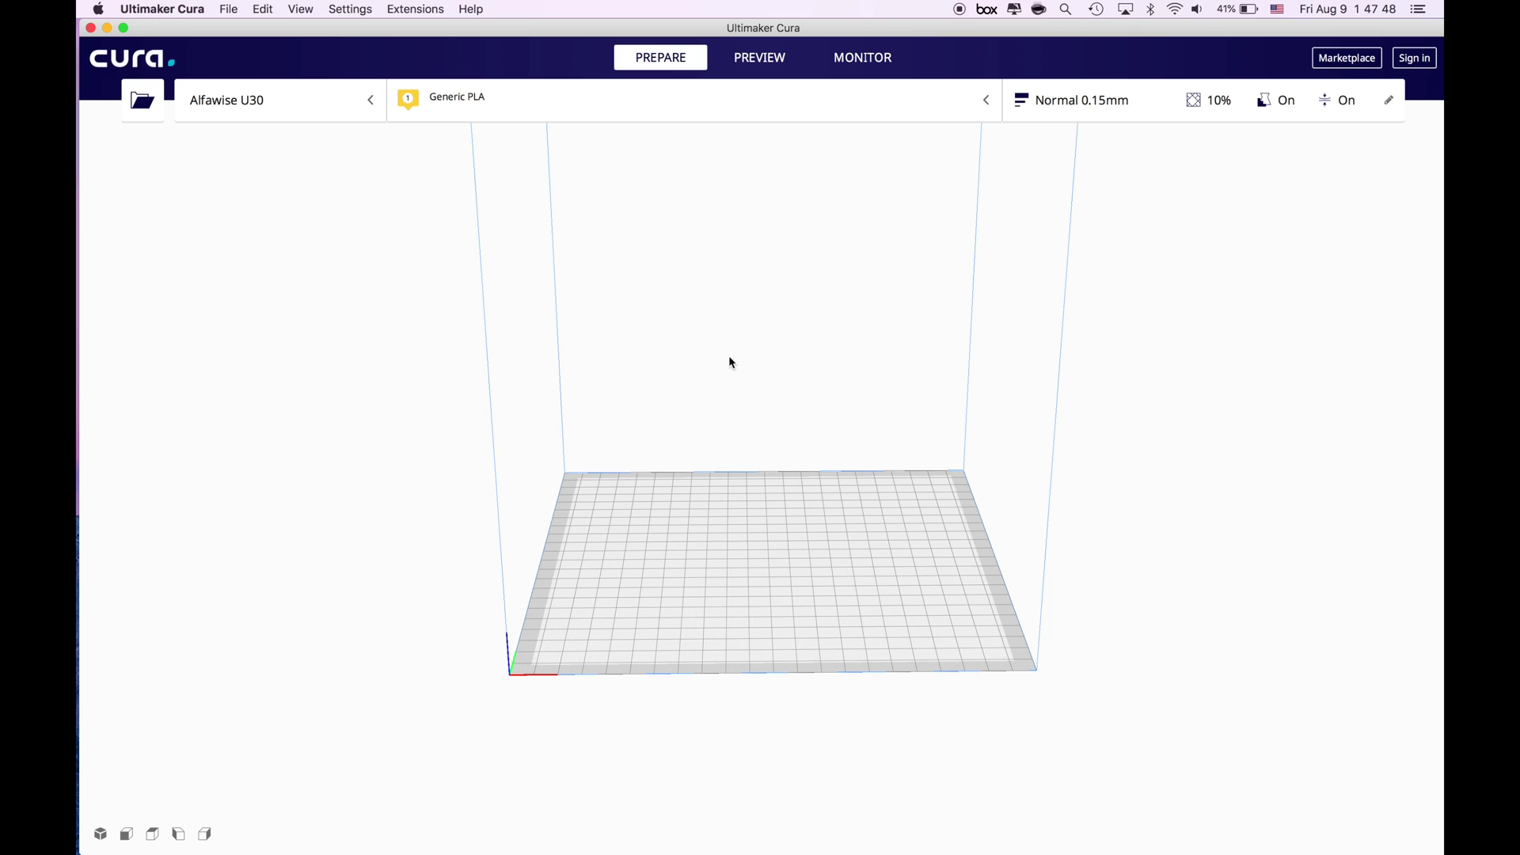
click(366, 102)
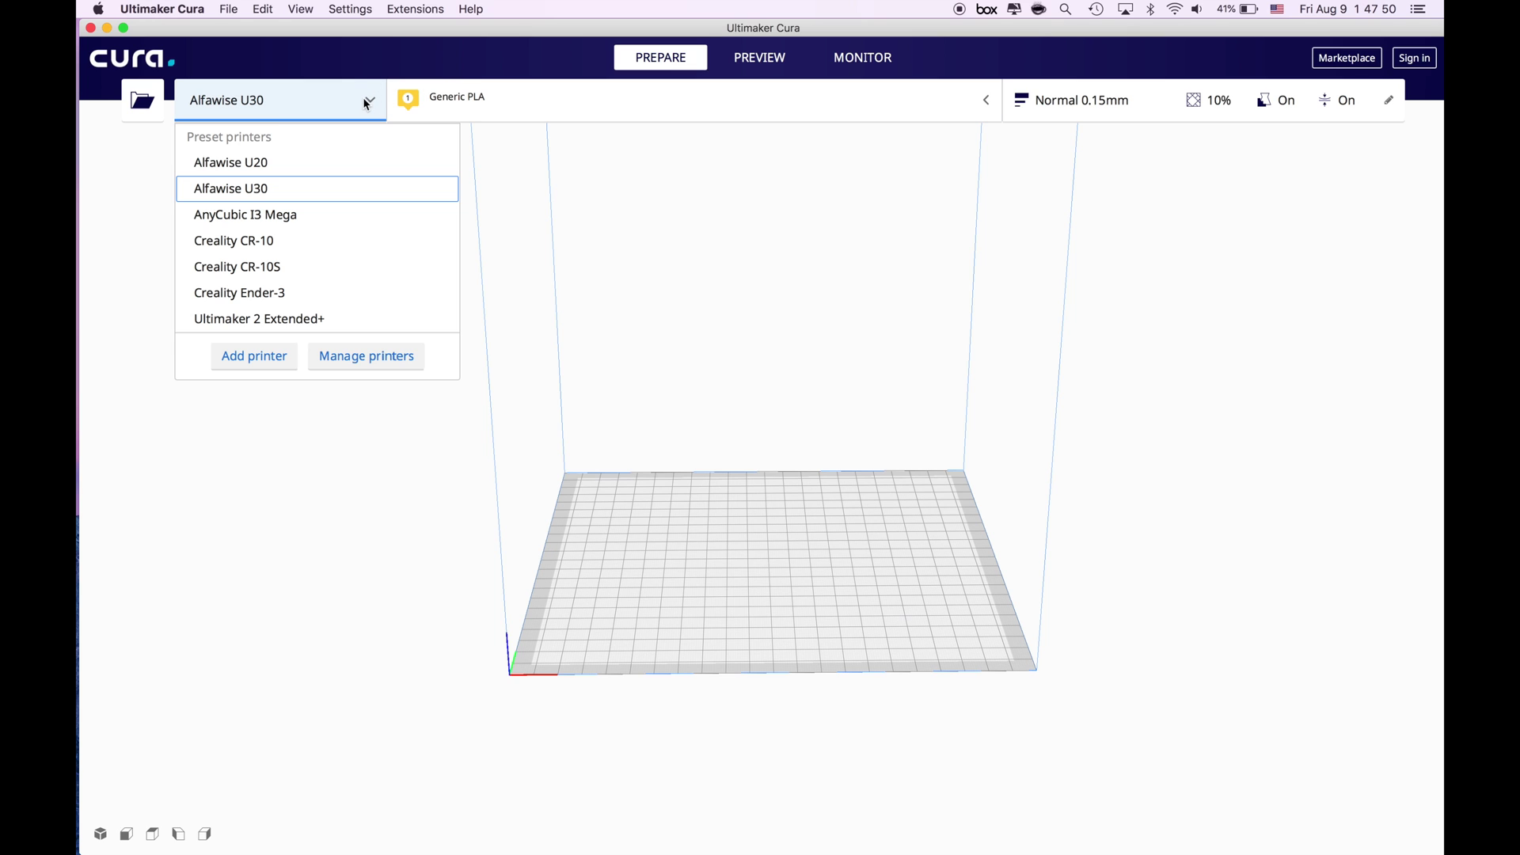
click(366, 358)
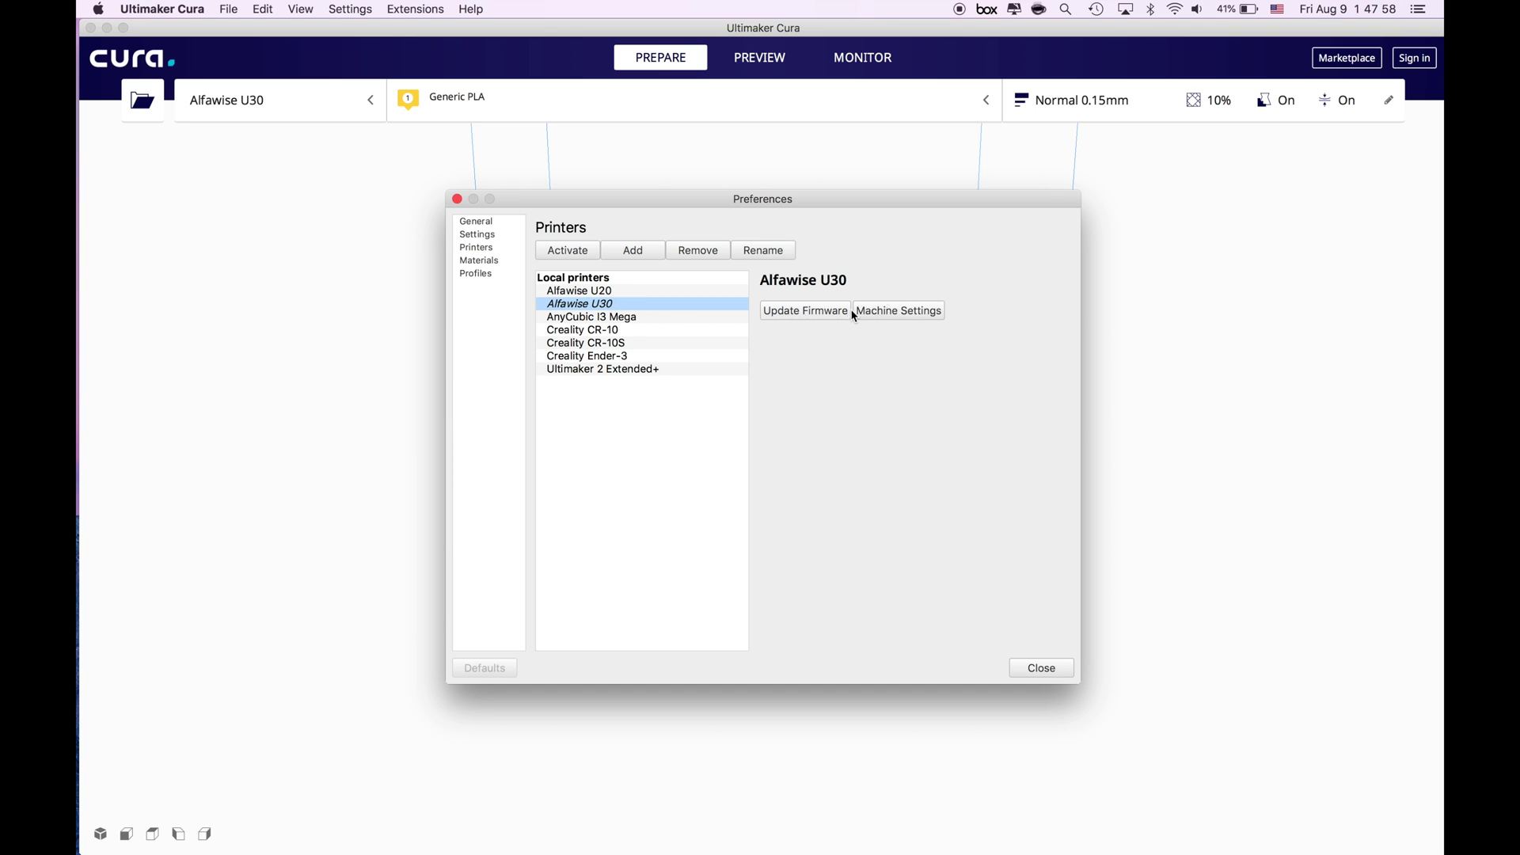
click(900, 310)
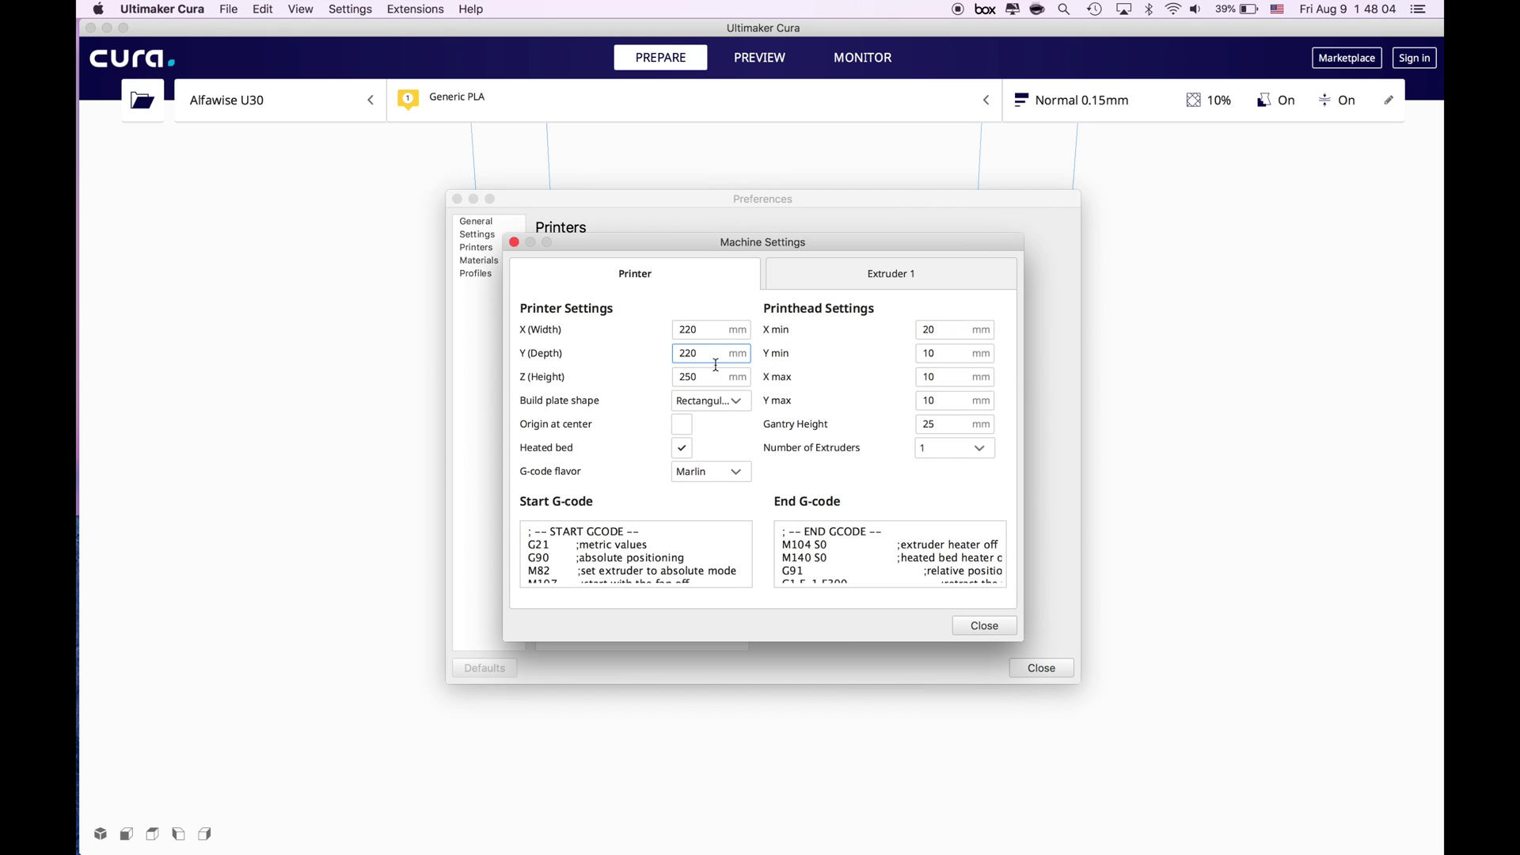
click(715, 403)
click(715, 402)
Examine the positioning, extruder mode, fan and homing commands in the printer's Start G-code.
scroll(617, 556, down, 2)
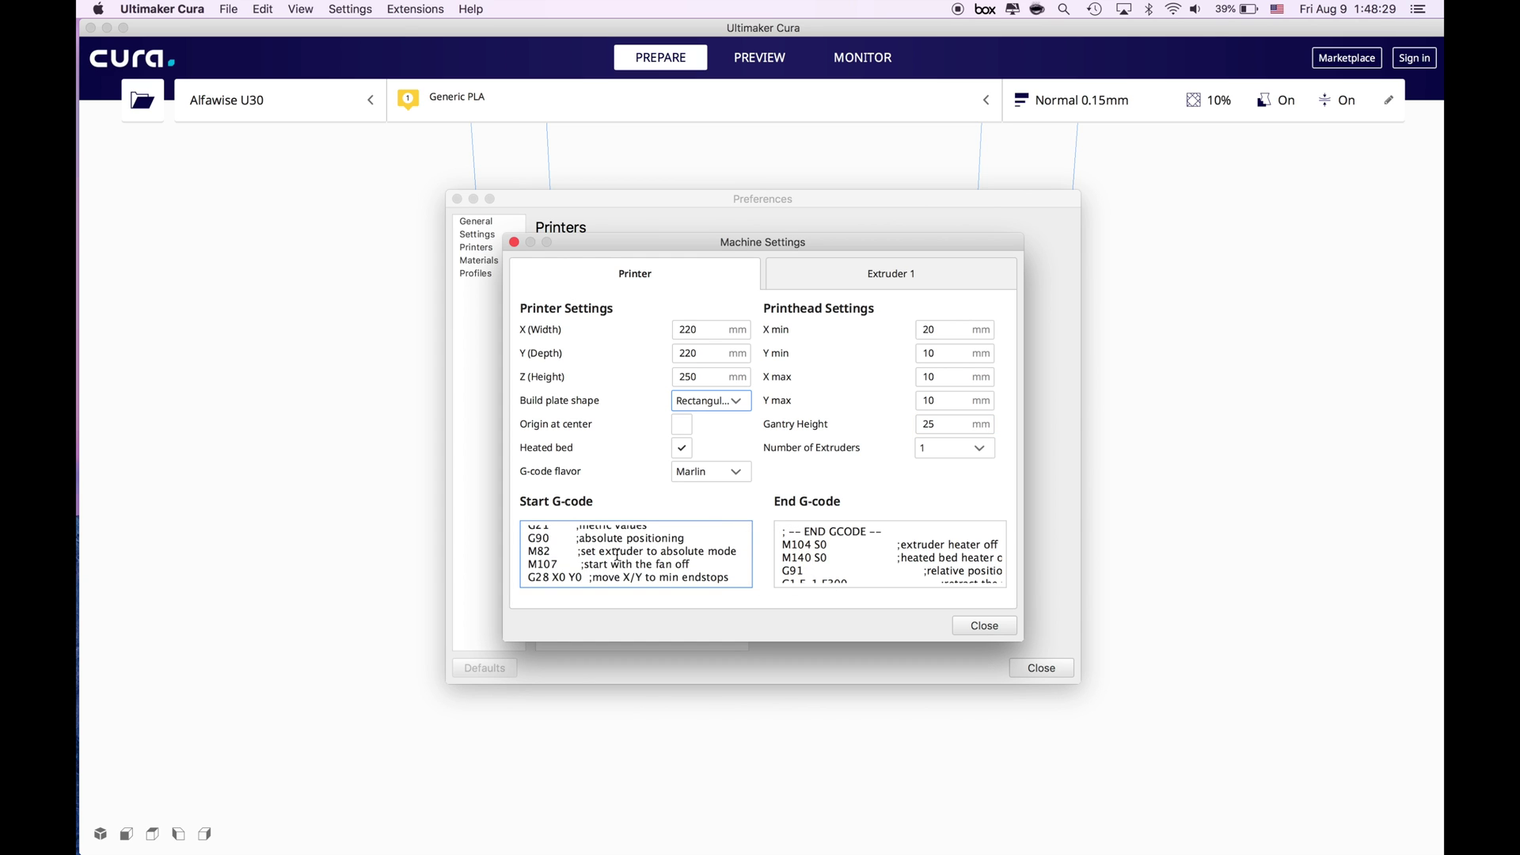
scroll(616, 555, up, 3)
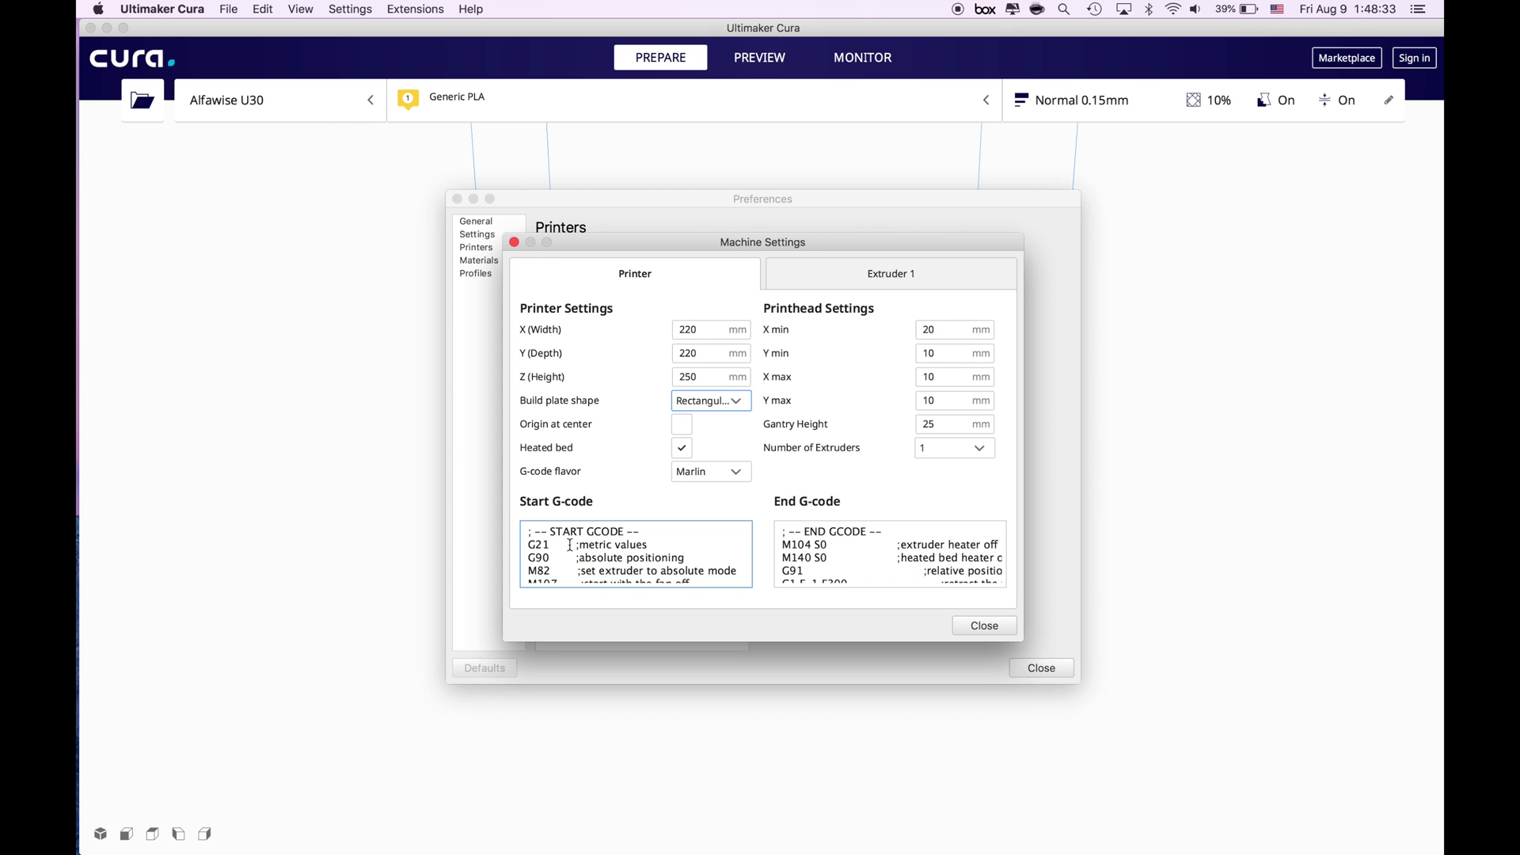
scroll(584, 547, down, 2)
scroll(584, 547, down, 1)
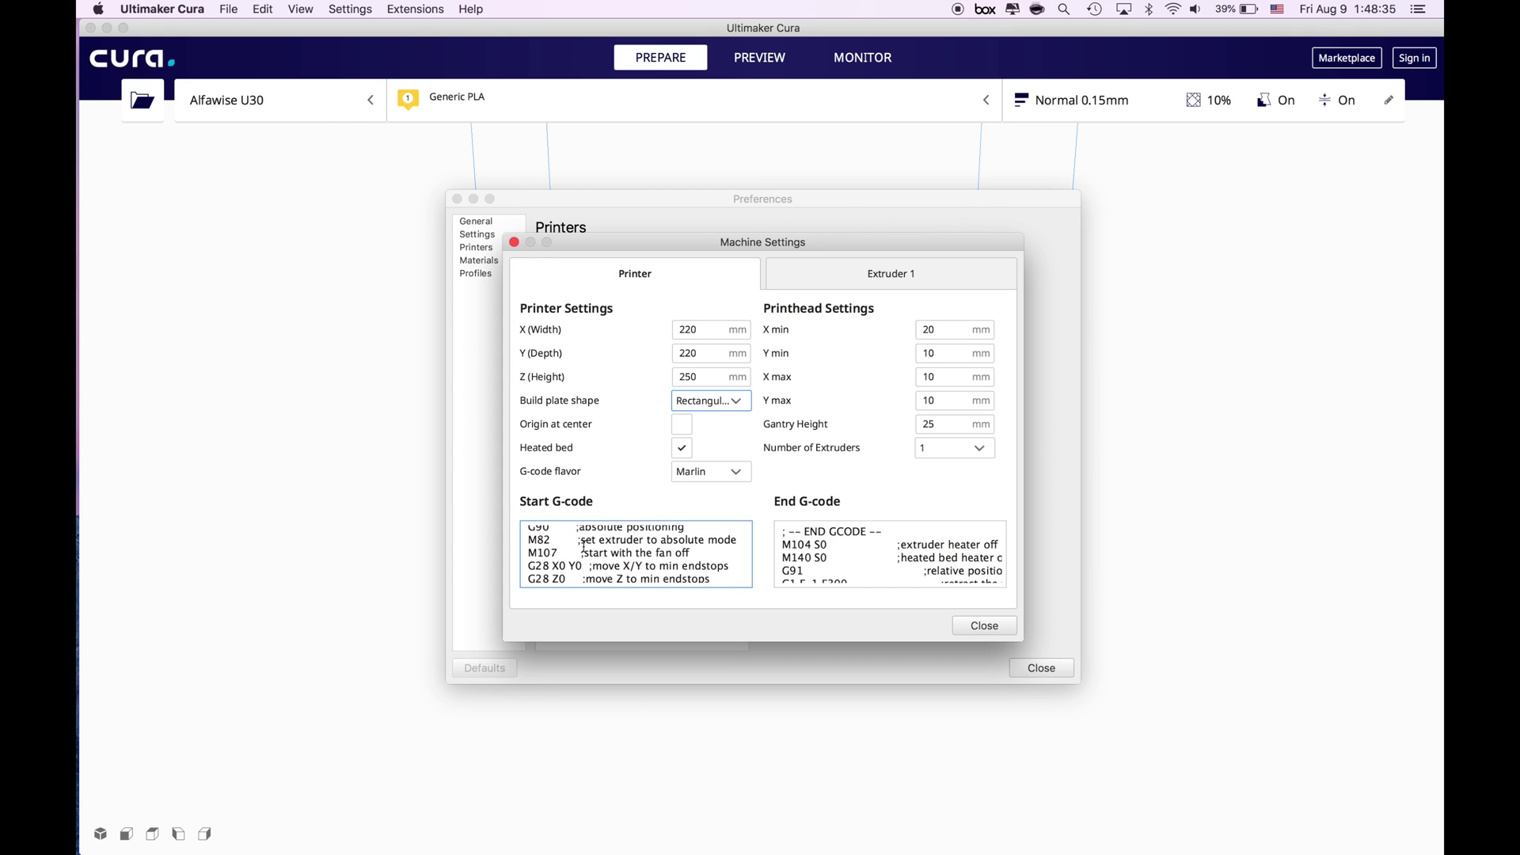
scroll(576, 543, down, 1)
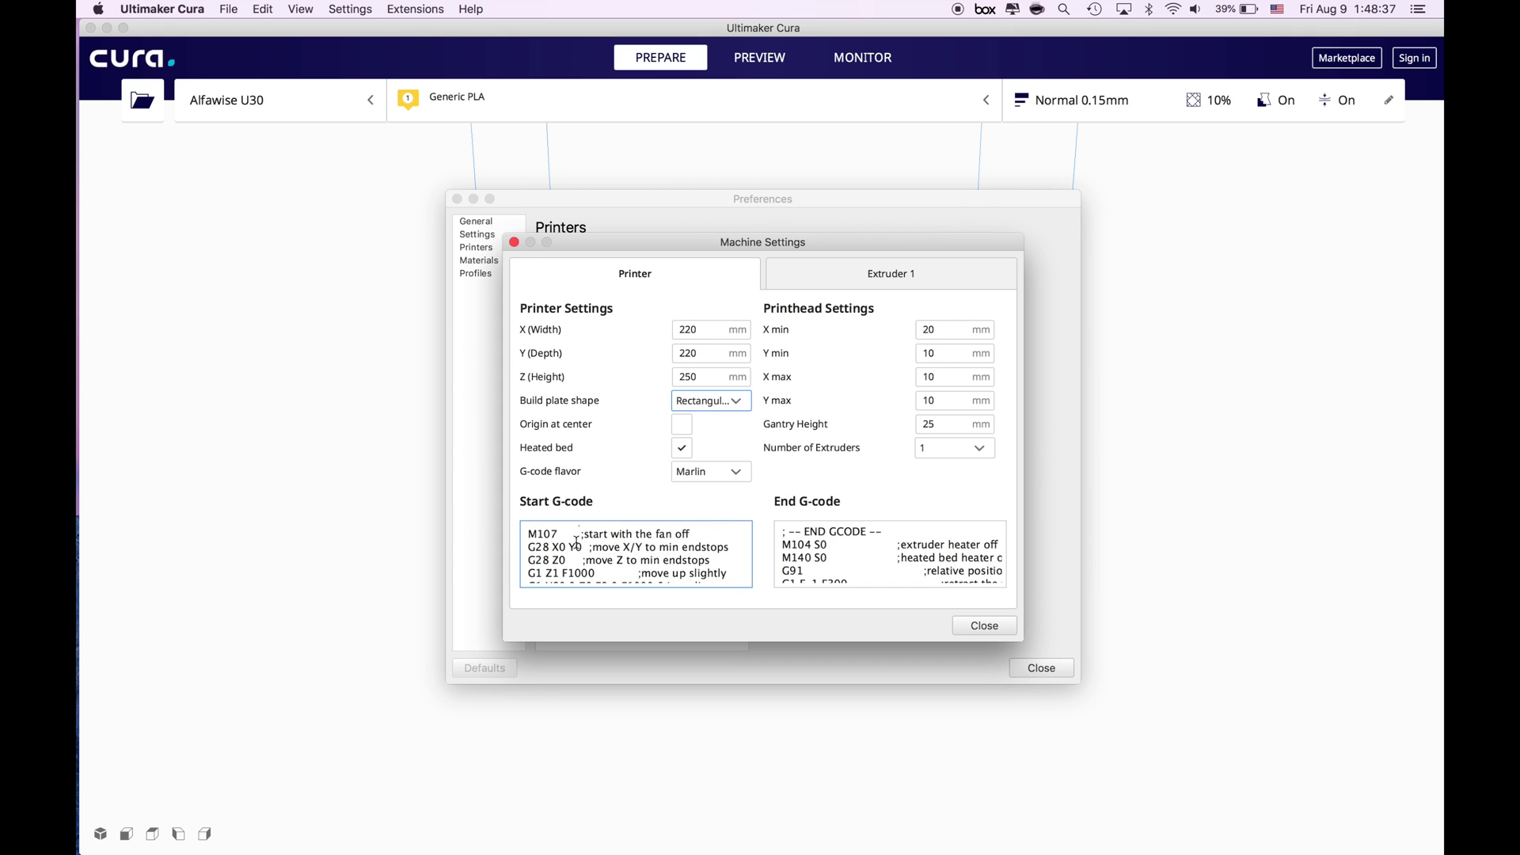
scroll(592, 547, down, 1)
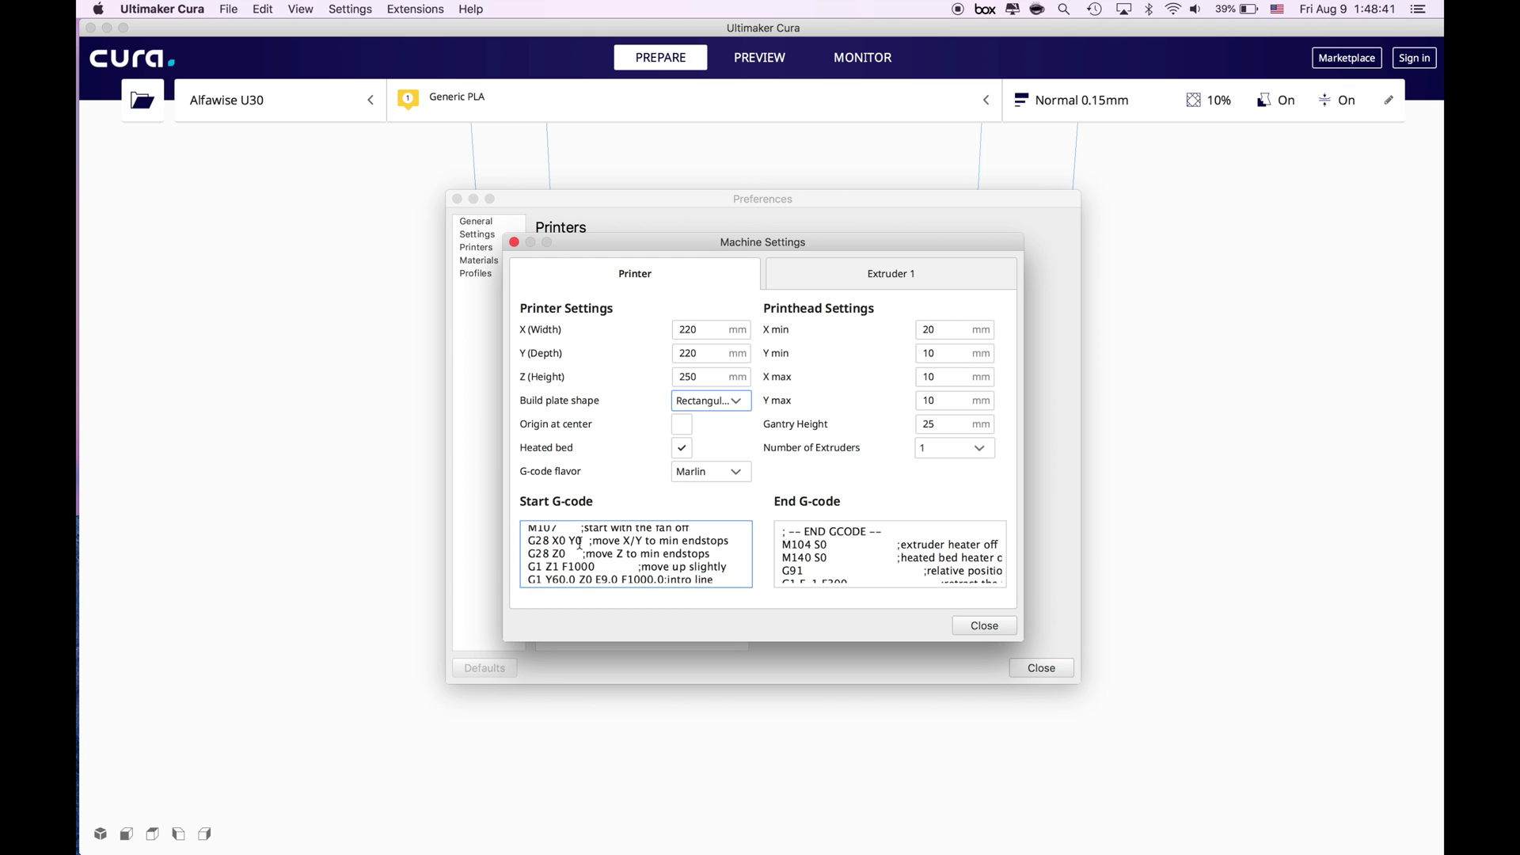
scroll(624, 543, down, 1)
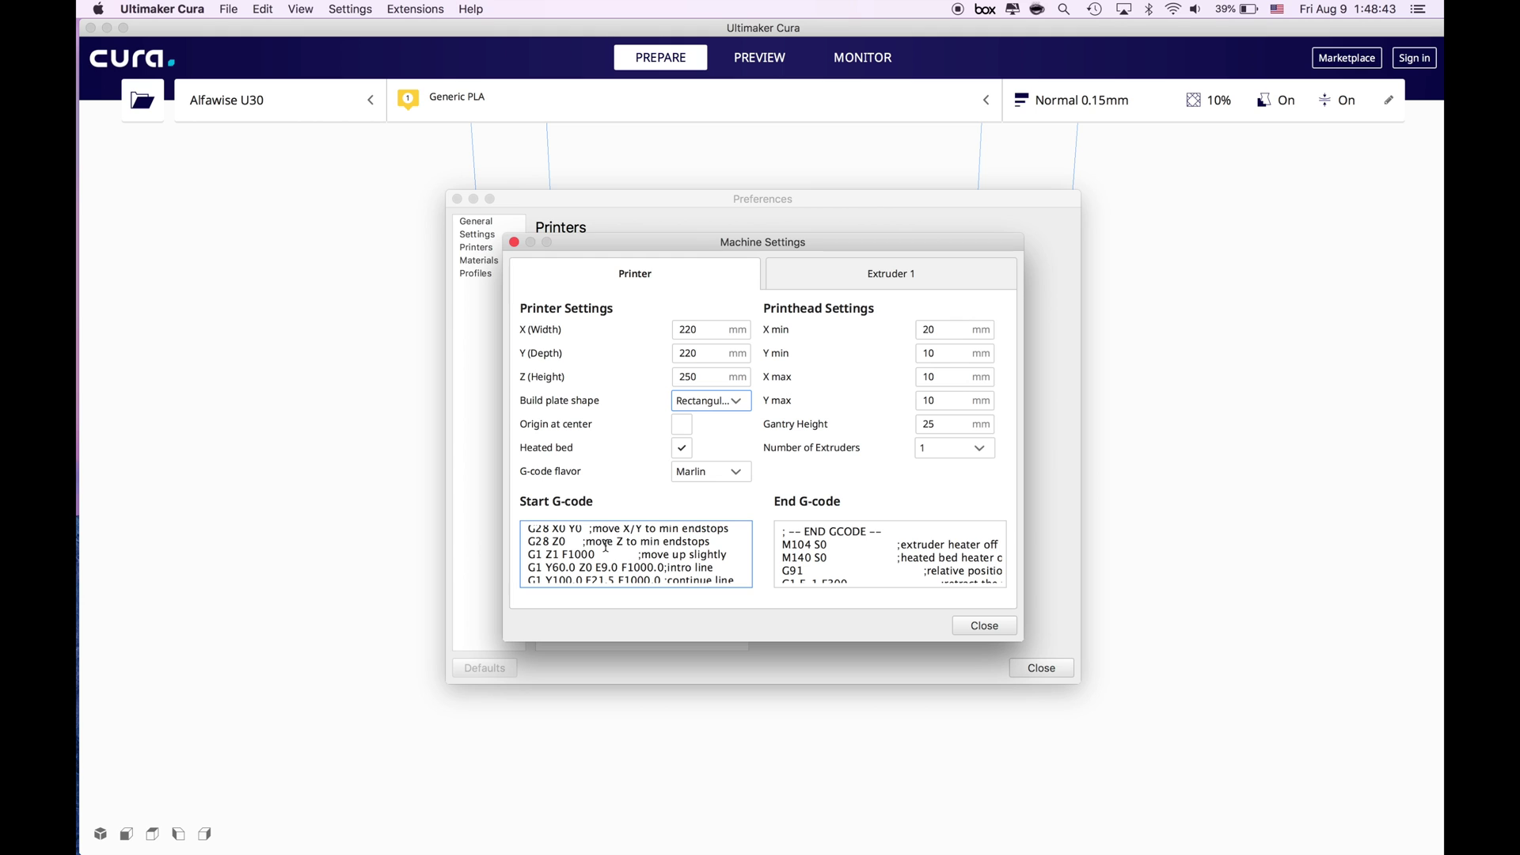
scroll(607, 546, down, 1)
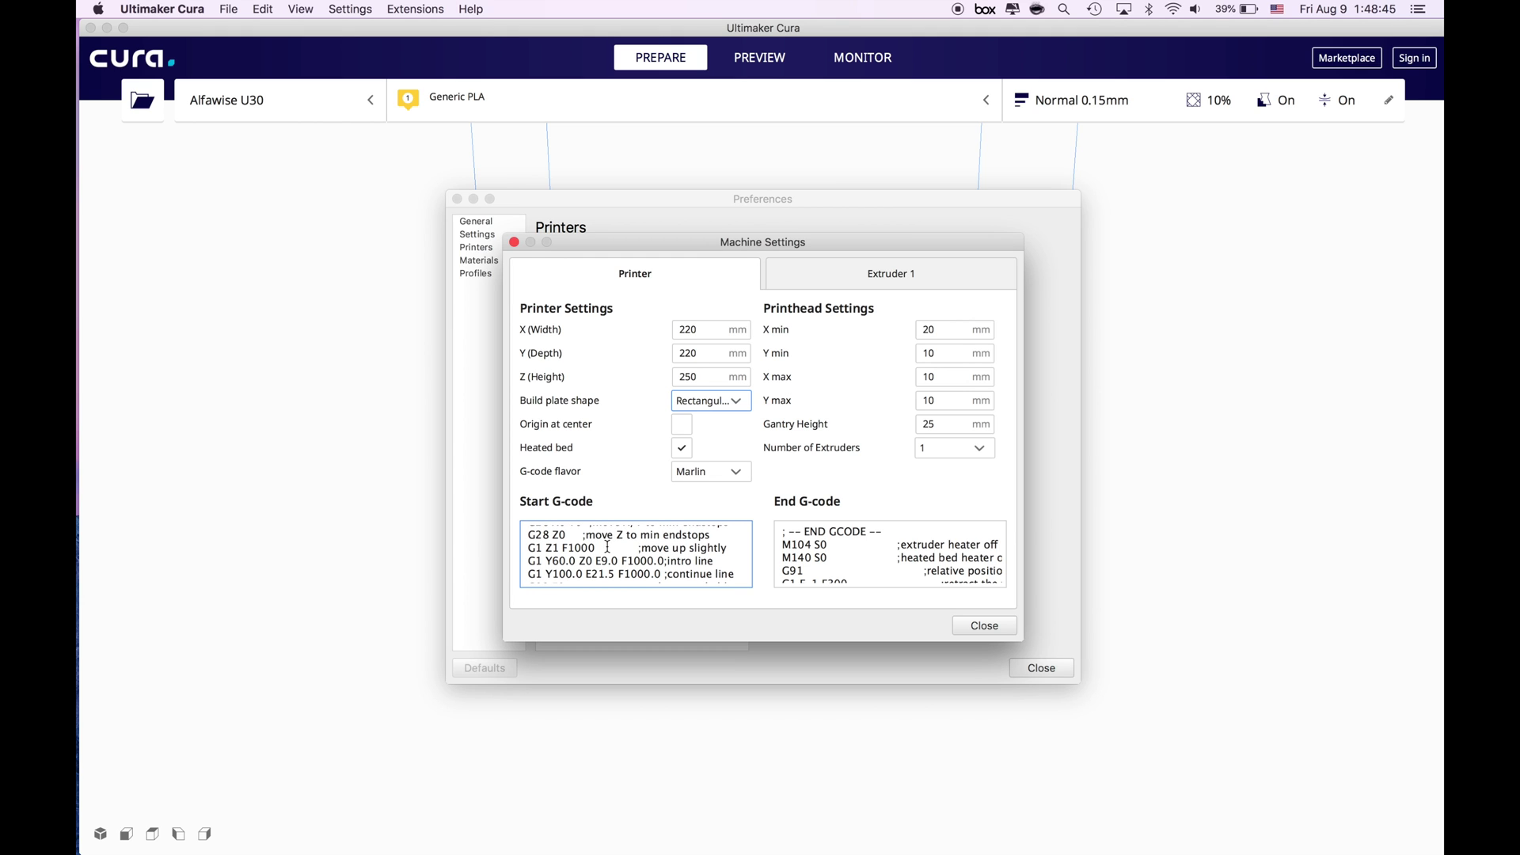
scroll(603, 551, down, 1)
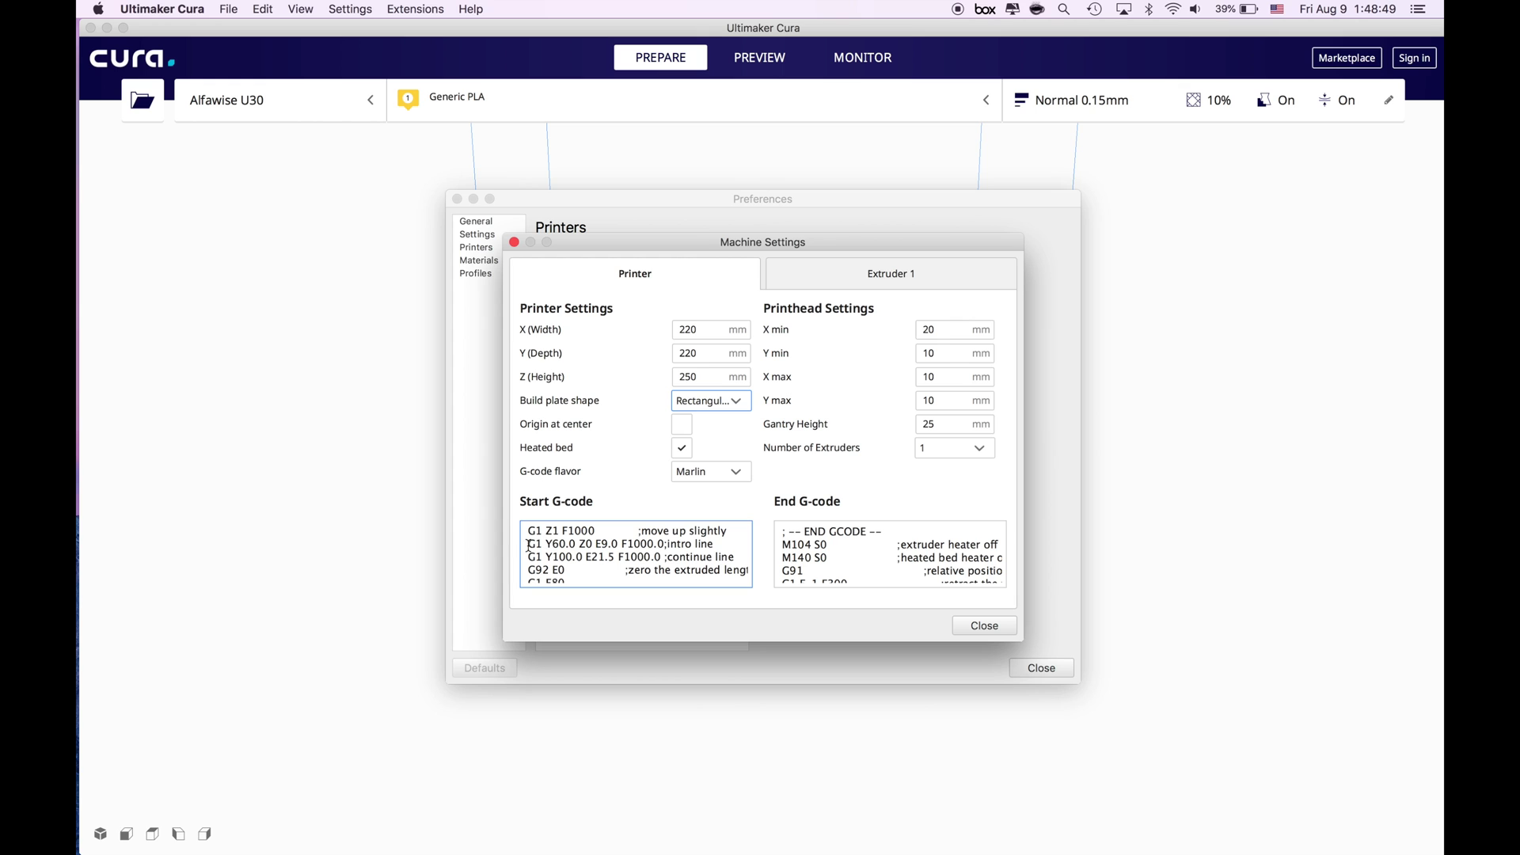
Highlight the intro line and continue line commands in the Start G-code and review that code through its end.
drag(528, 545, 714, 540)
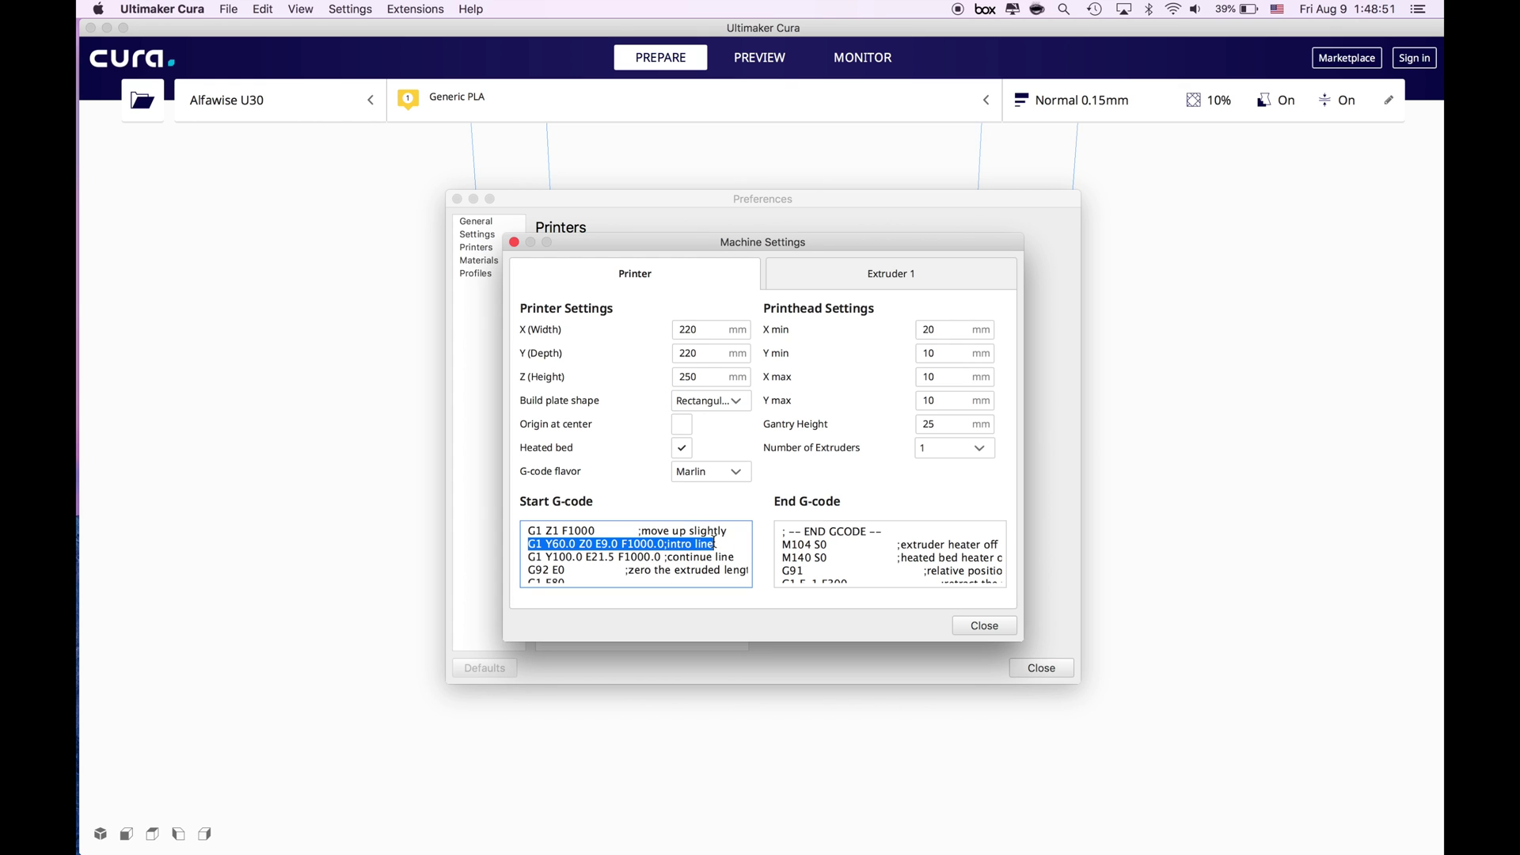
scroll(732, 538, down, 2)
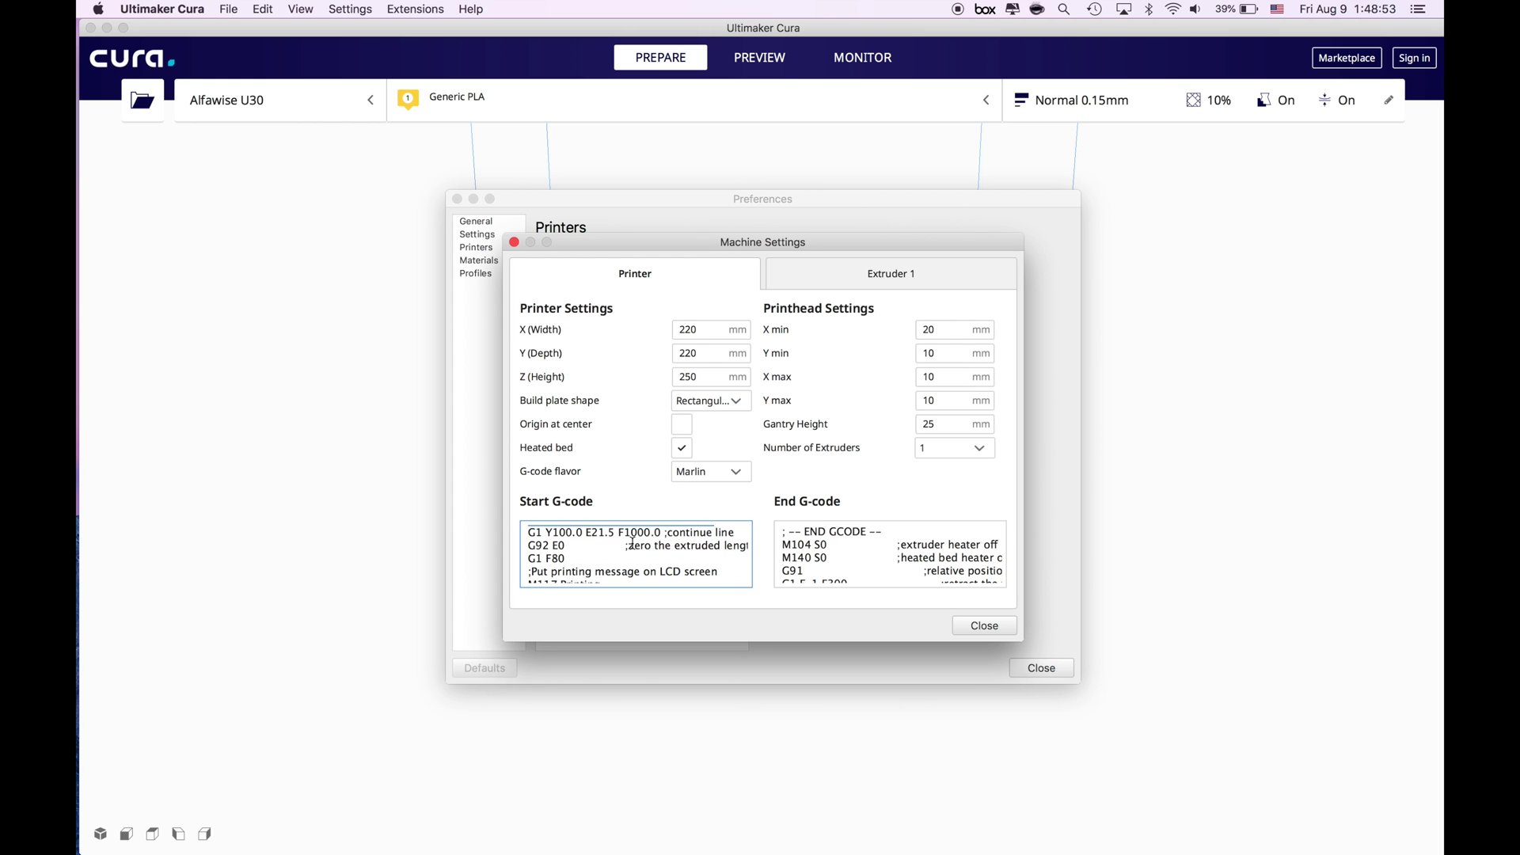
scroll(618, 553, down, 2)
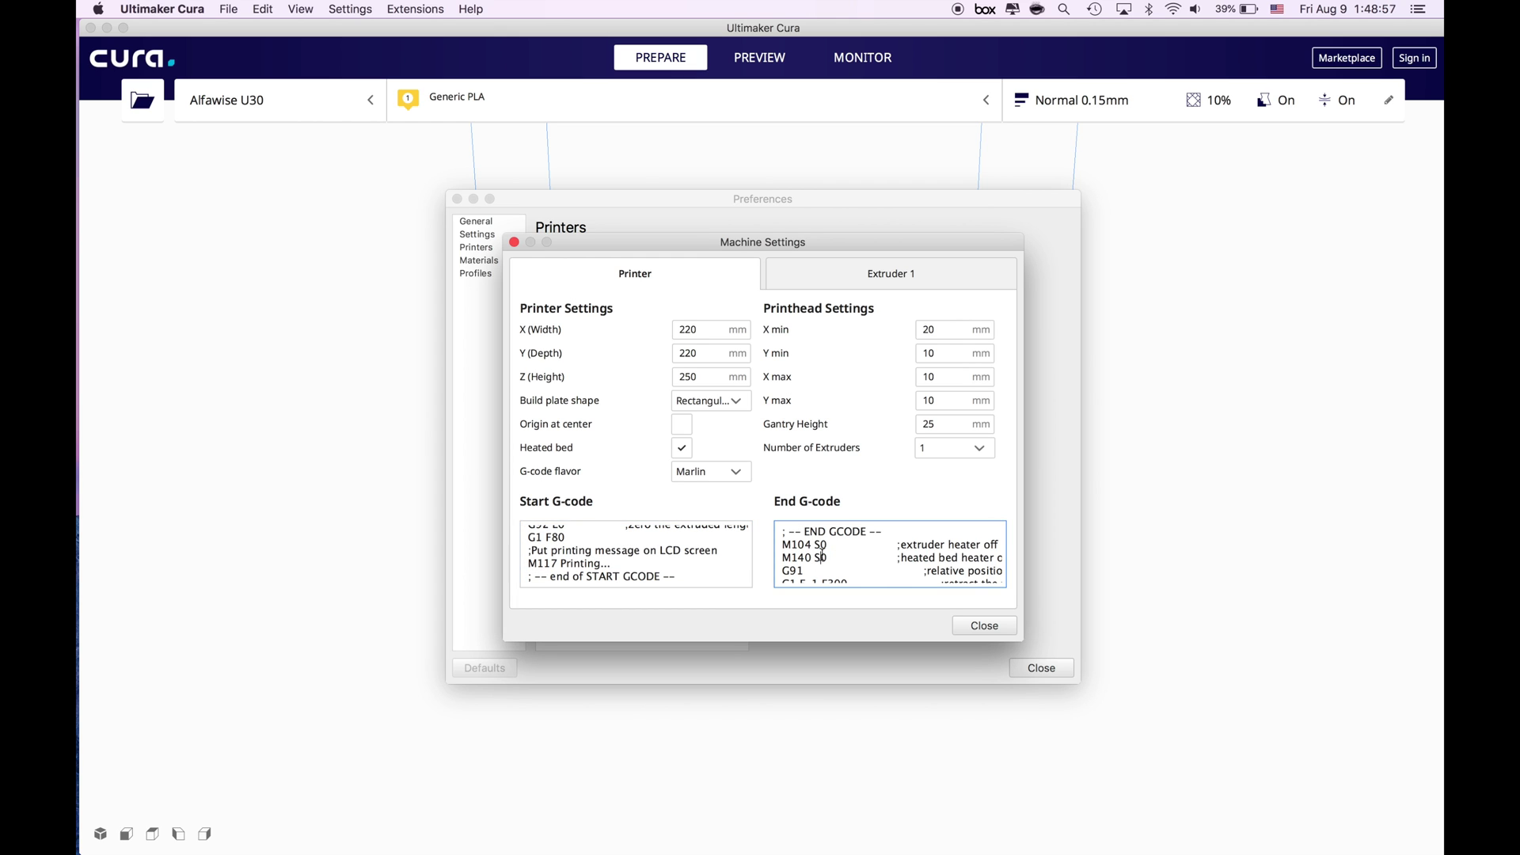
scroll(712, 558, up, 3)
drag(740, 562, 506, 549)
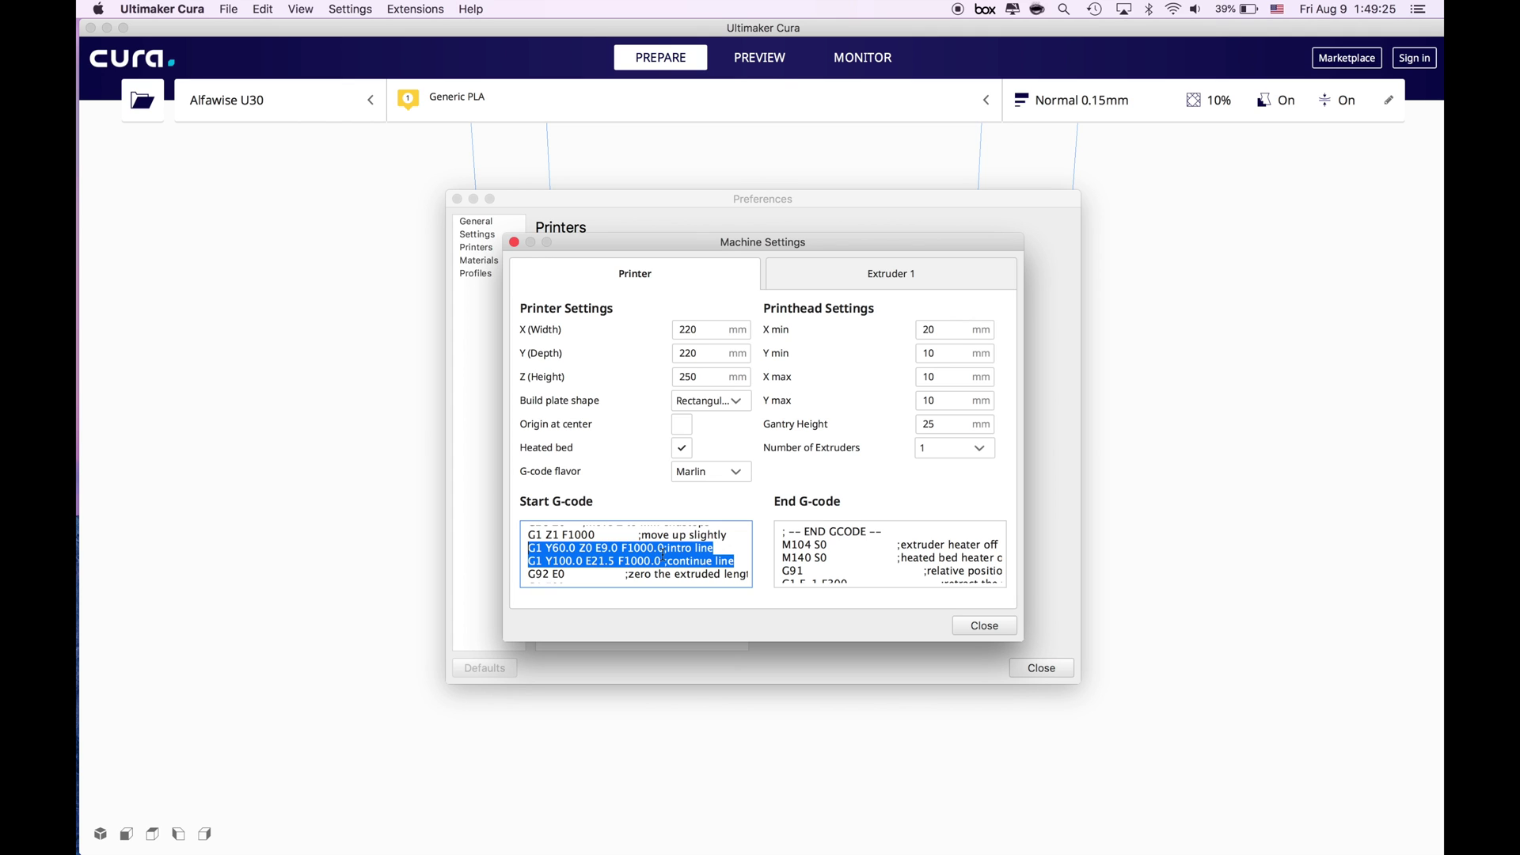
Examine the heater, retraction and homing commands in the End G-code and highlight the M84 steppers off line.
click(862, 558)
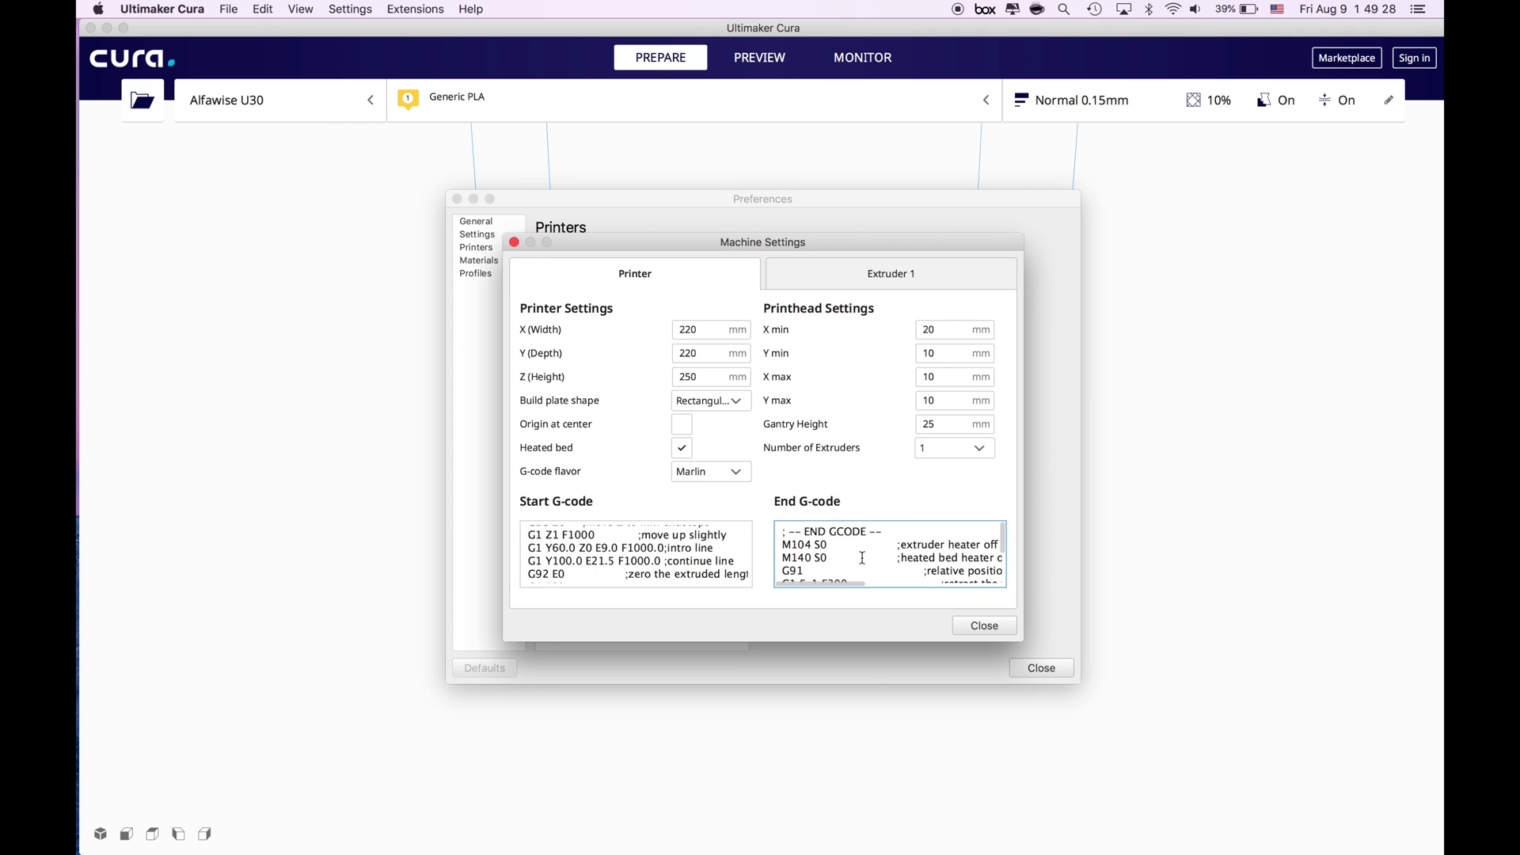
scroll(862, 557, down, 3)
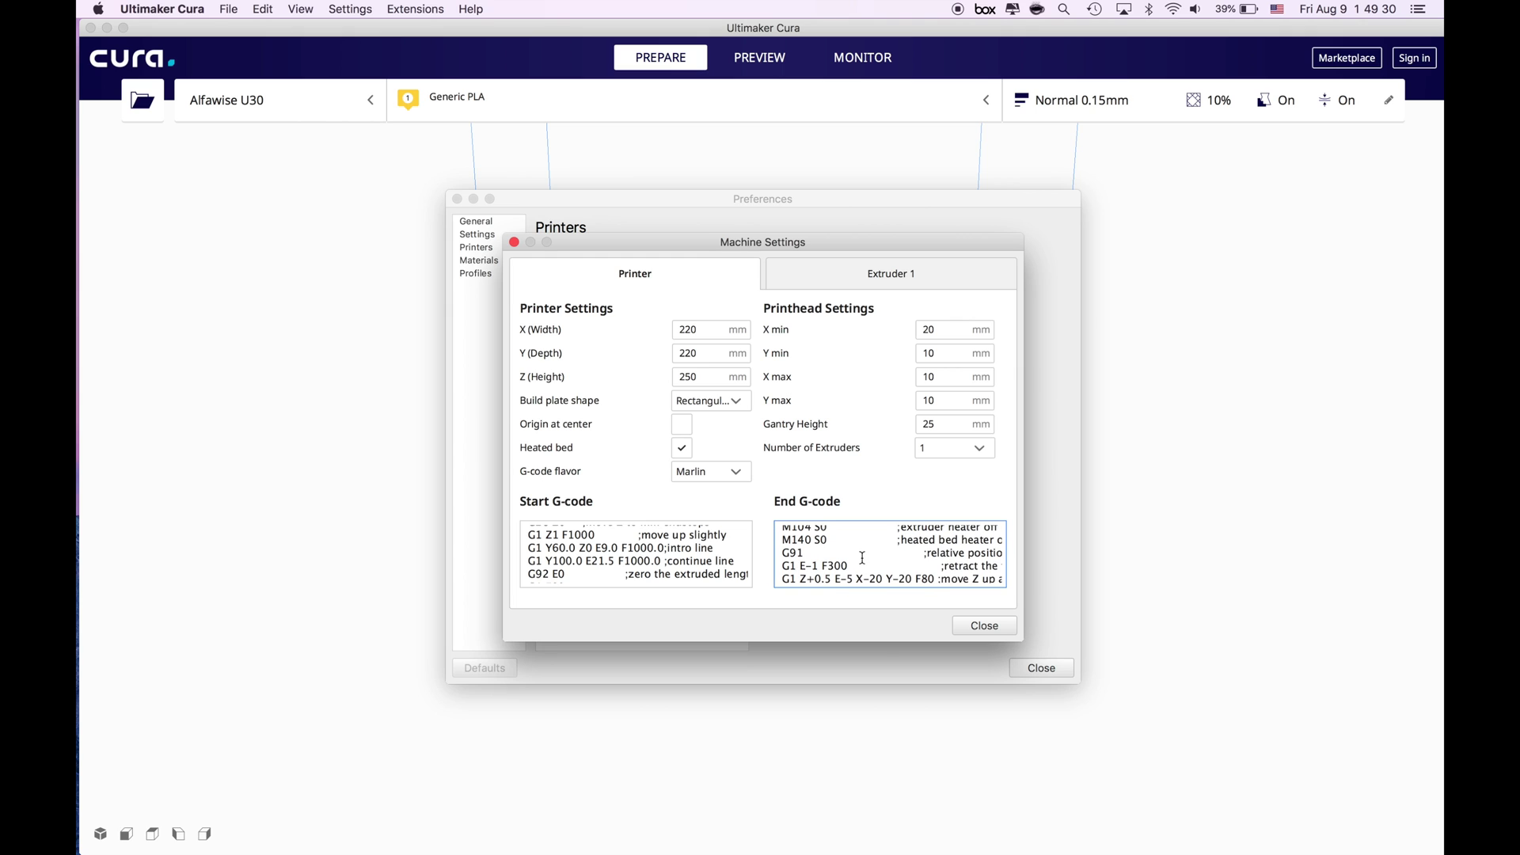
scroll(862, 558, up, 1)
scroll(862, 557, down, 1)
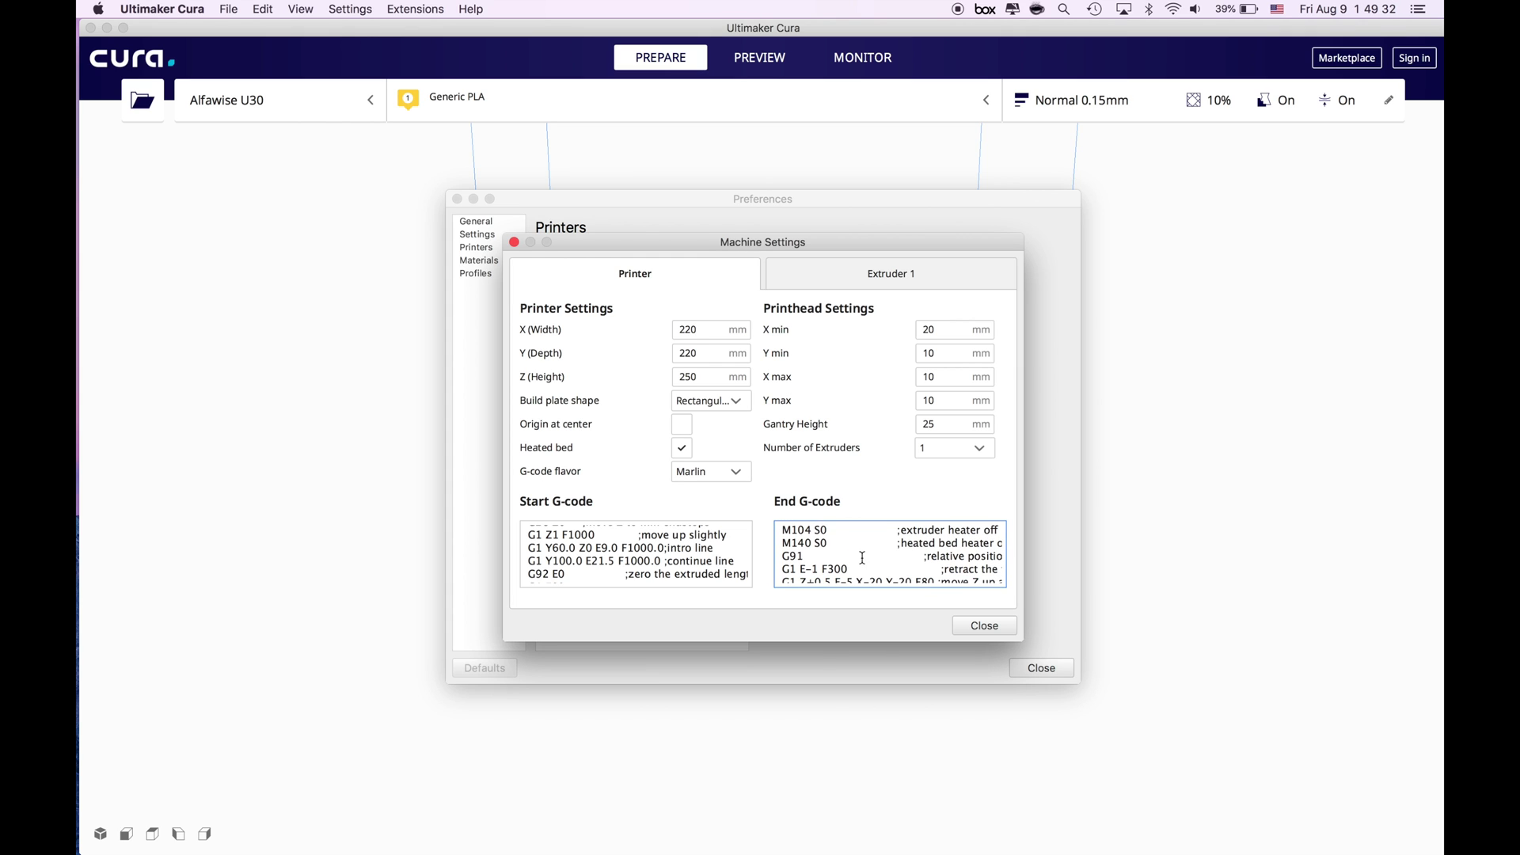
scroll(863, 557, down, 2)
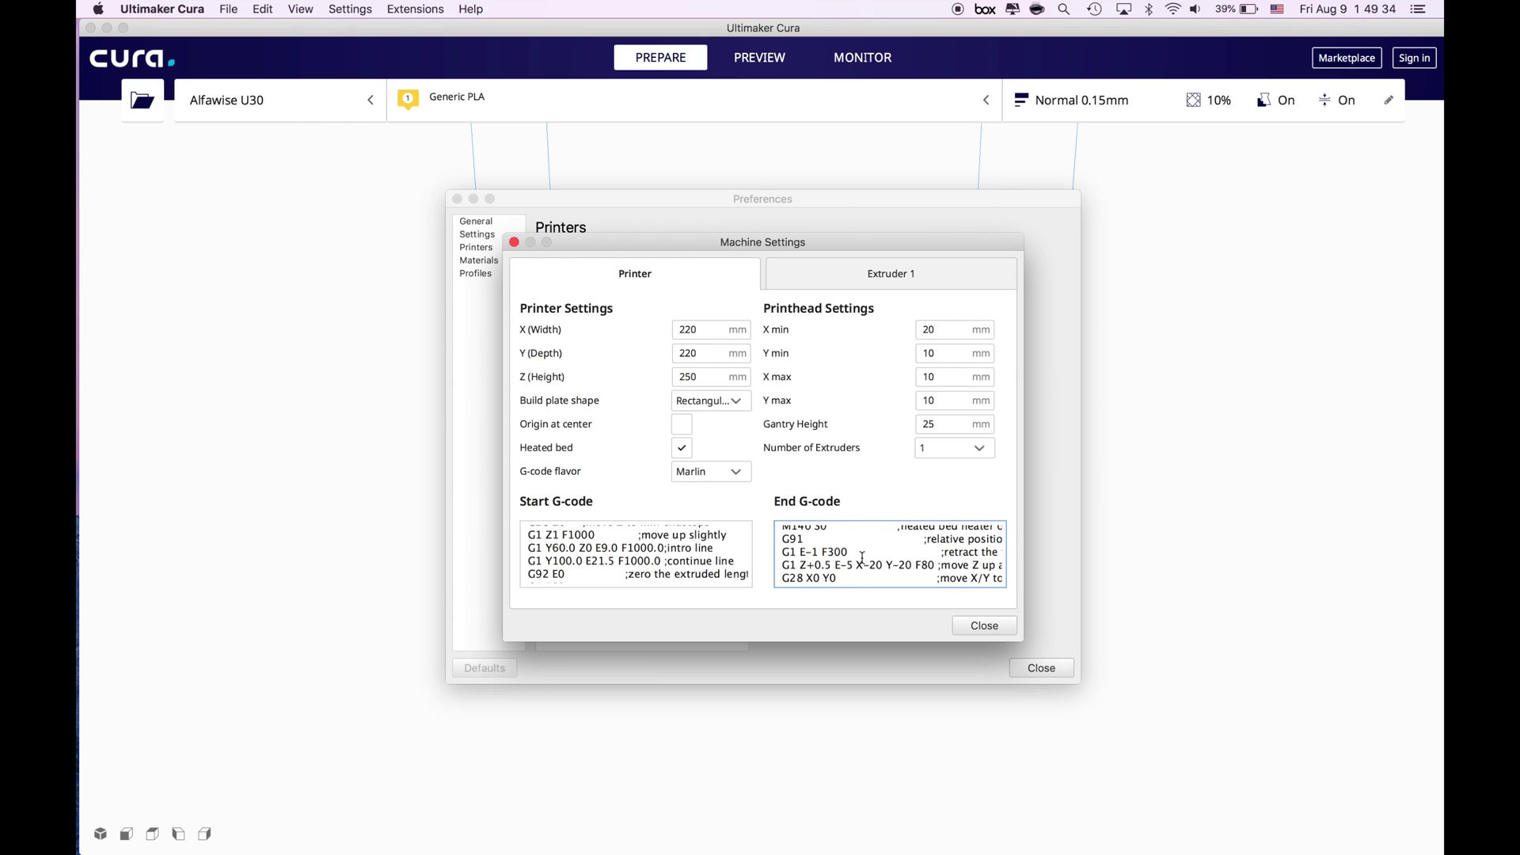
scroll(861, 559, up, 1)
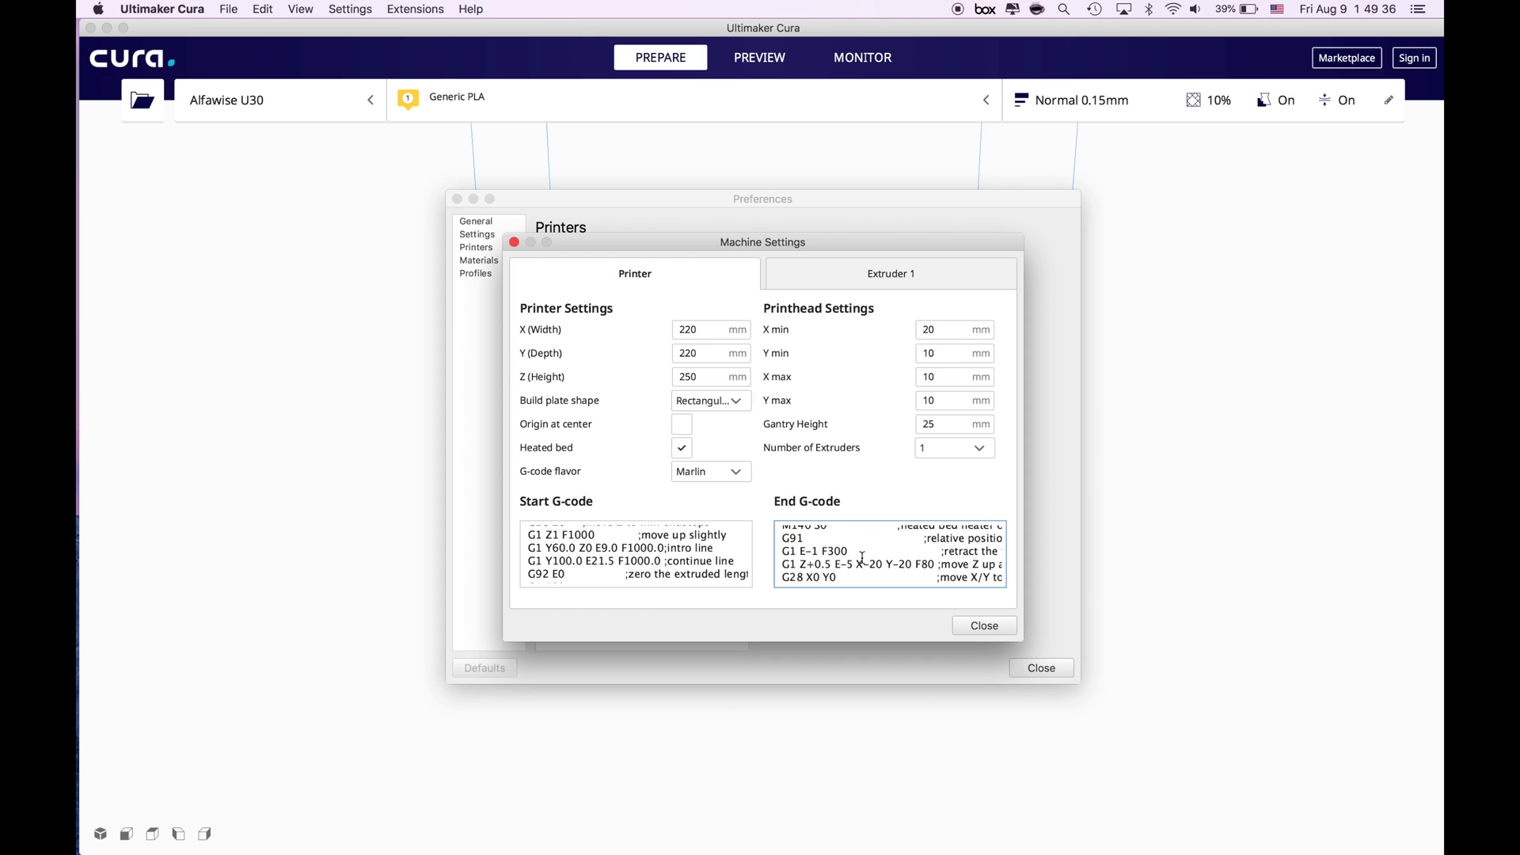
scroll(862, 558, down, 3)
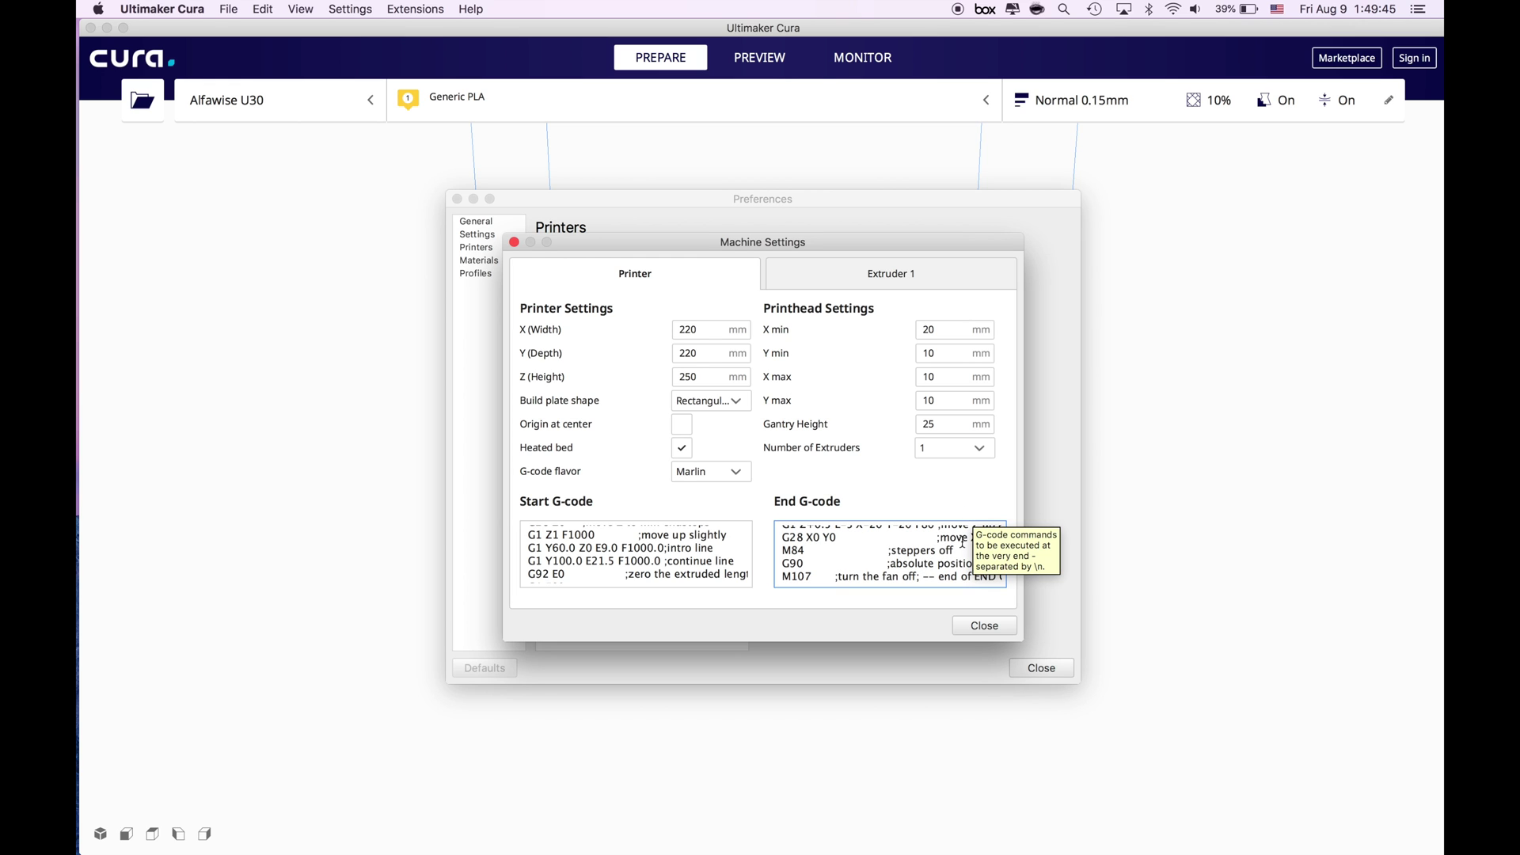
drag(953, 550, 786, 552)
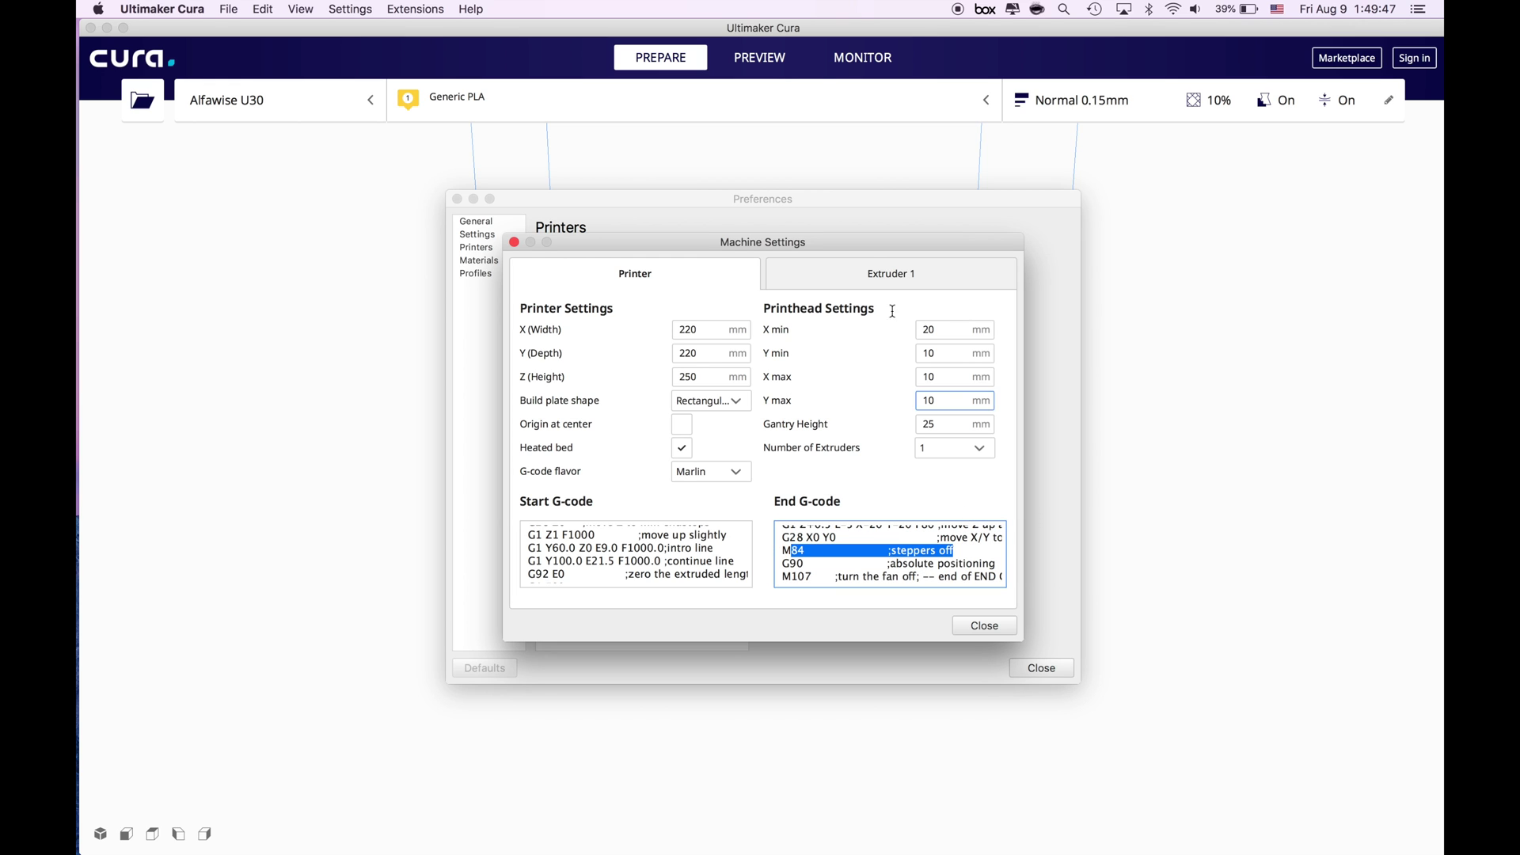
Check the nozzle size and compatible material diameter of Extruder 1, and close the machine settings and preferences.
click(890, 273)
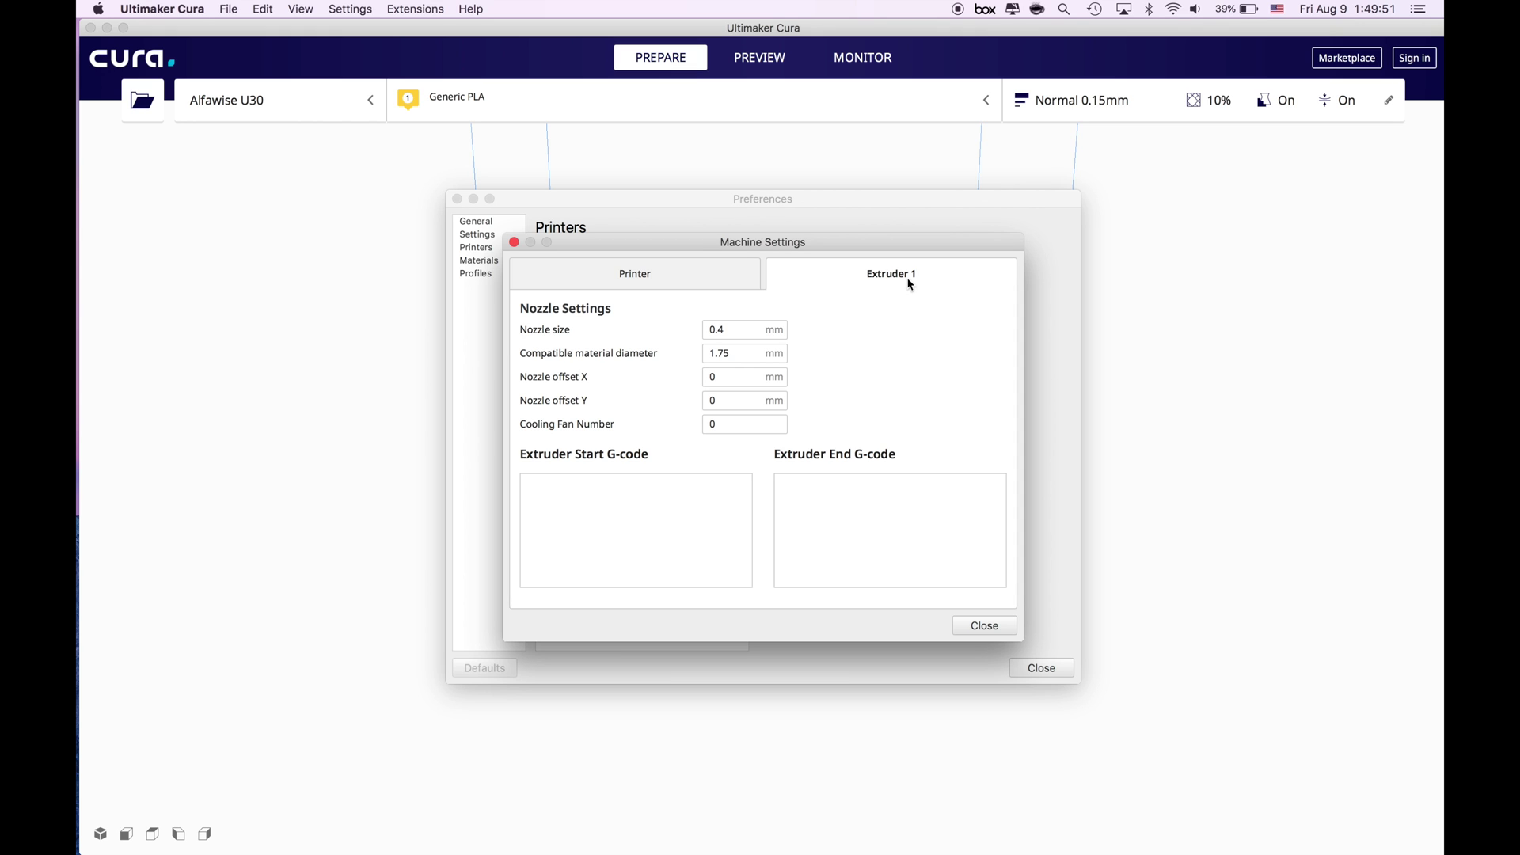
click(754, 329)
click(742, 353)
click(633, 274)
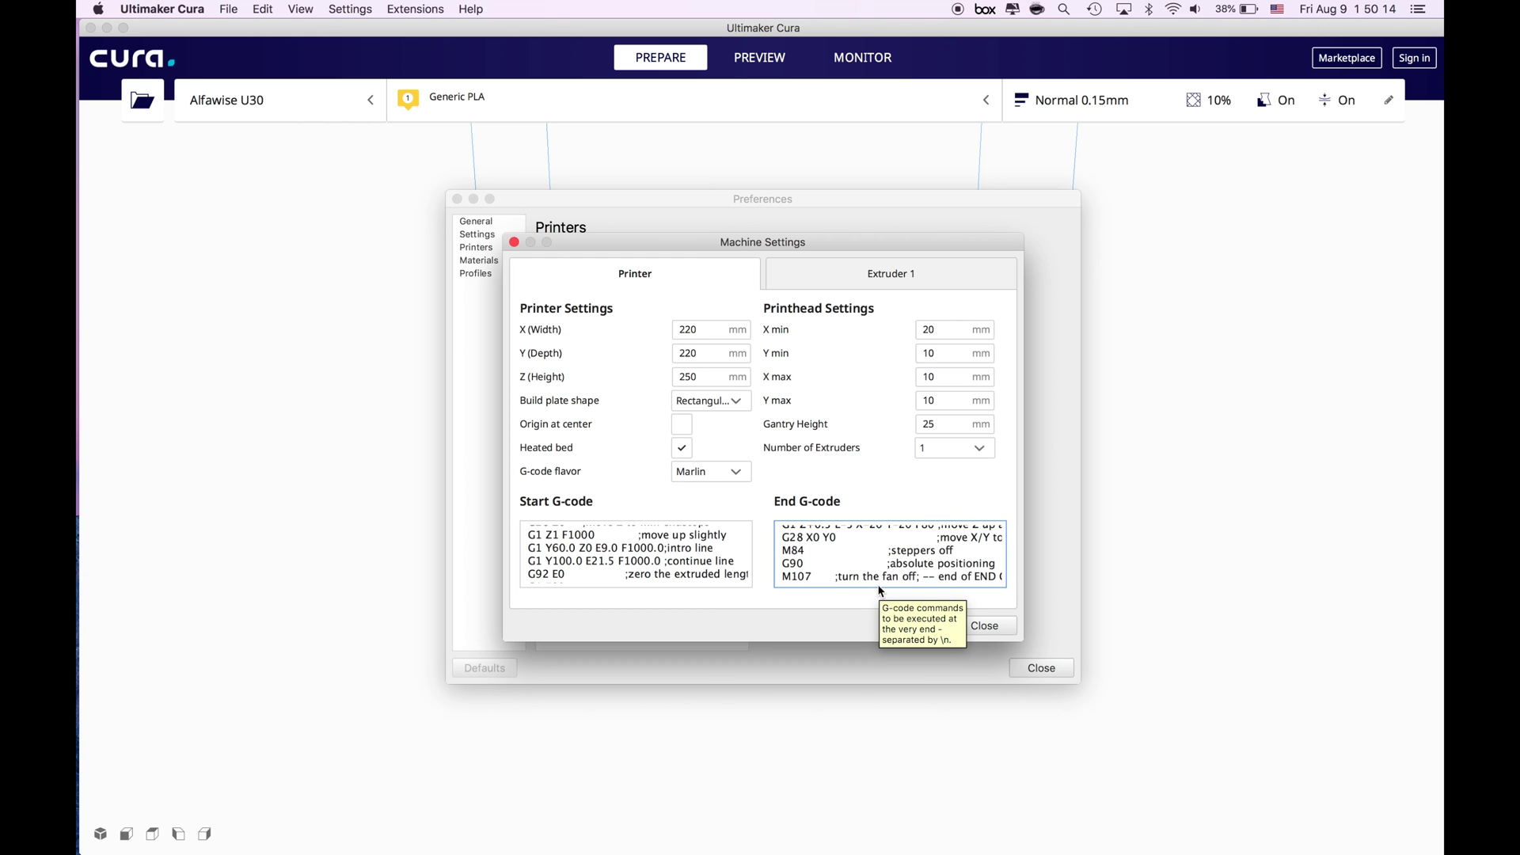
click(984, 625)
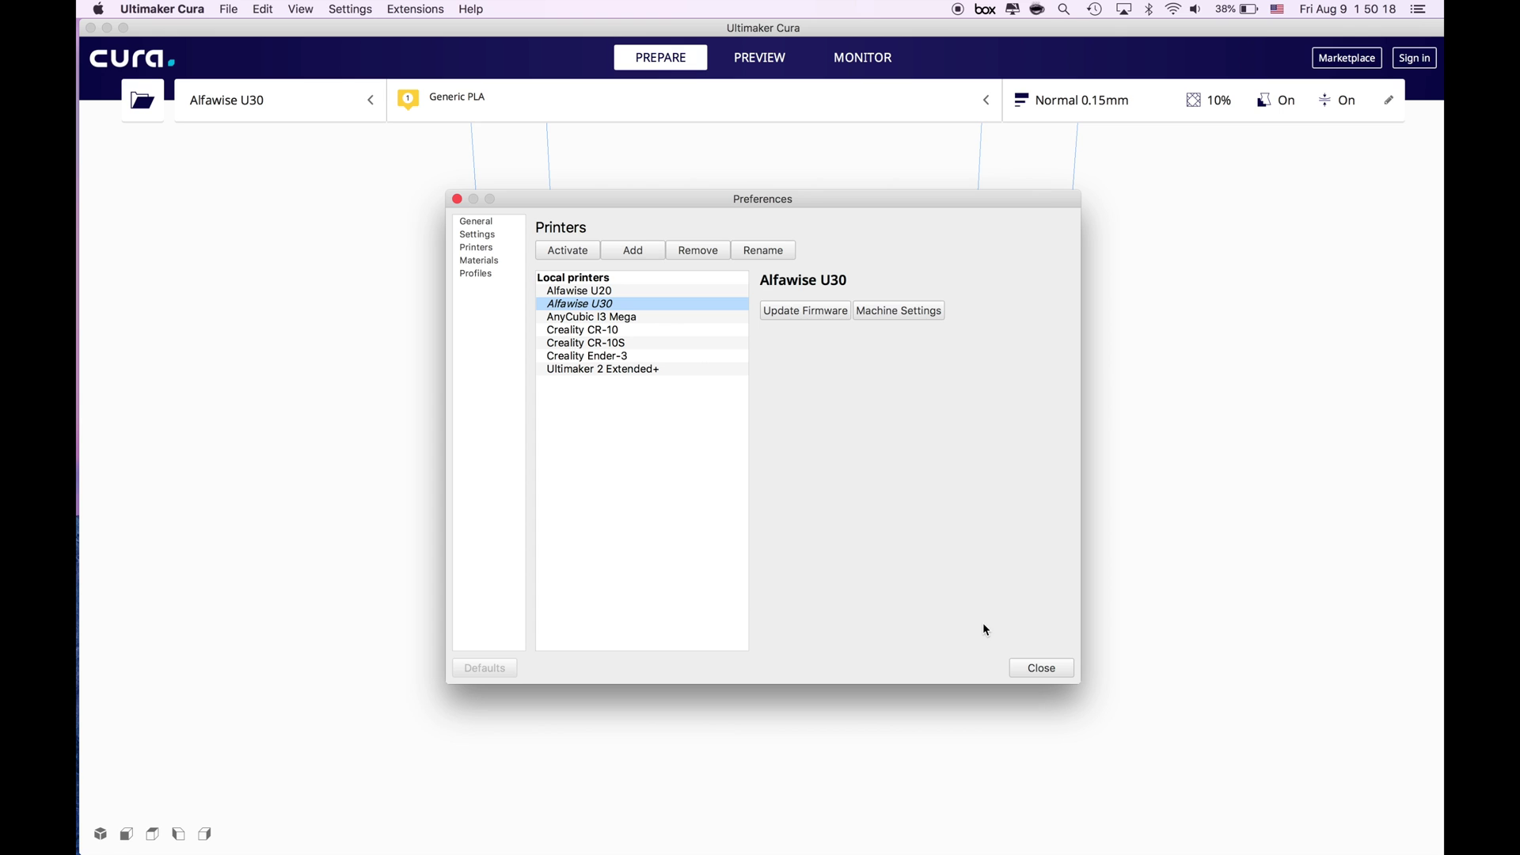
click(1032, 669)
In the custom print settings, set the layer height to 0.08 mm and the wall thickness to 0.6 mm.
click(1080, 99)
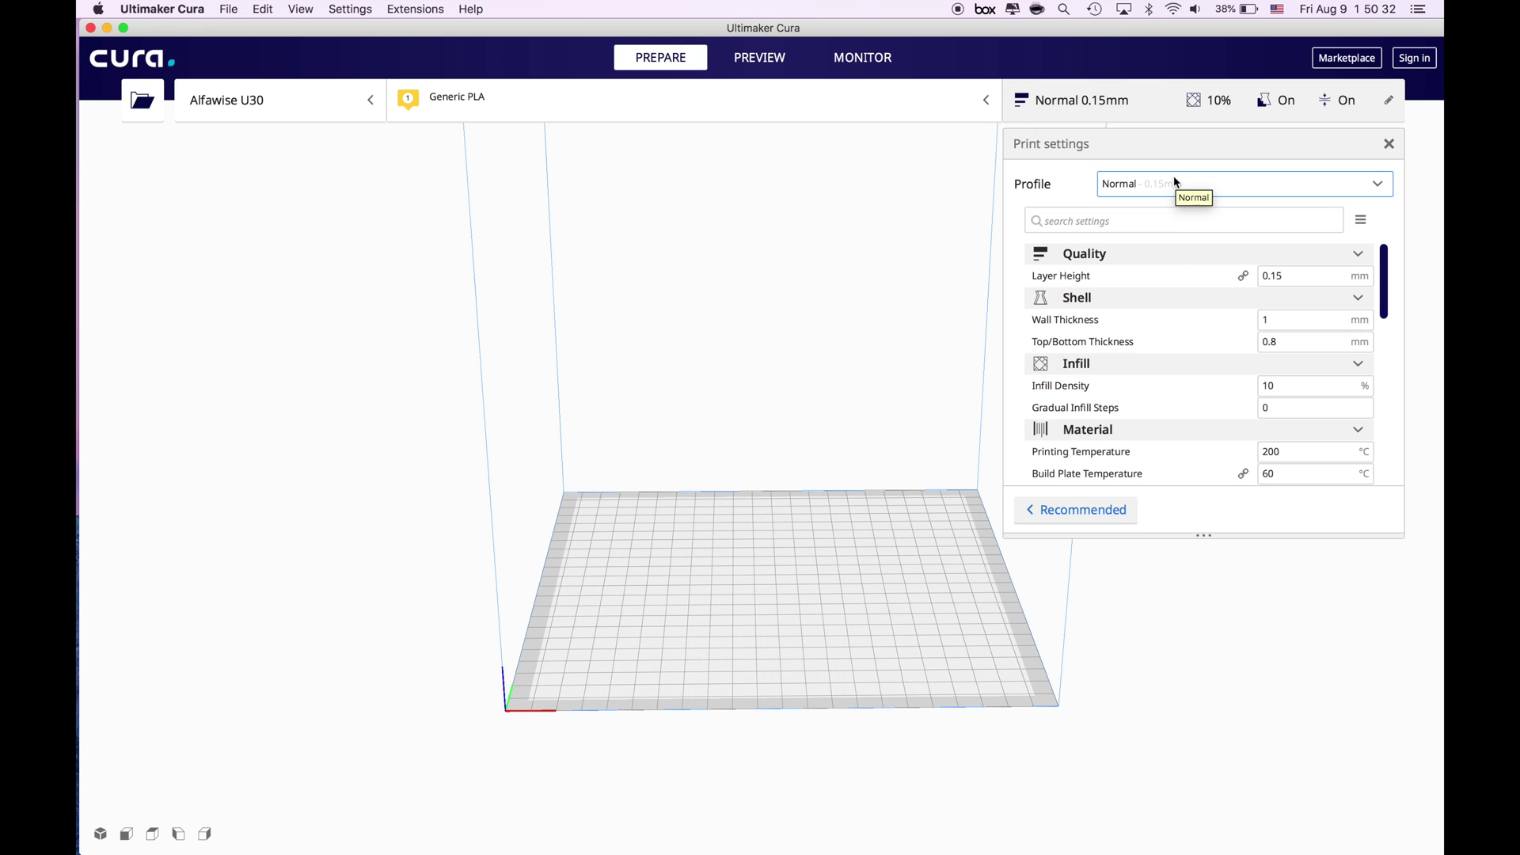
click(1137, 102)
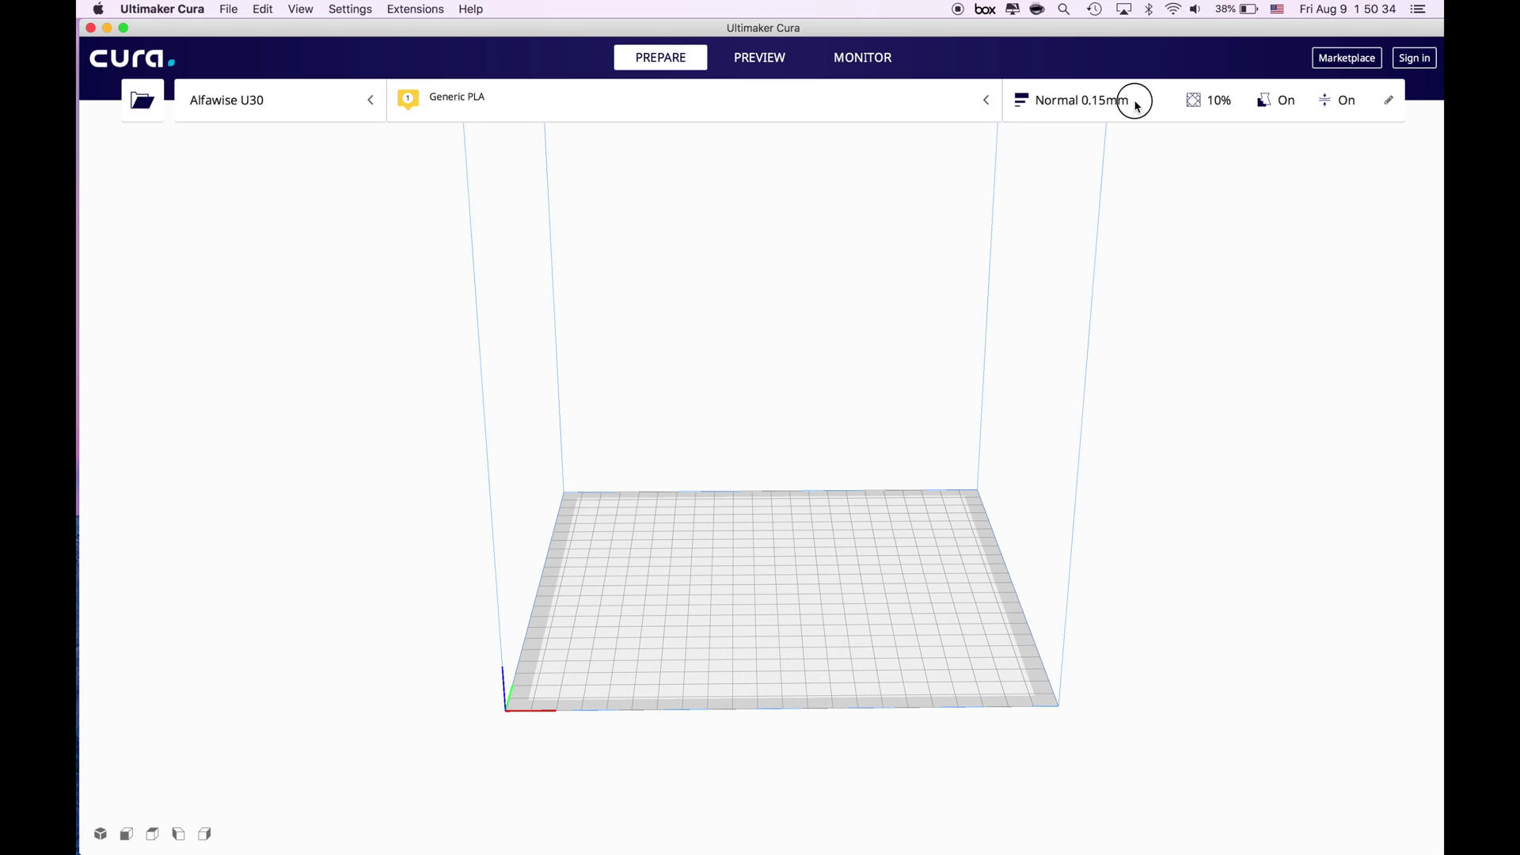
click(1137, 102)
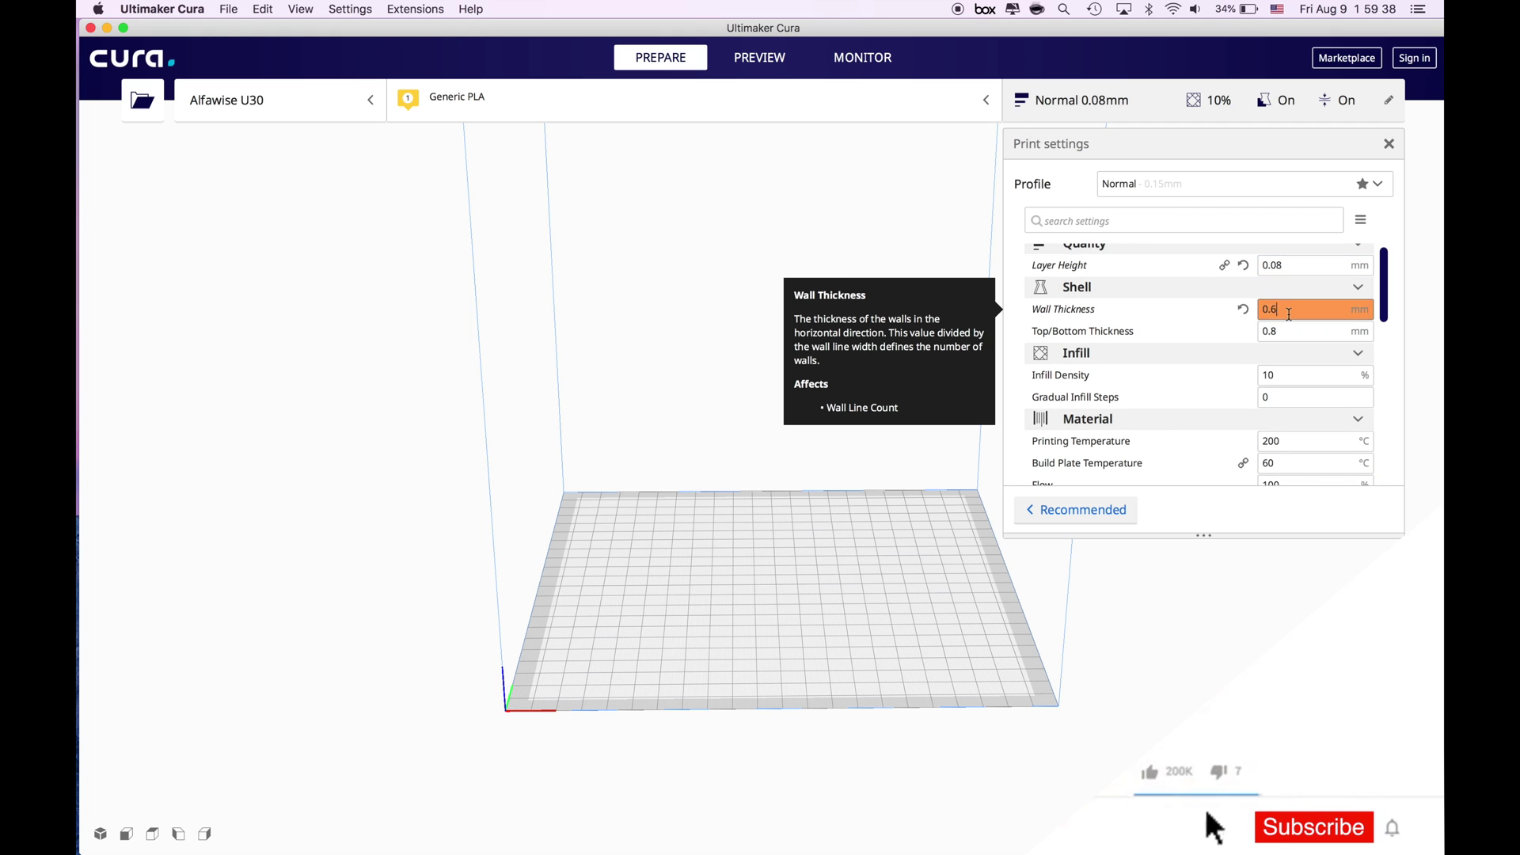
text(6)
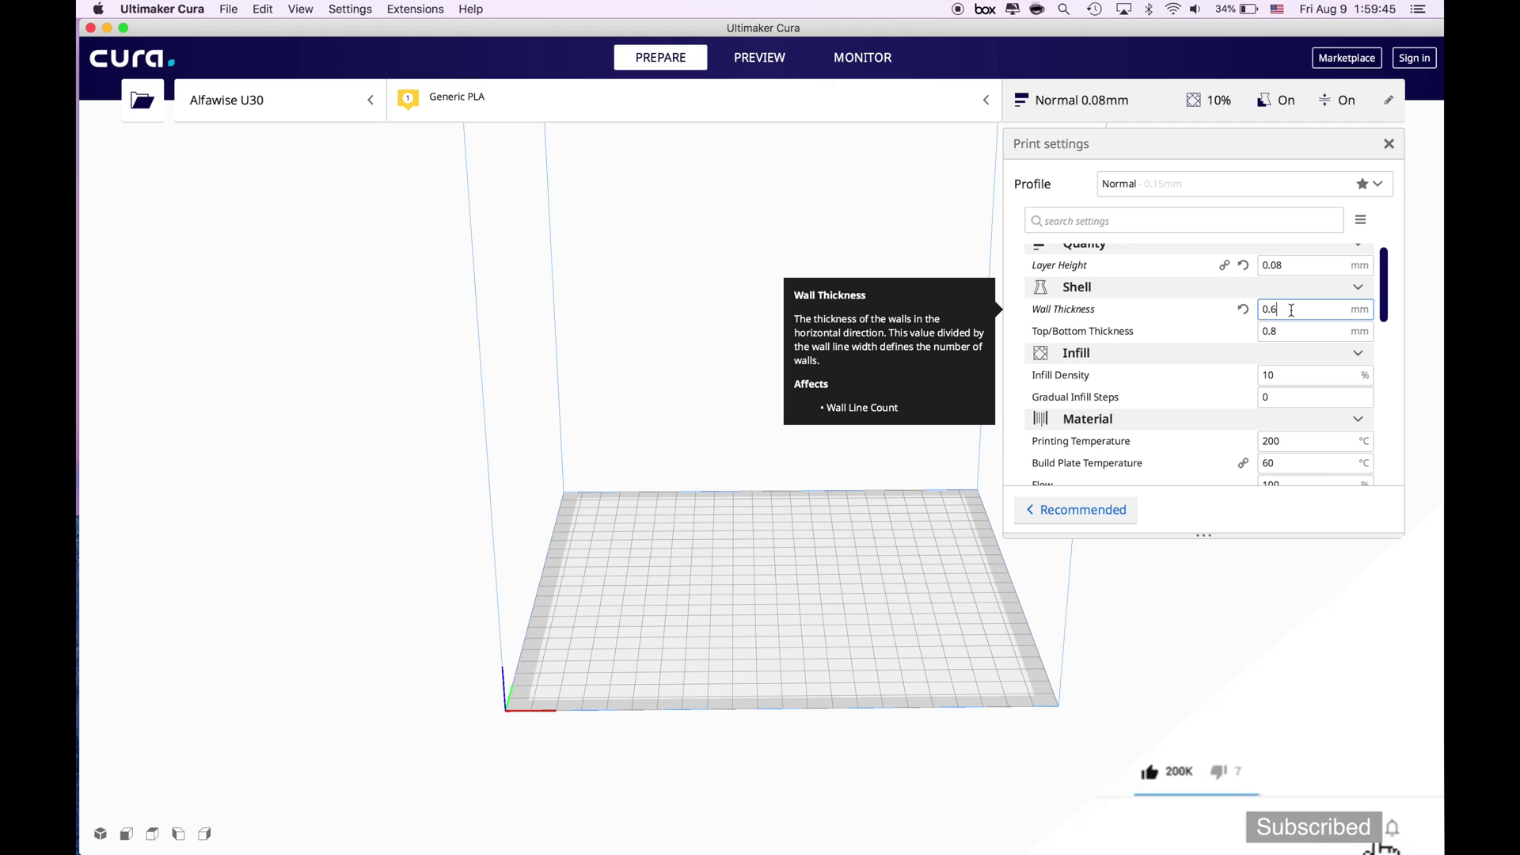
Set the infill density to 20%.
click(1292, 331)
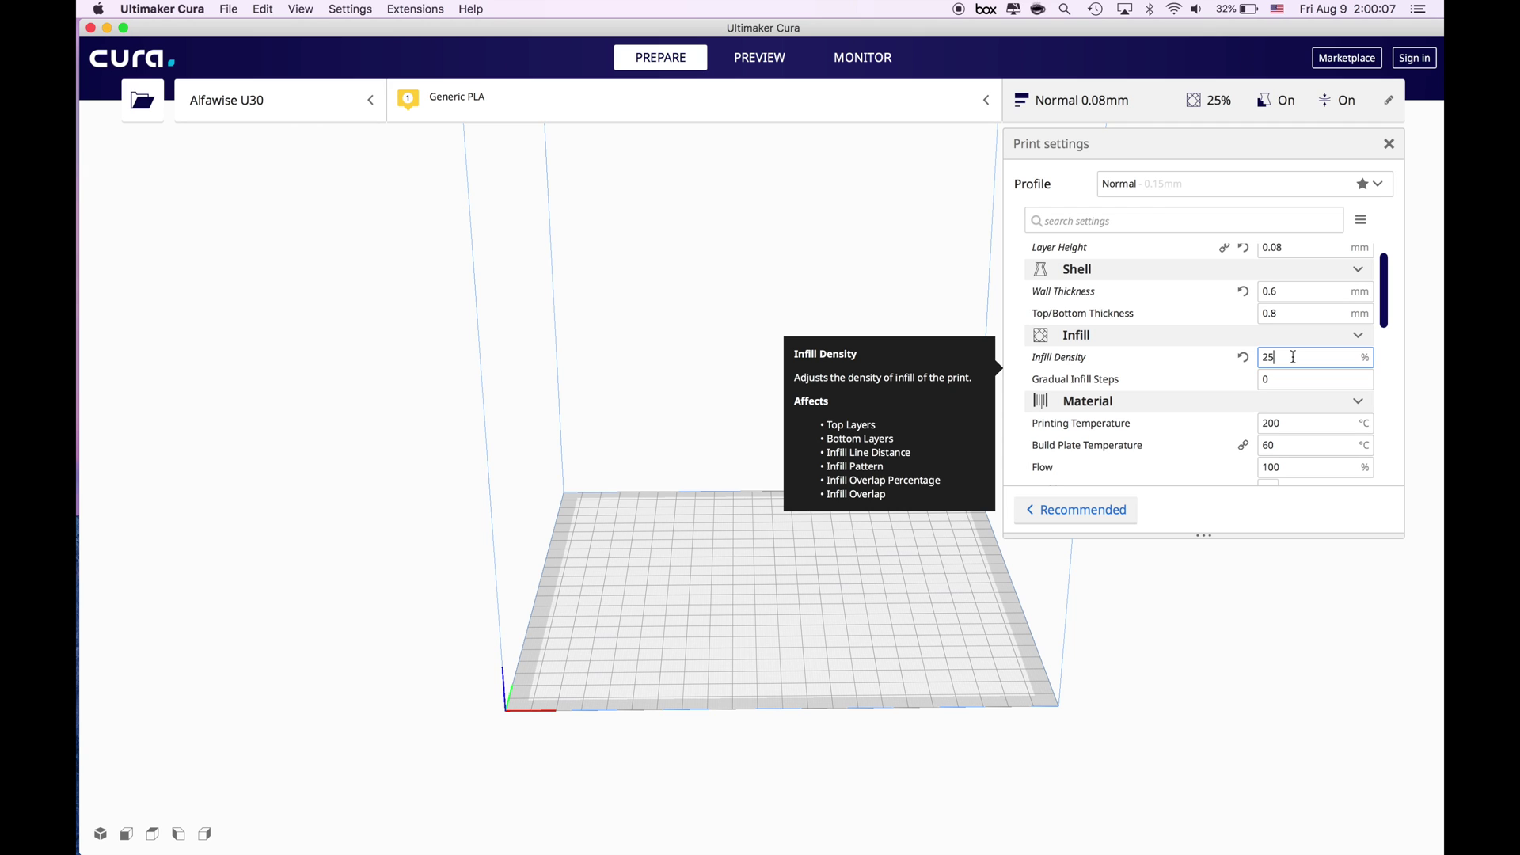
key(BackSpace)
text(0)
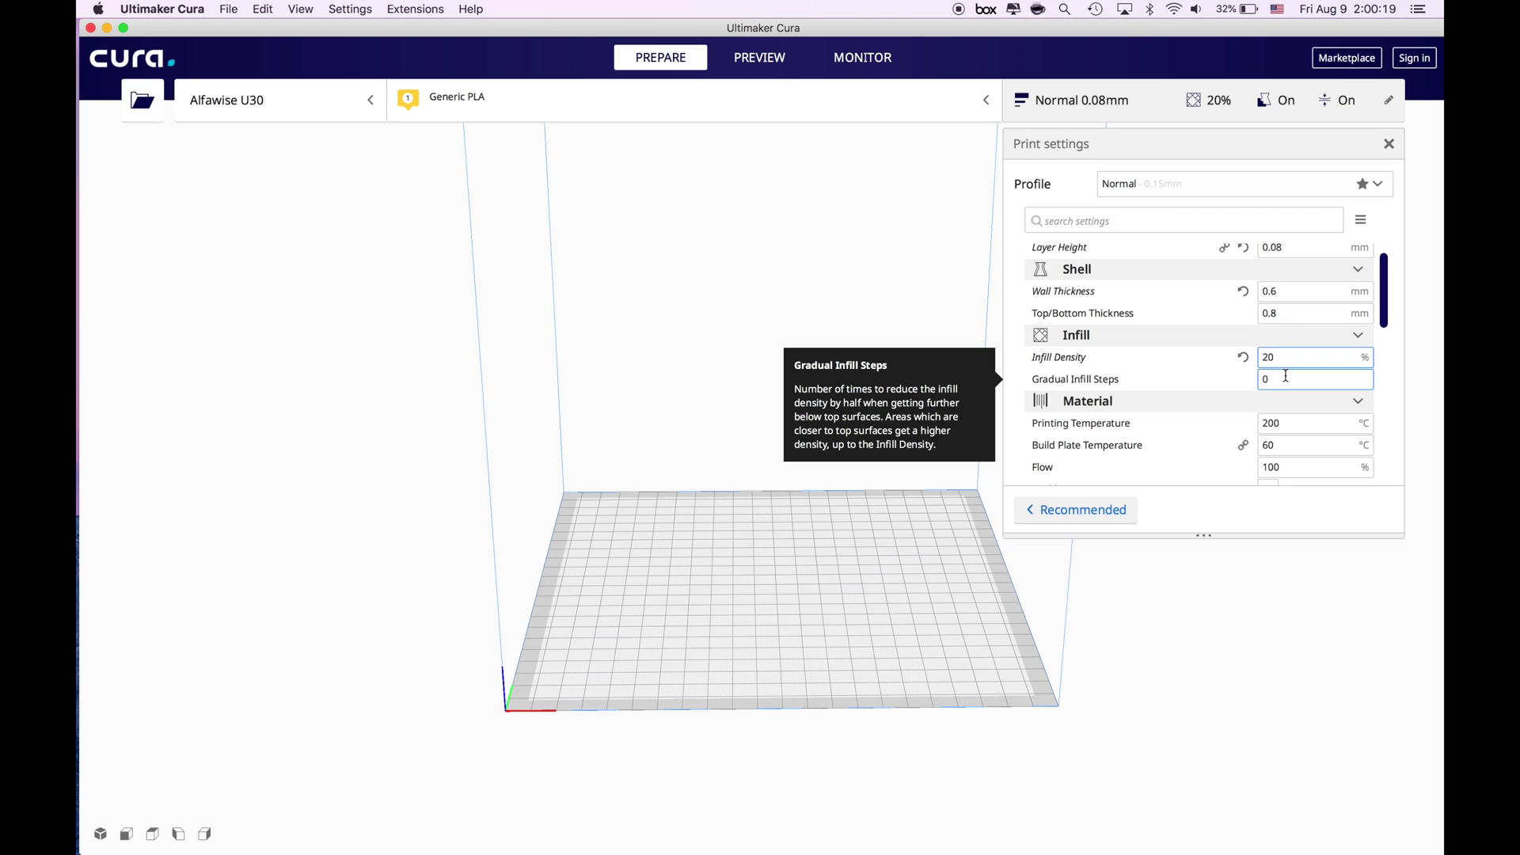
Set the infill density to 25% and the printing temperature to 204 °C.
scroll(1285, 375, down, 2)
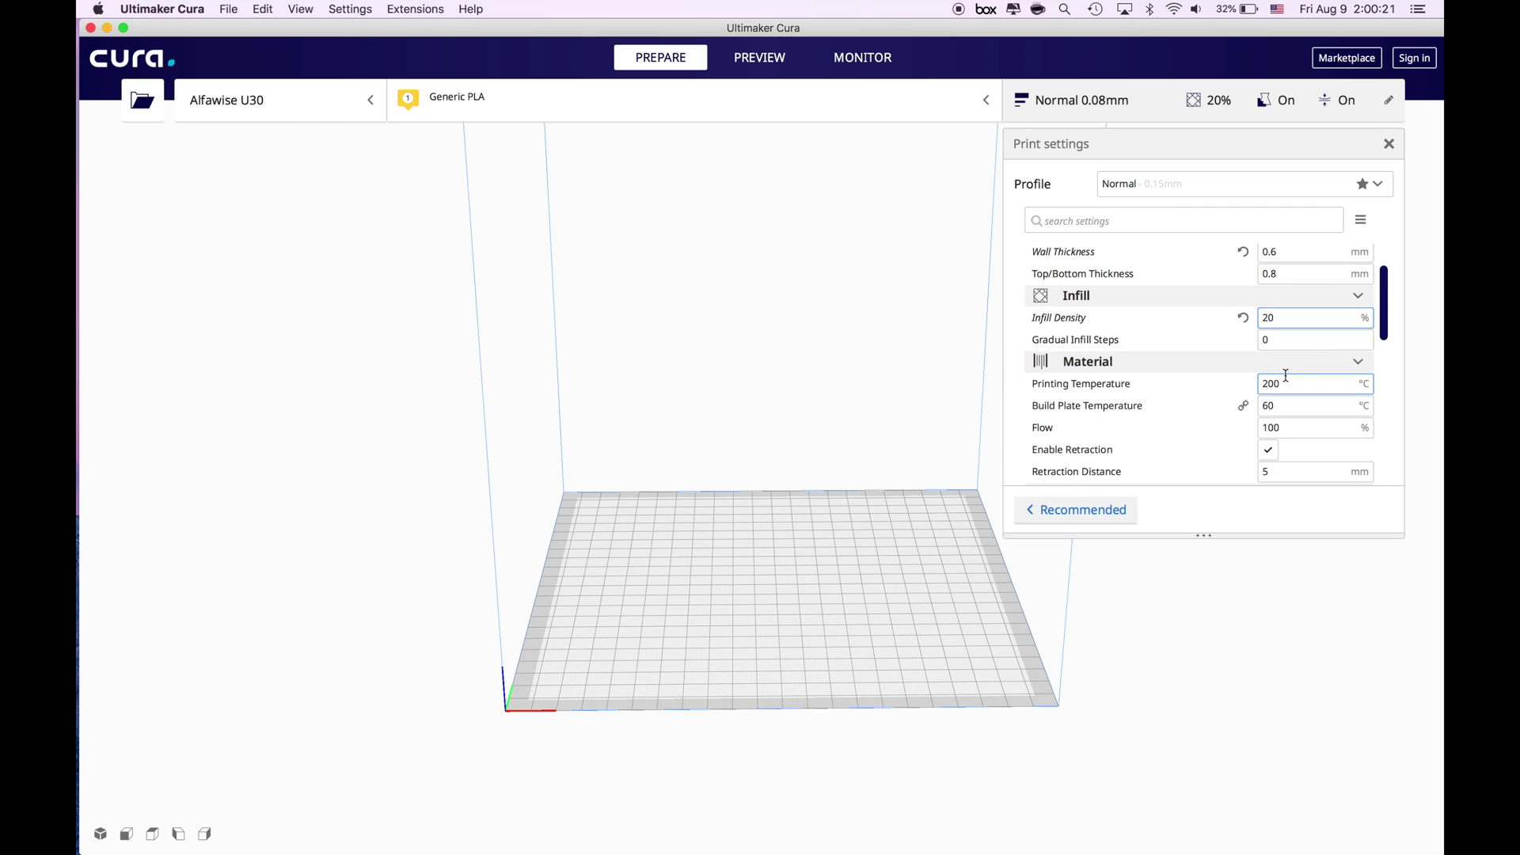
key(BackSpace)
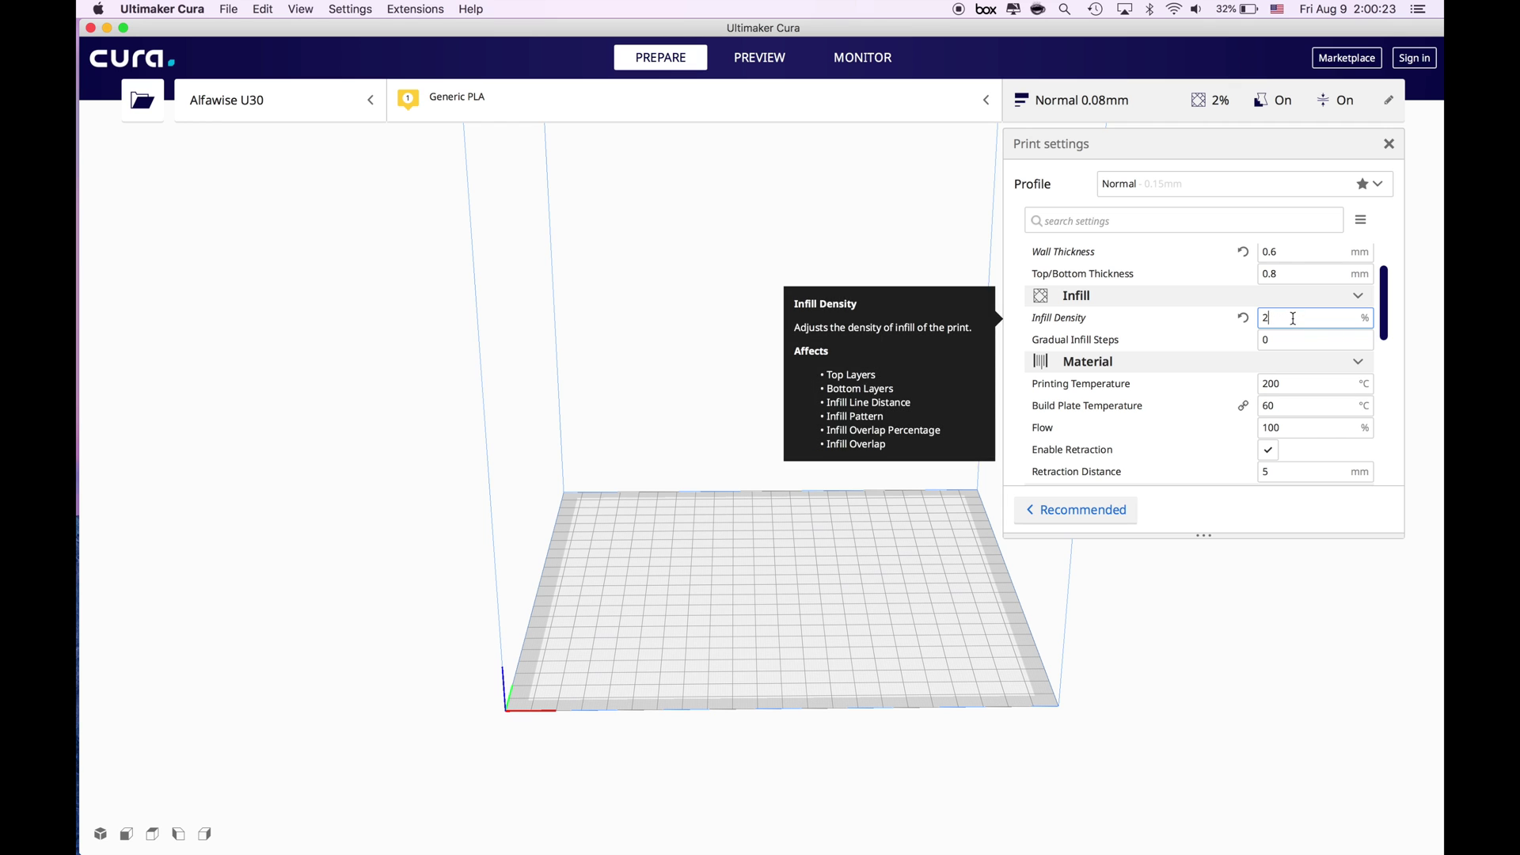
text(5)
scroll(1306, 381, down, 1)
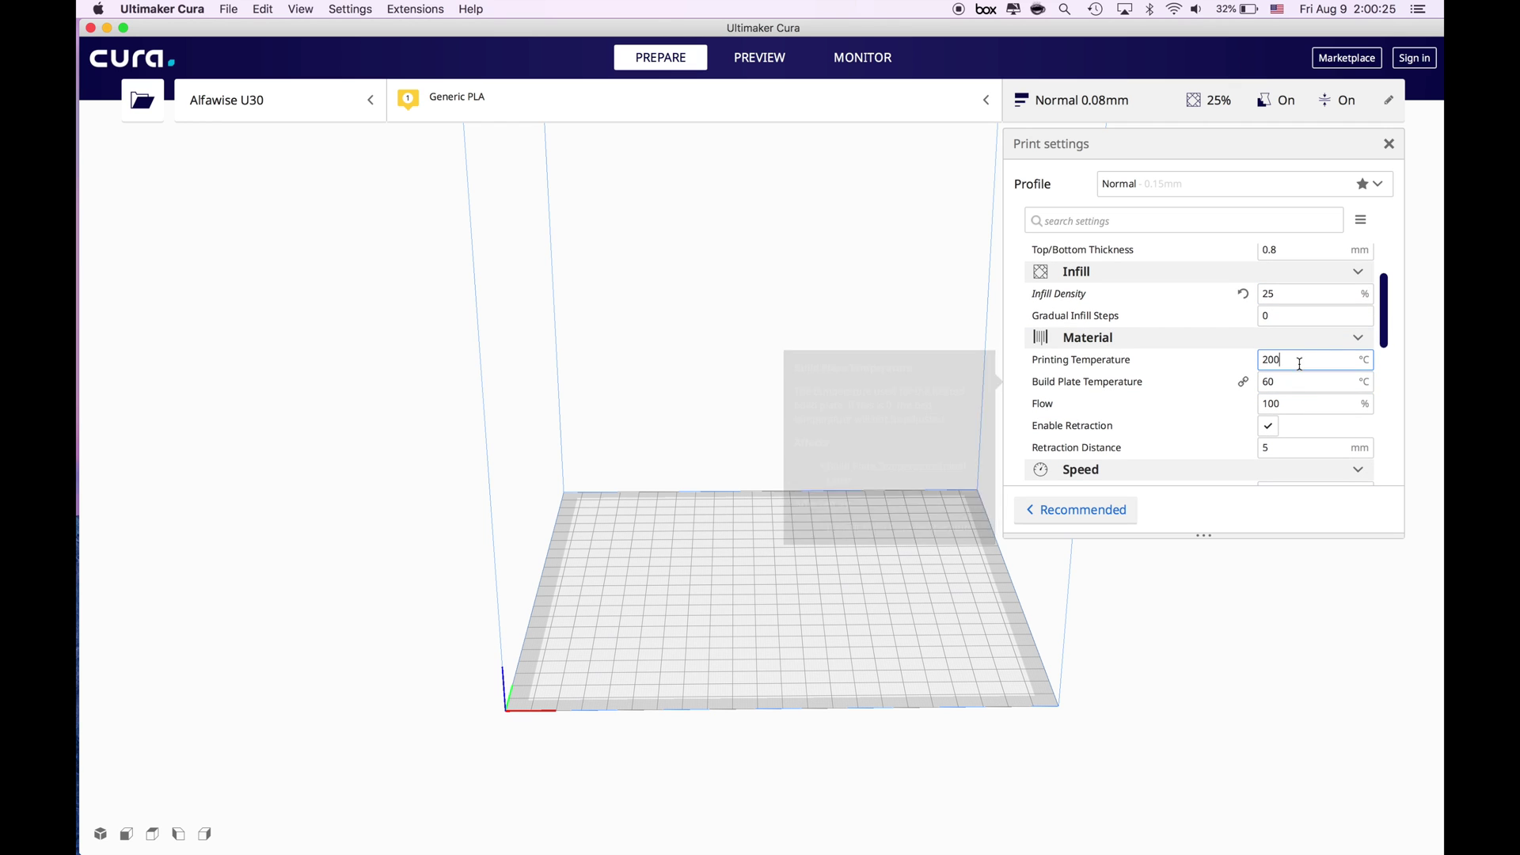
click(1299, 358)
key(BackSpace)
text(4)
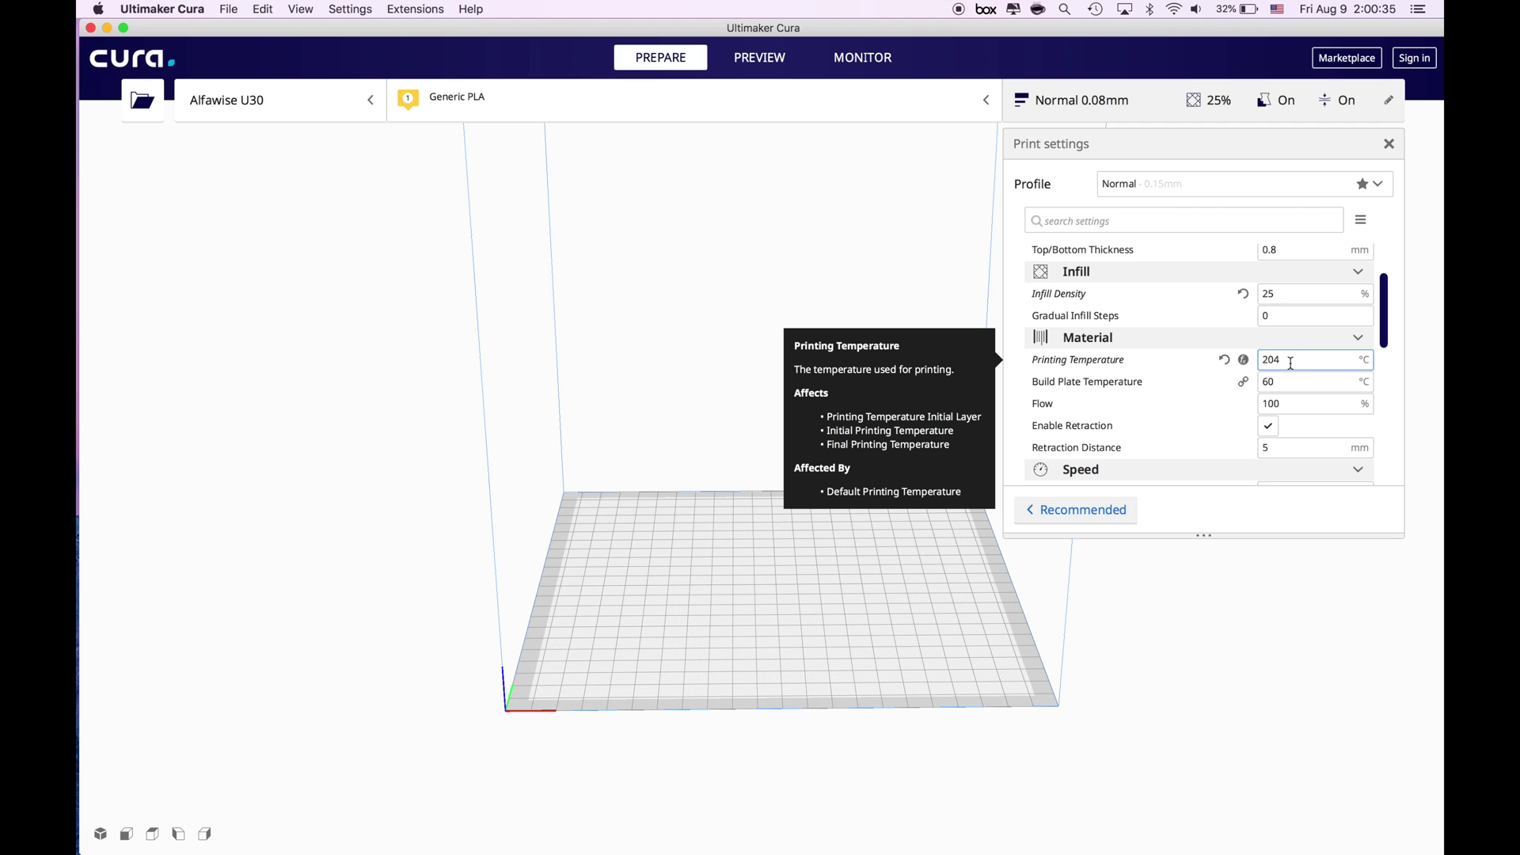
Check the material flow setting and enter 60 °C as the build plate temperature.
click(1282, 380)
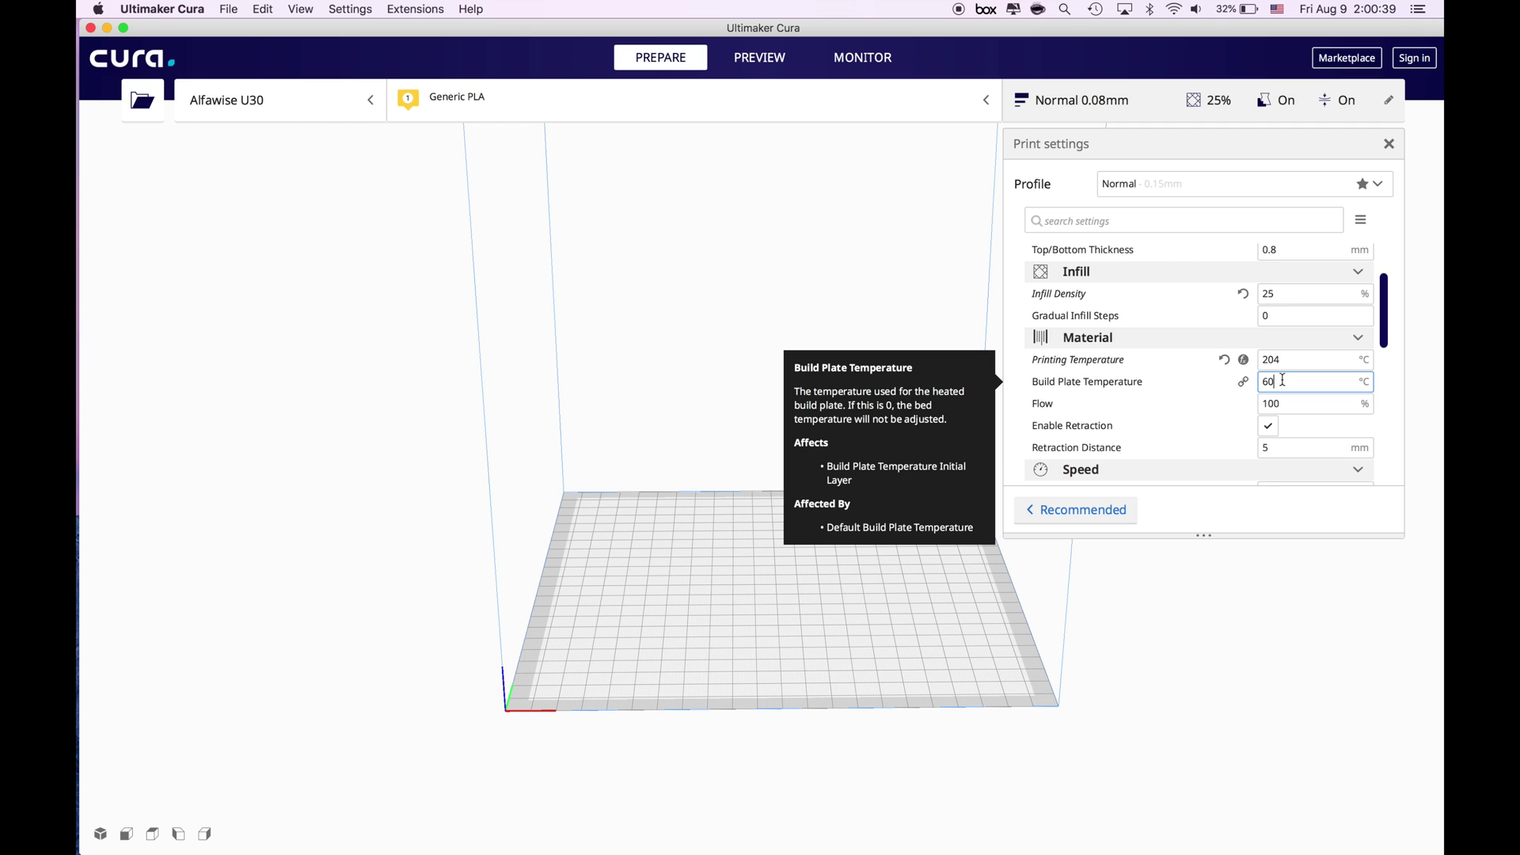
scroll(1283, 381, down, 1)
click(1282, 381)
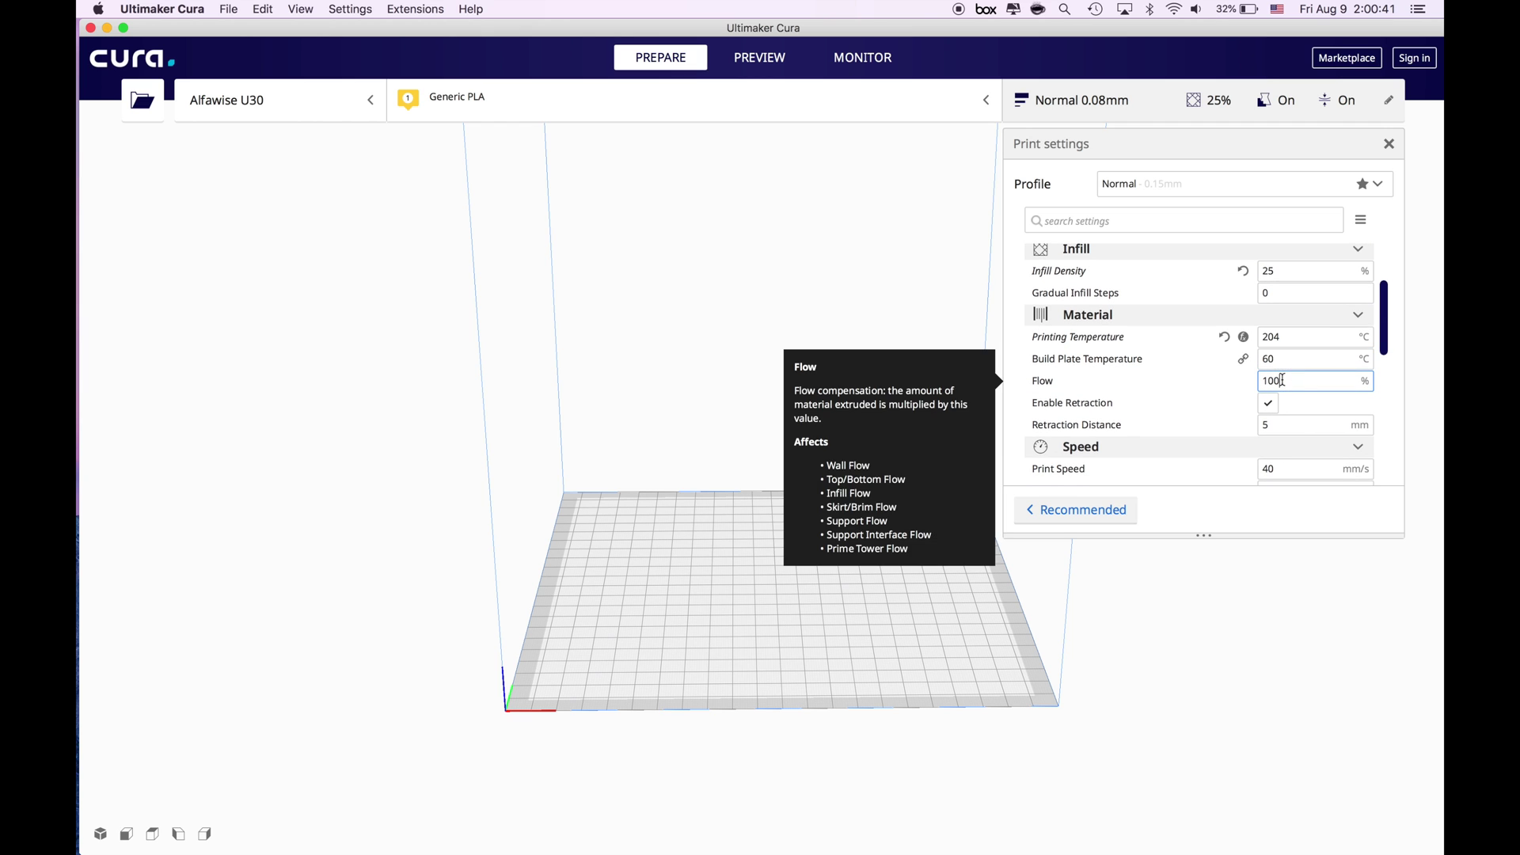
scroll(1283, 381, down, 1)
click(1280, 339)
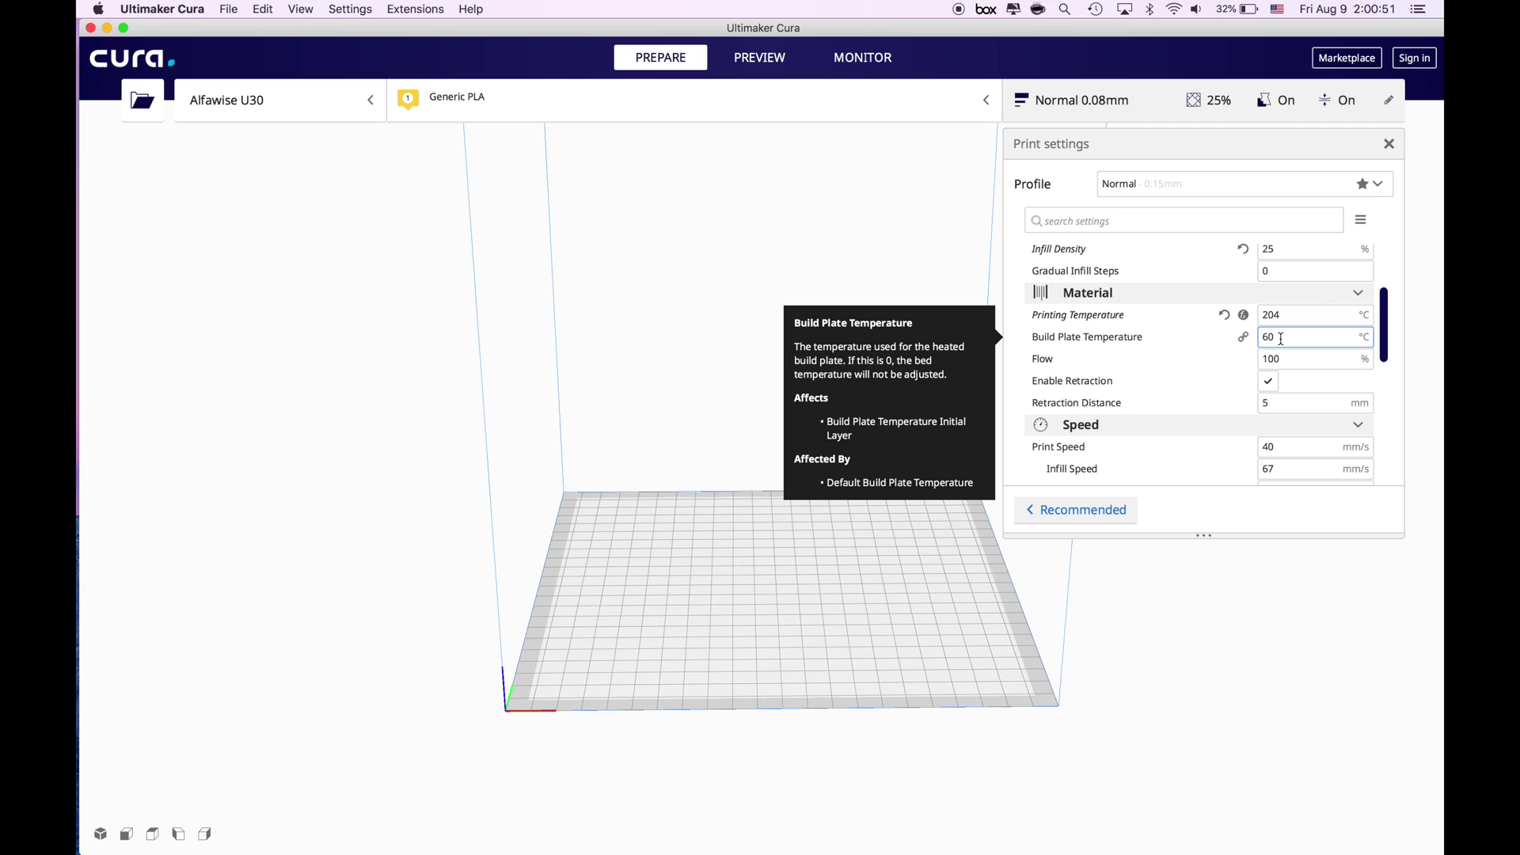
key(BackSpace)
text(5)
key(BackSpace)
text(0)
scroll(1284, 355, down, 1)
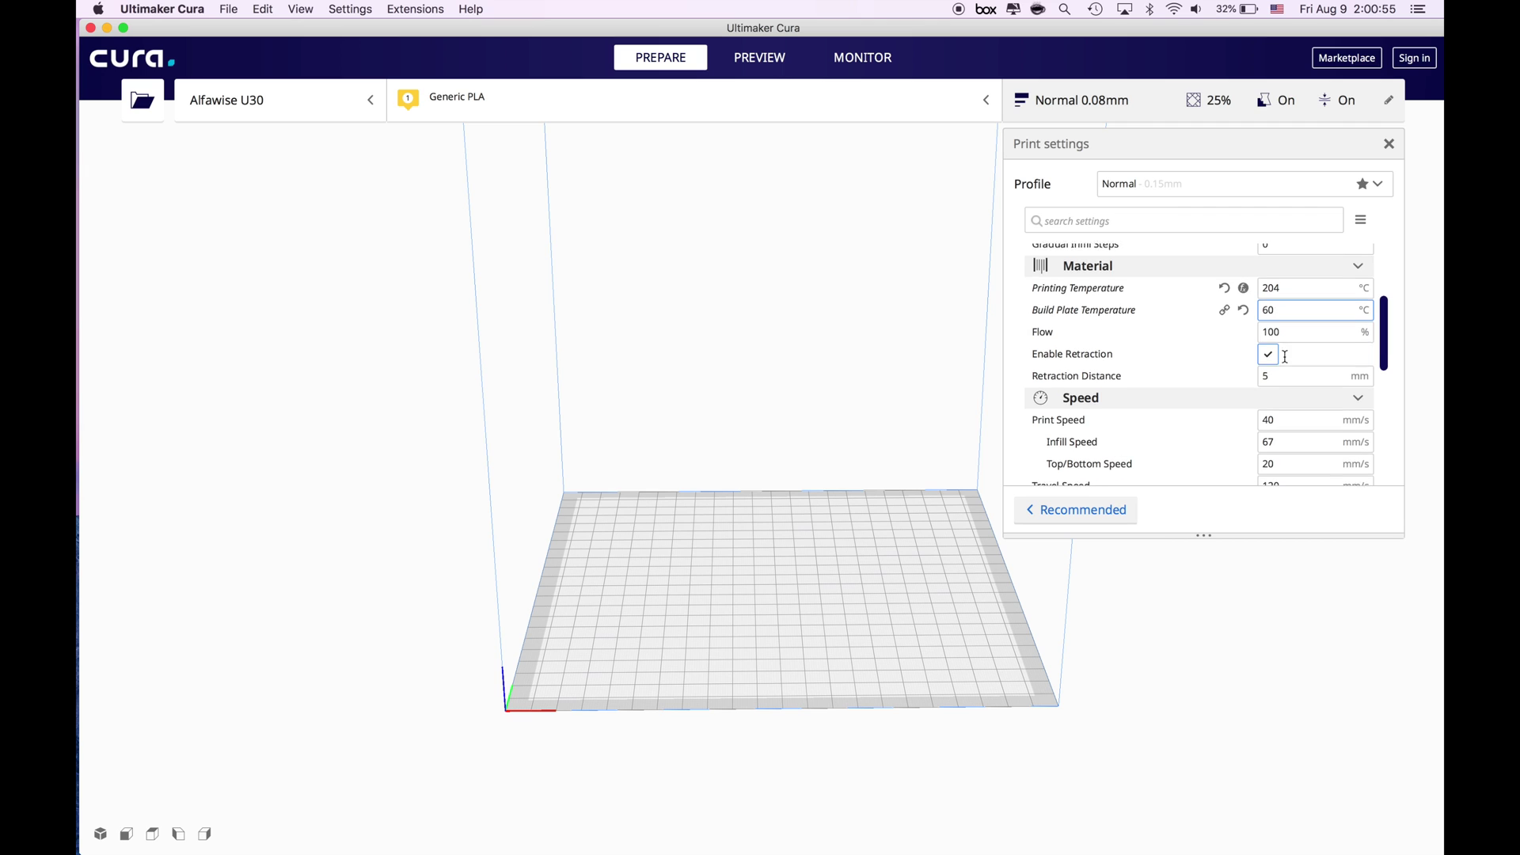
Check the retraction distance and set the print speed to 45 mm/s.
click(1286, 377)
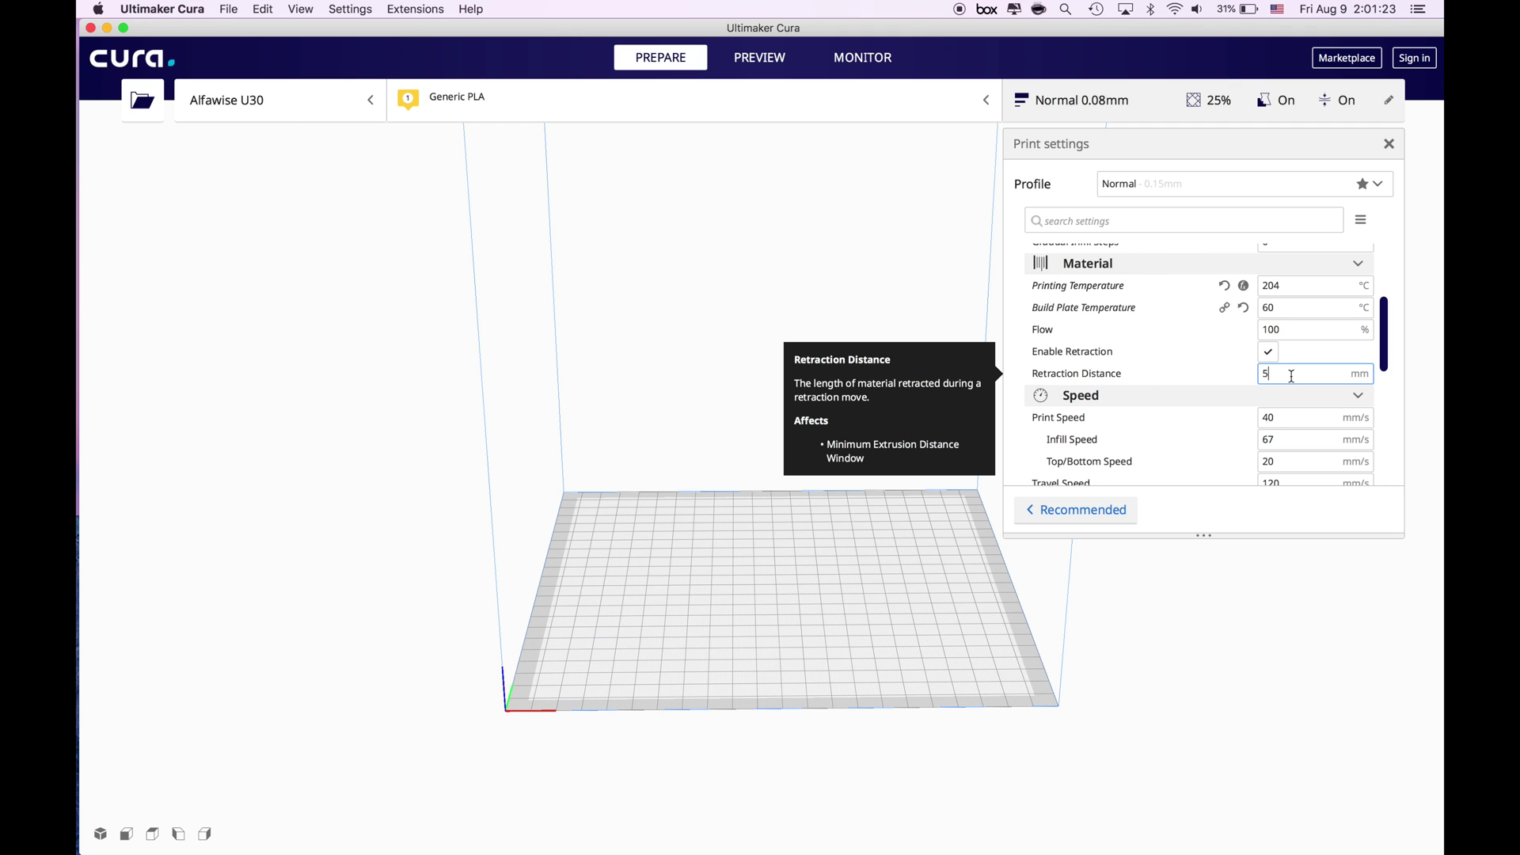
scroll(1292, 408, down, 3)
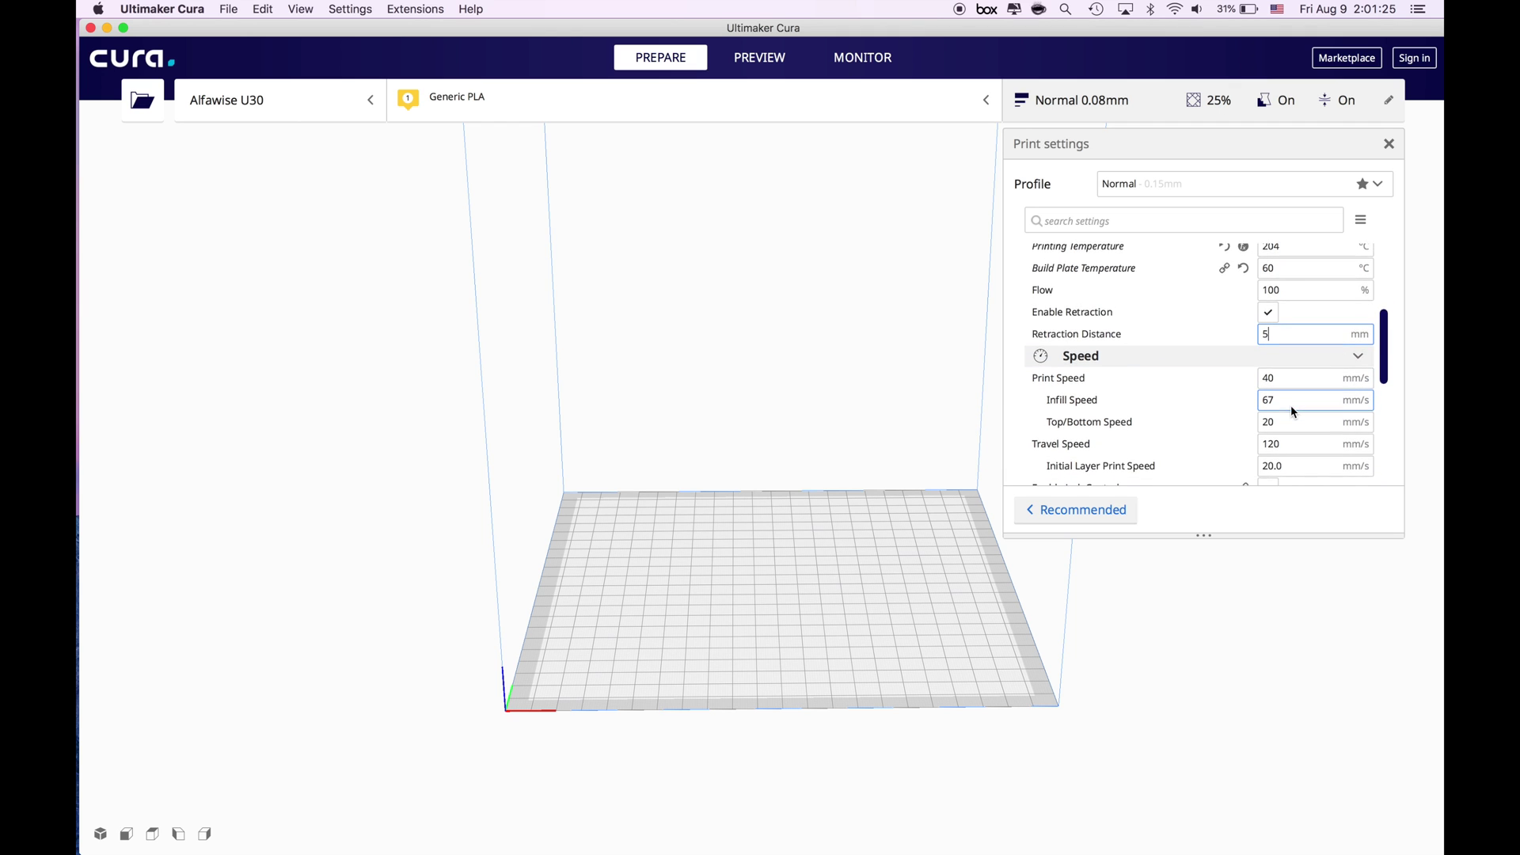
click(1296, 310)
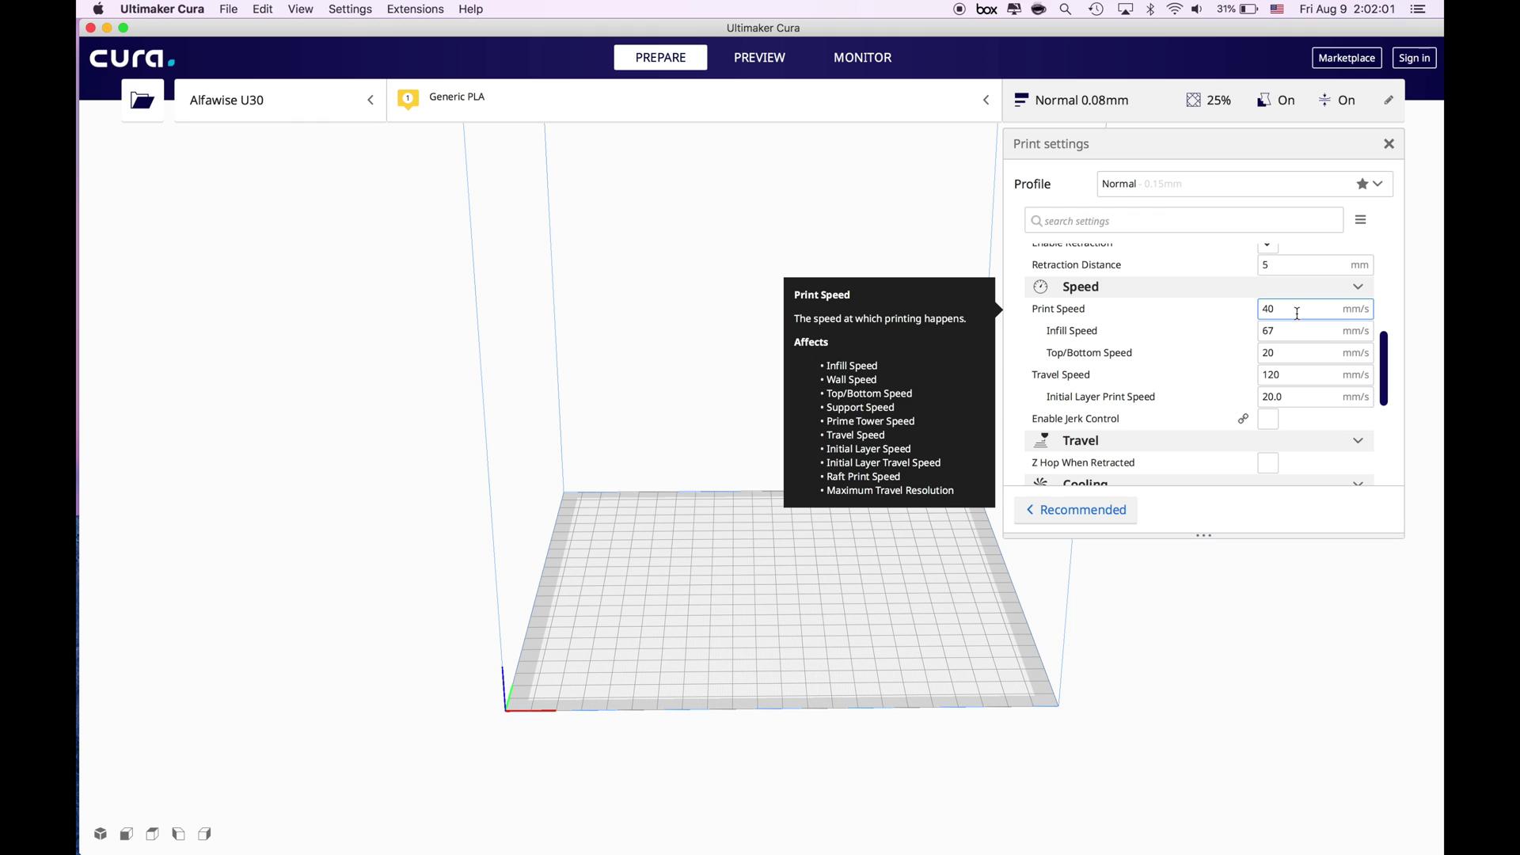
key(BackSpace)
text(5)
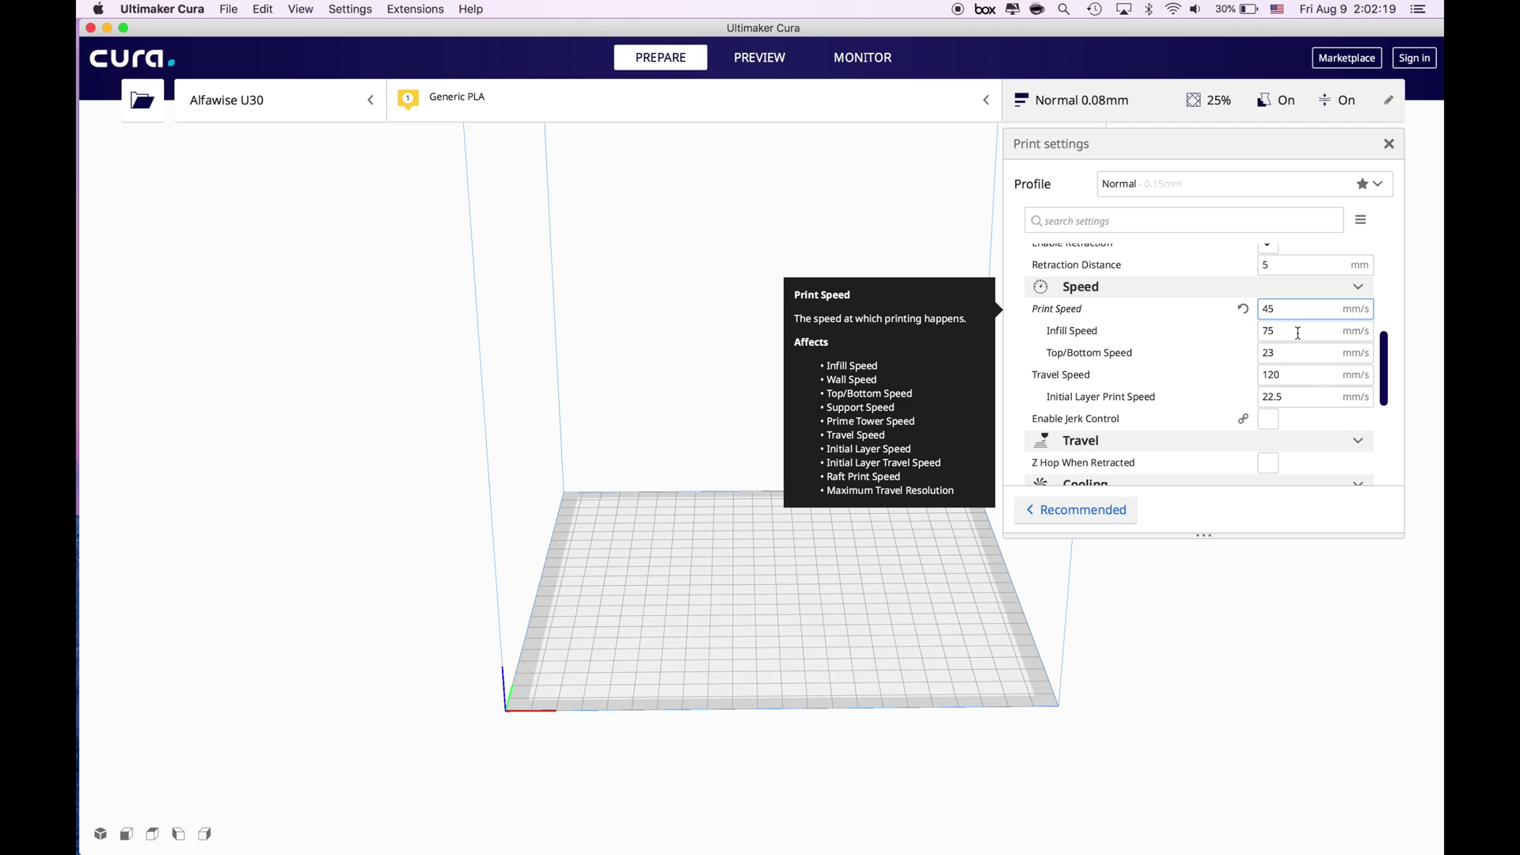
Set the travel speed to 80 mm/s, after trying 60 mm/s.
click(1302, 376)
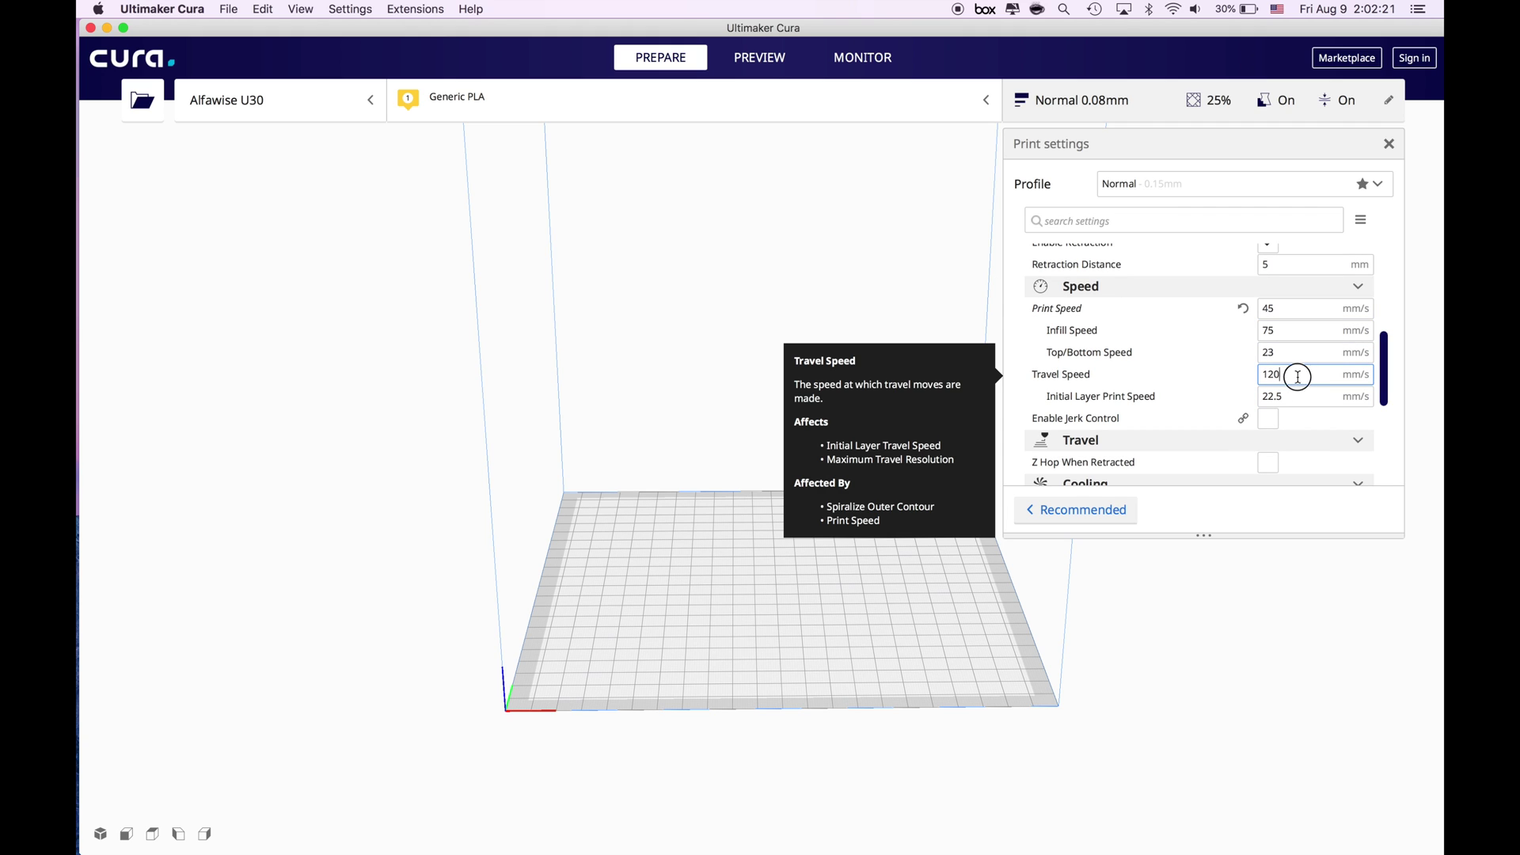
drag(1298, 376, 1243, 380)
text(60)
click(1283, 307)
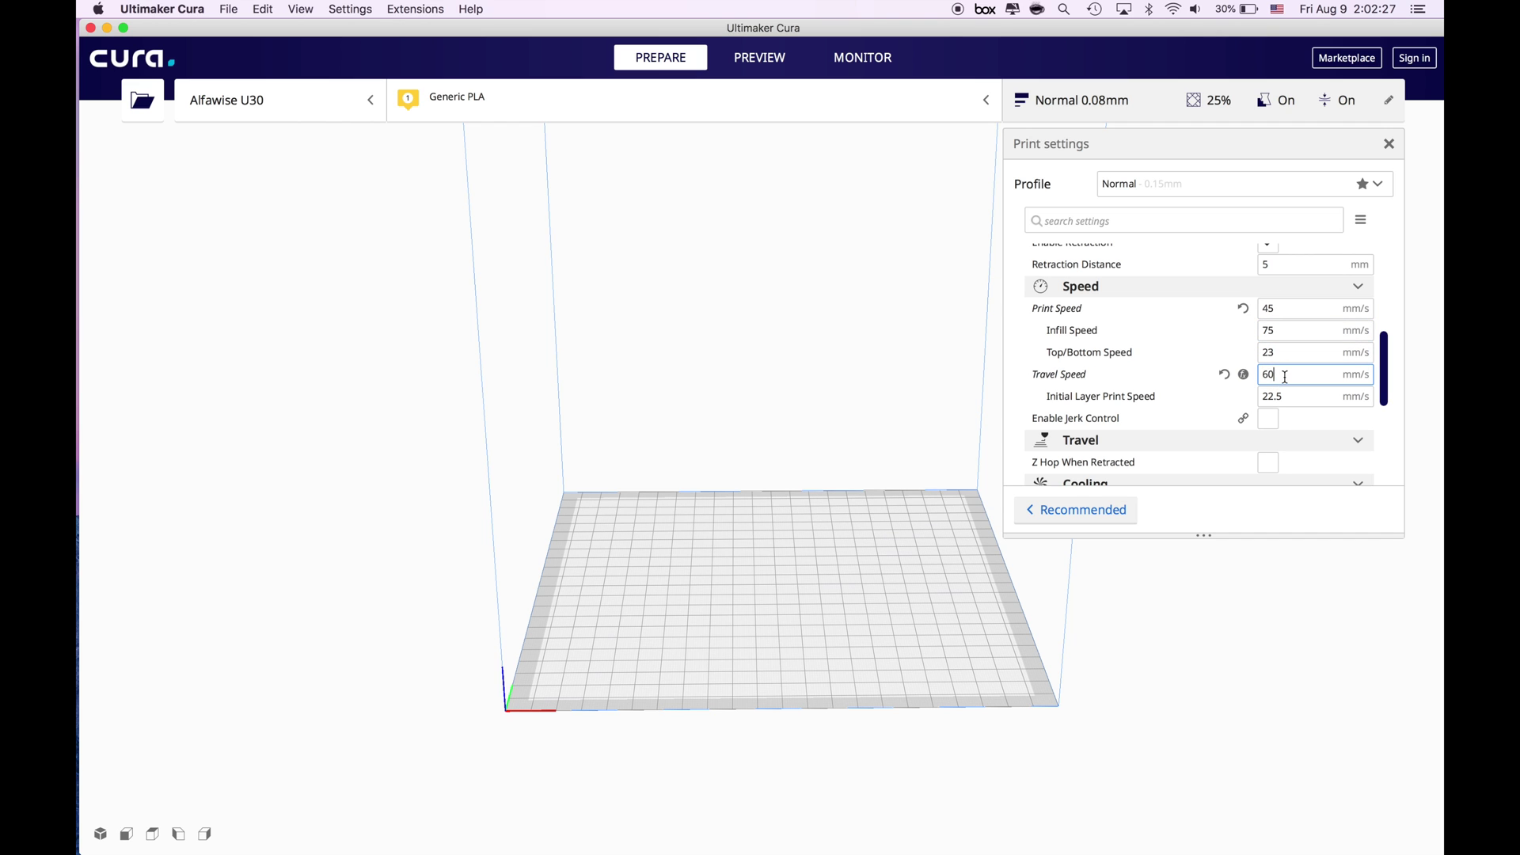
drag(1283, 377, 1239, 380)
text(80)
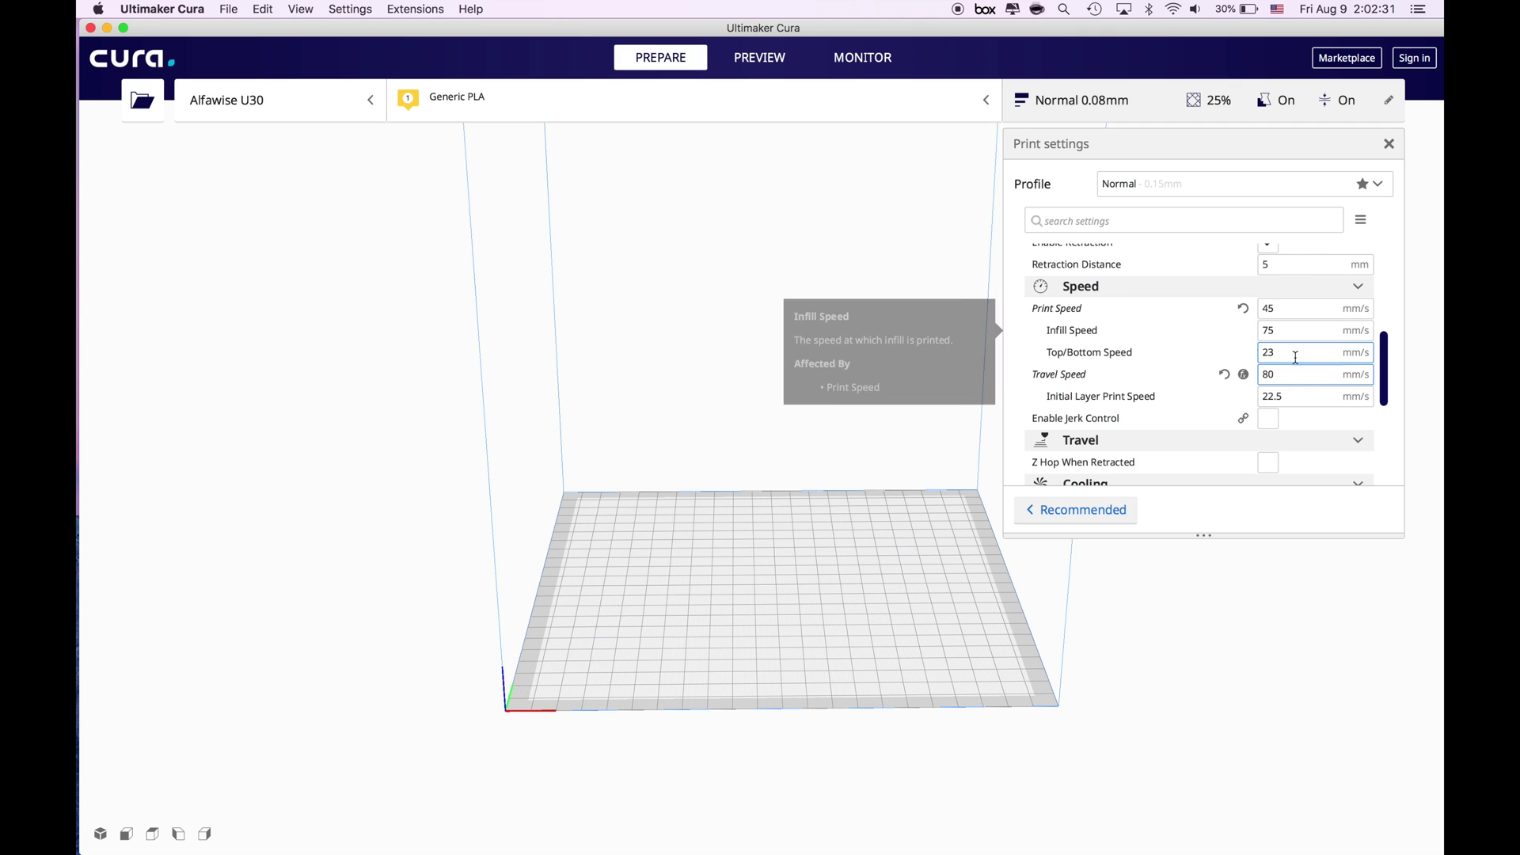
Look over the travel, cooling and support settings, and set the support overhang angle to 70°.
scroll(1290, 383, down, 4)
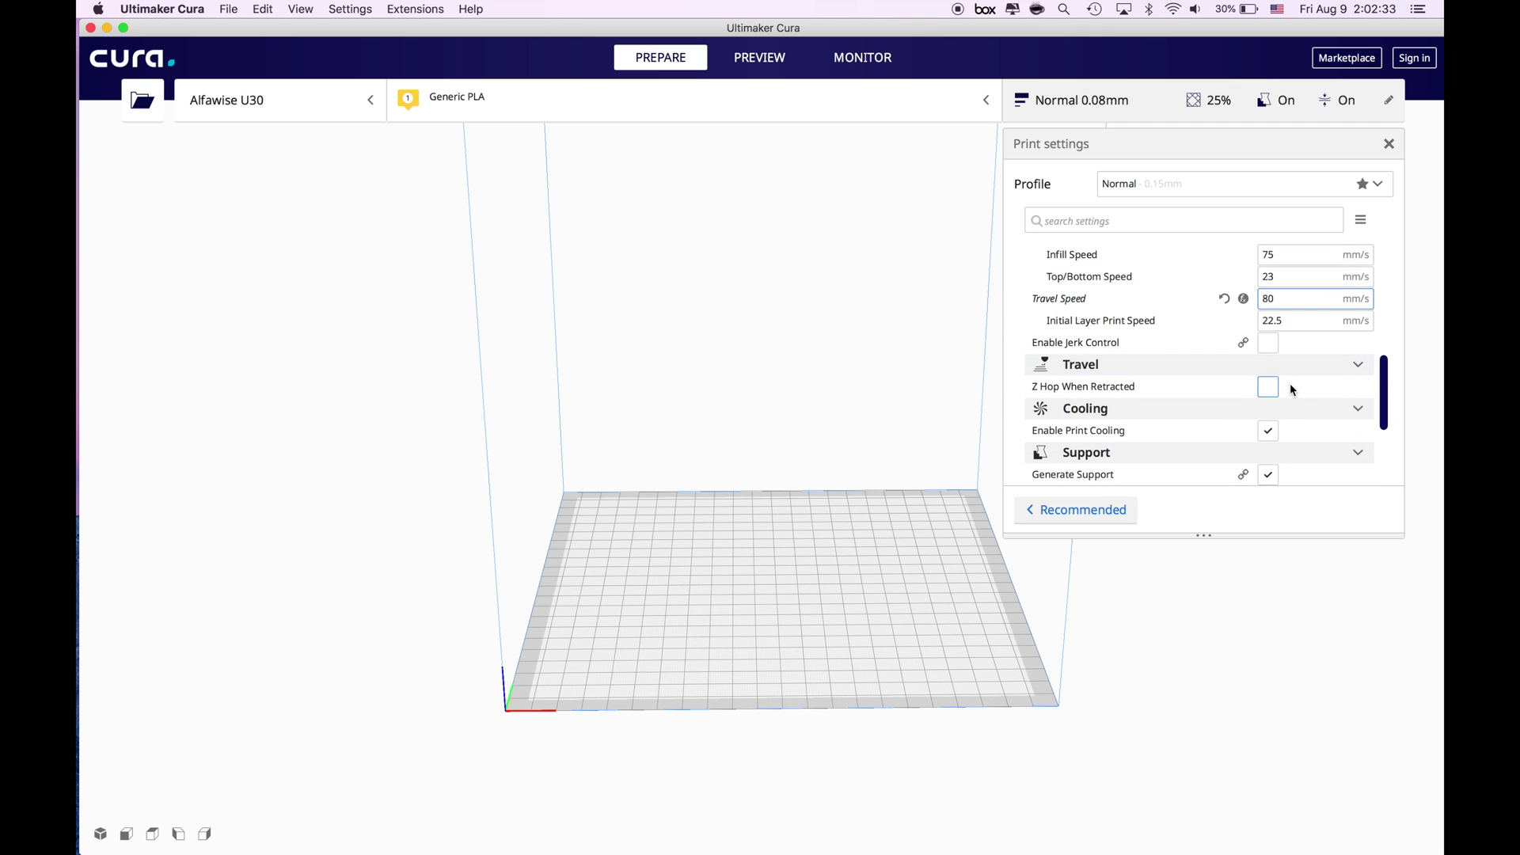
scroll(1128, 366, down, 1)
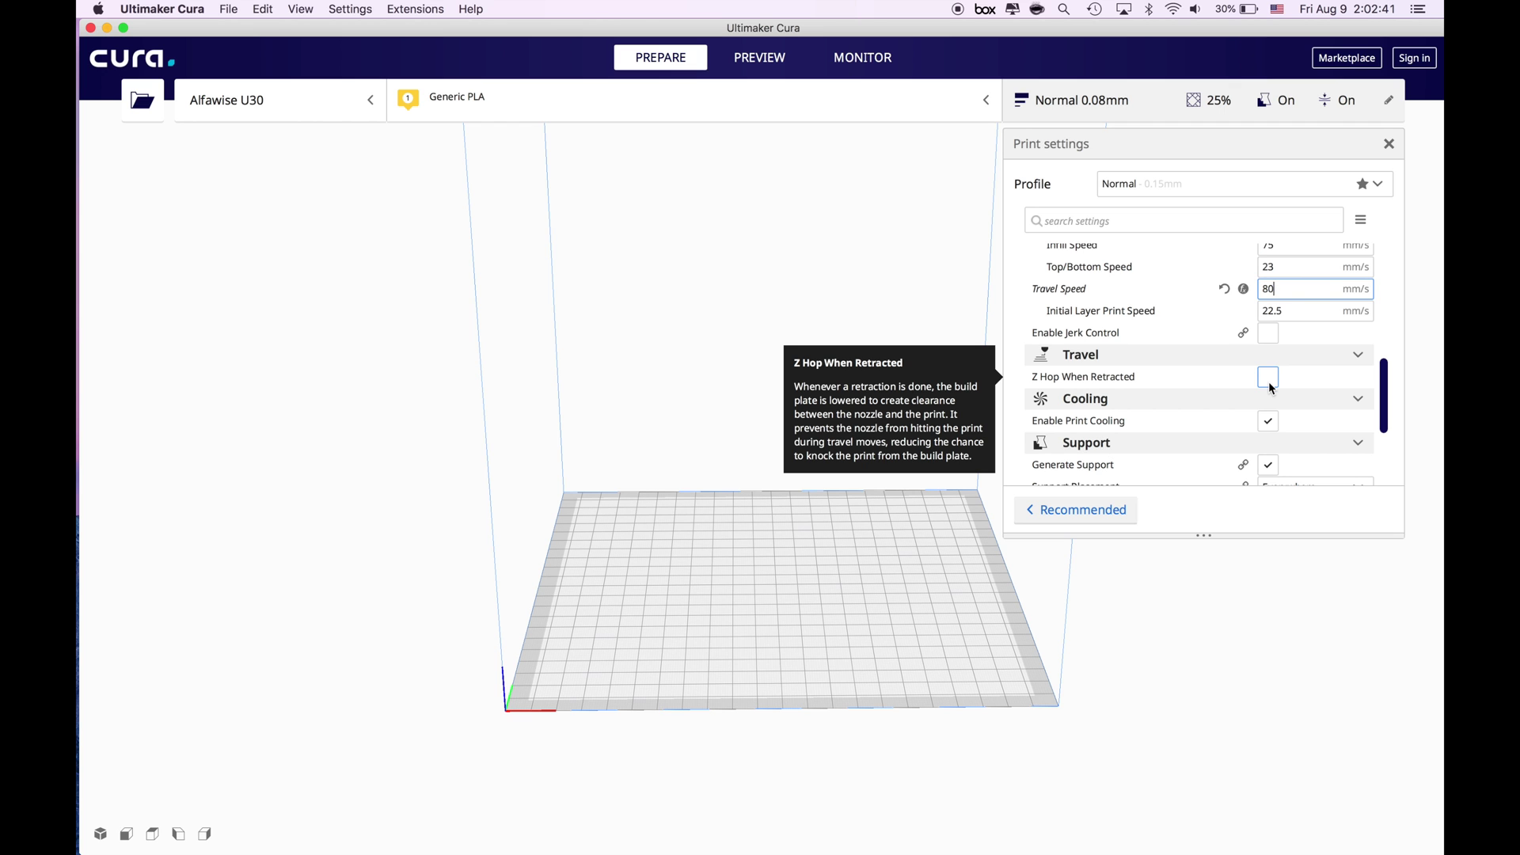
scroll(1269, 382, down, 1)
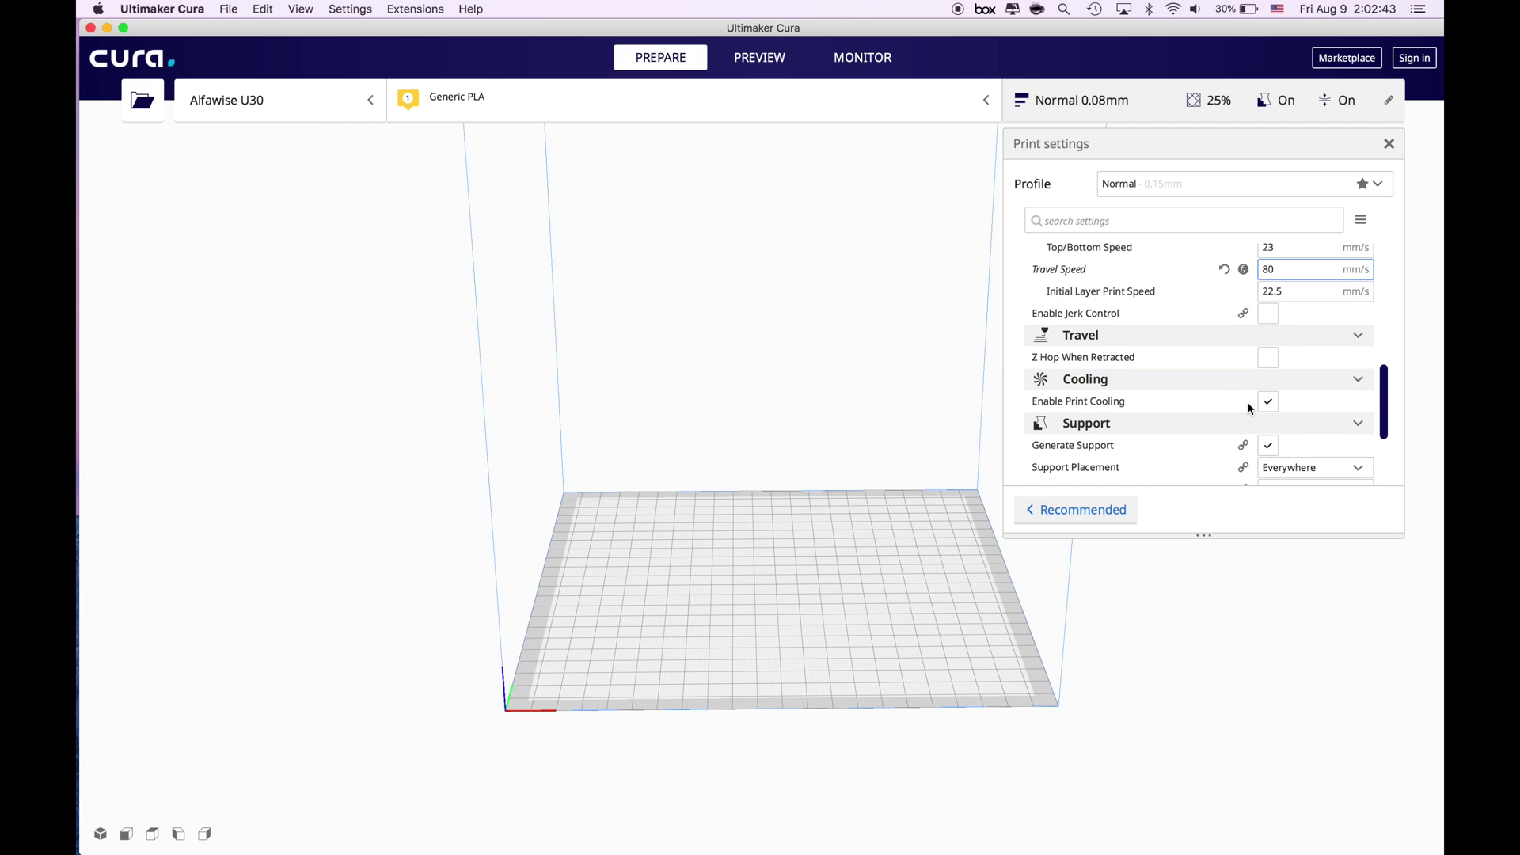
scroll(1249, 409, down, 5)
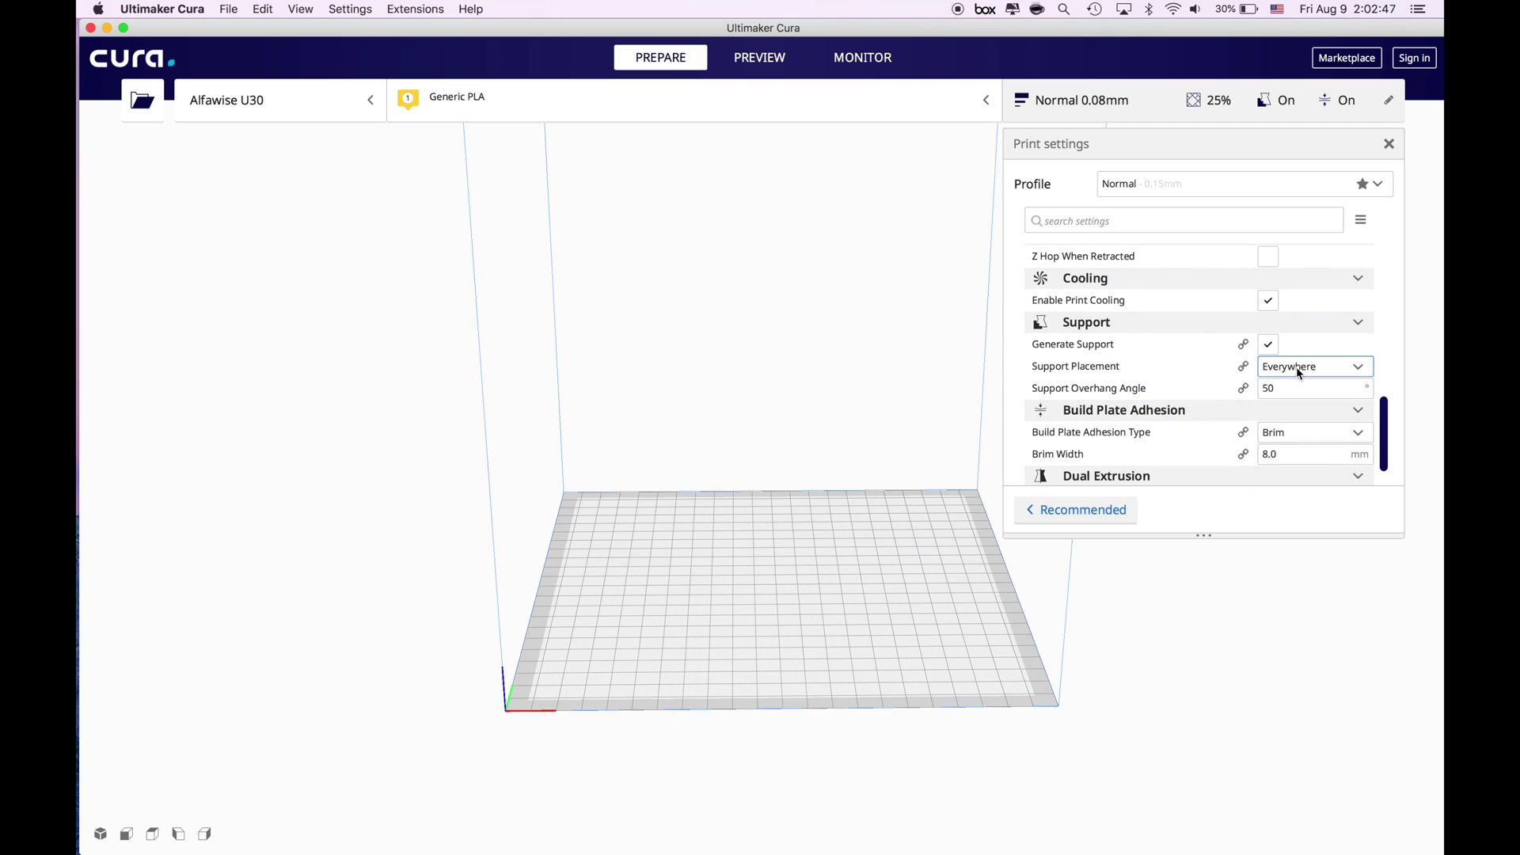
scroll(1298, 370, down, 1)
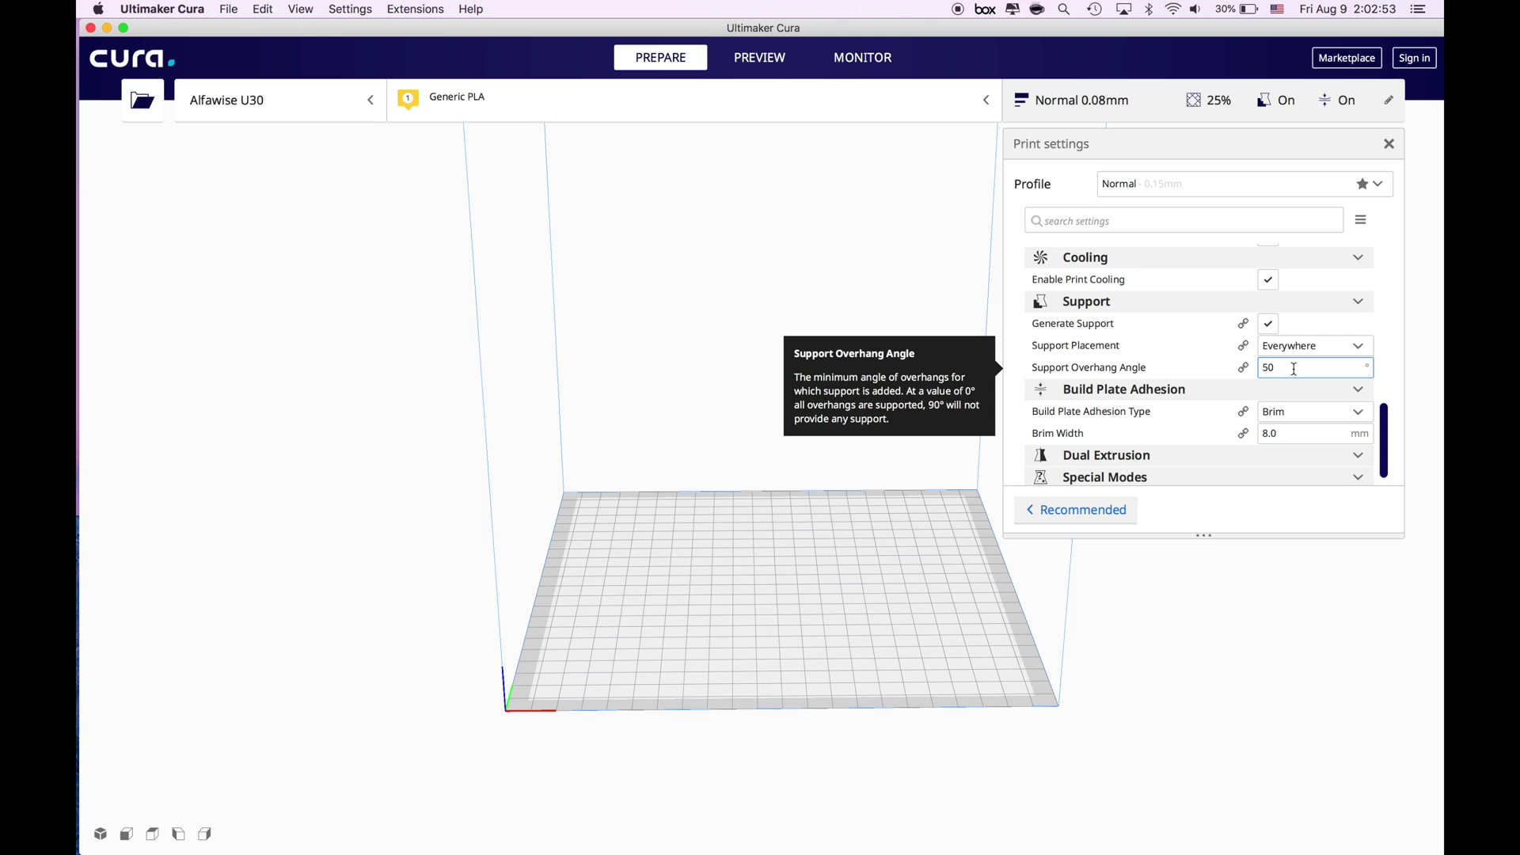
click(1294, 369)
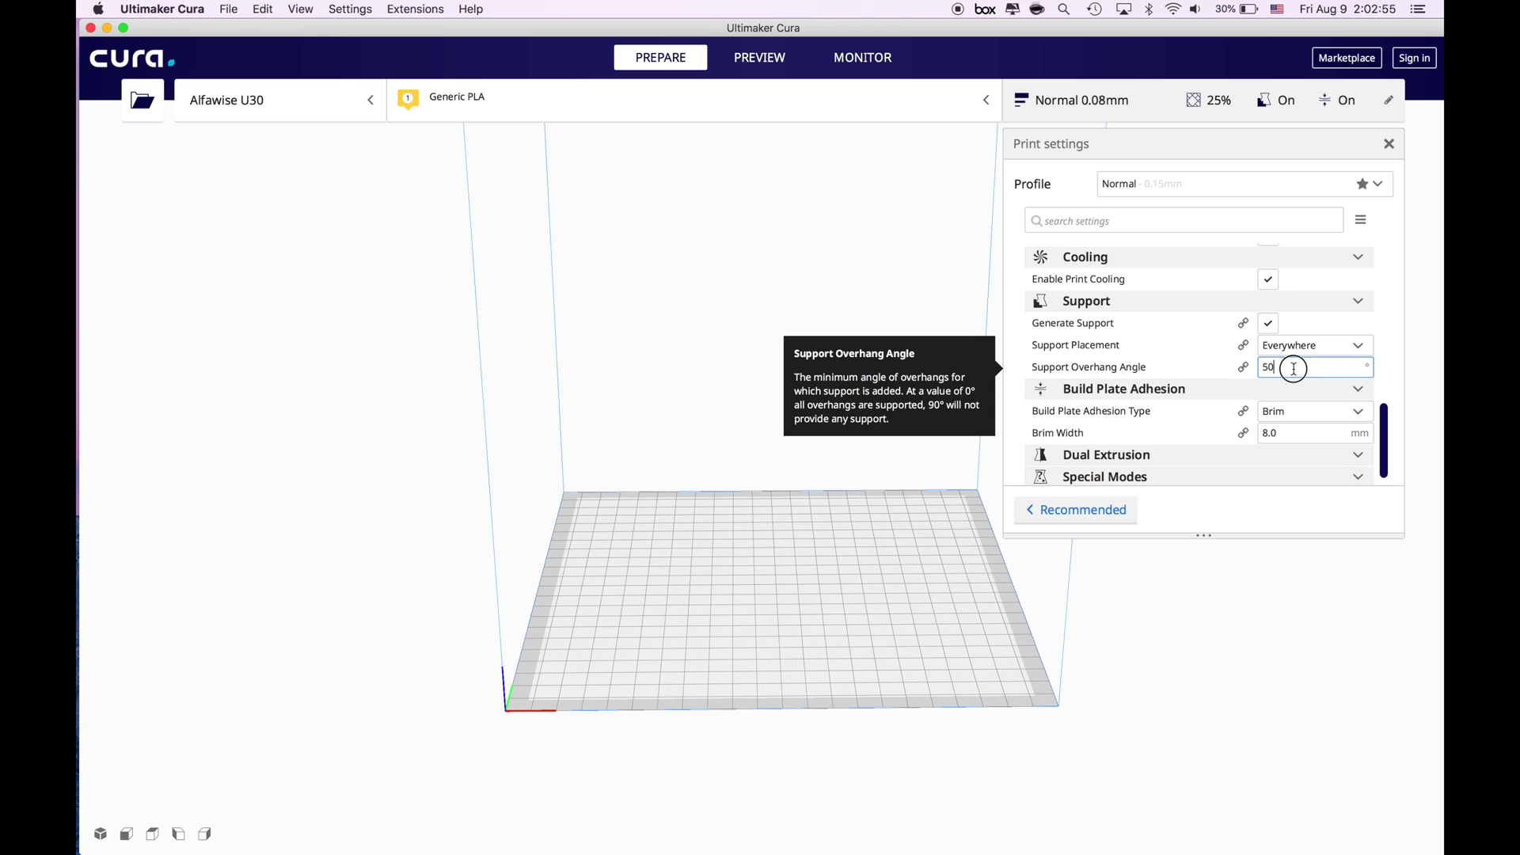
click(1287, 368)
key(BackSpace)
key(BackSpace)
text(70)
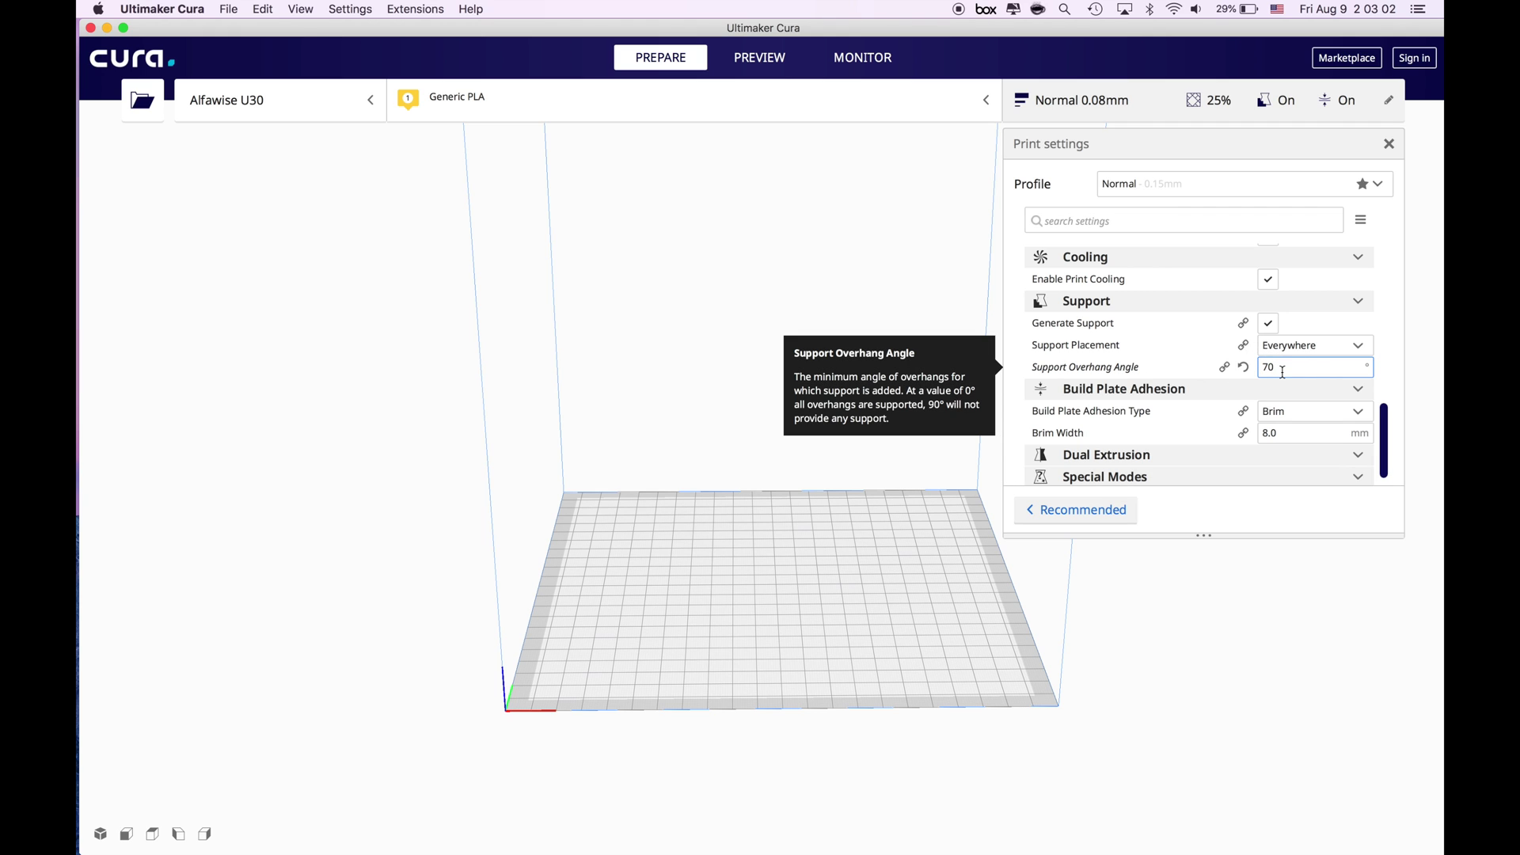
Change the build plate adhesion type to Raft and check its raft options.
scroll(1282, 371, down, 1)
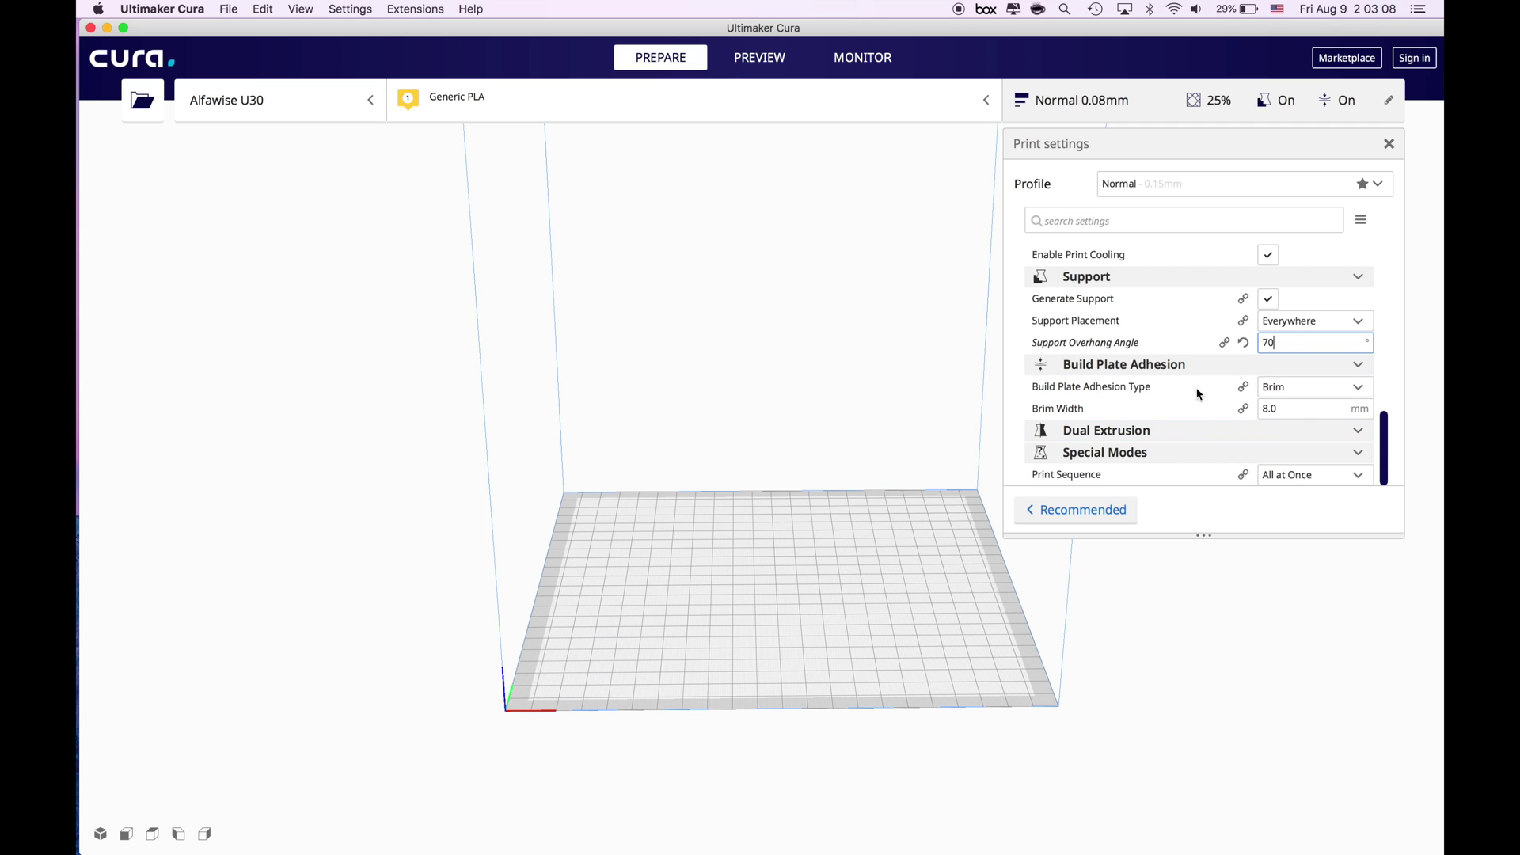
click(1300, 388)
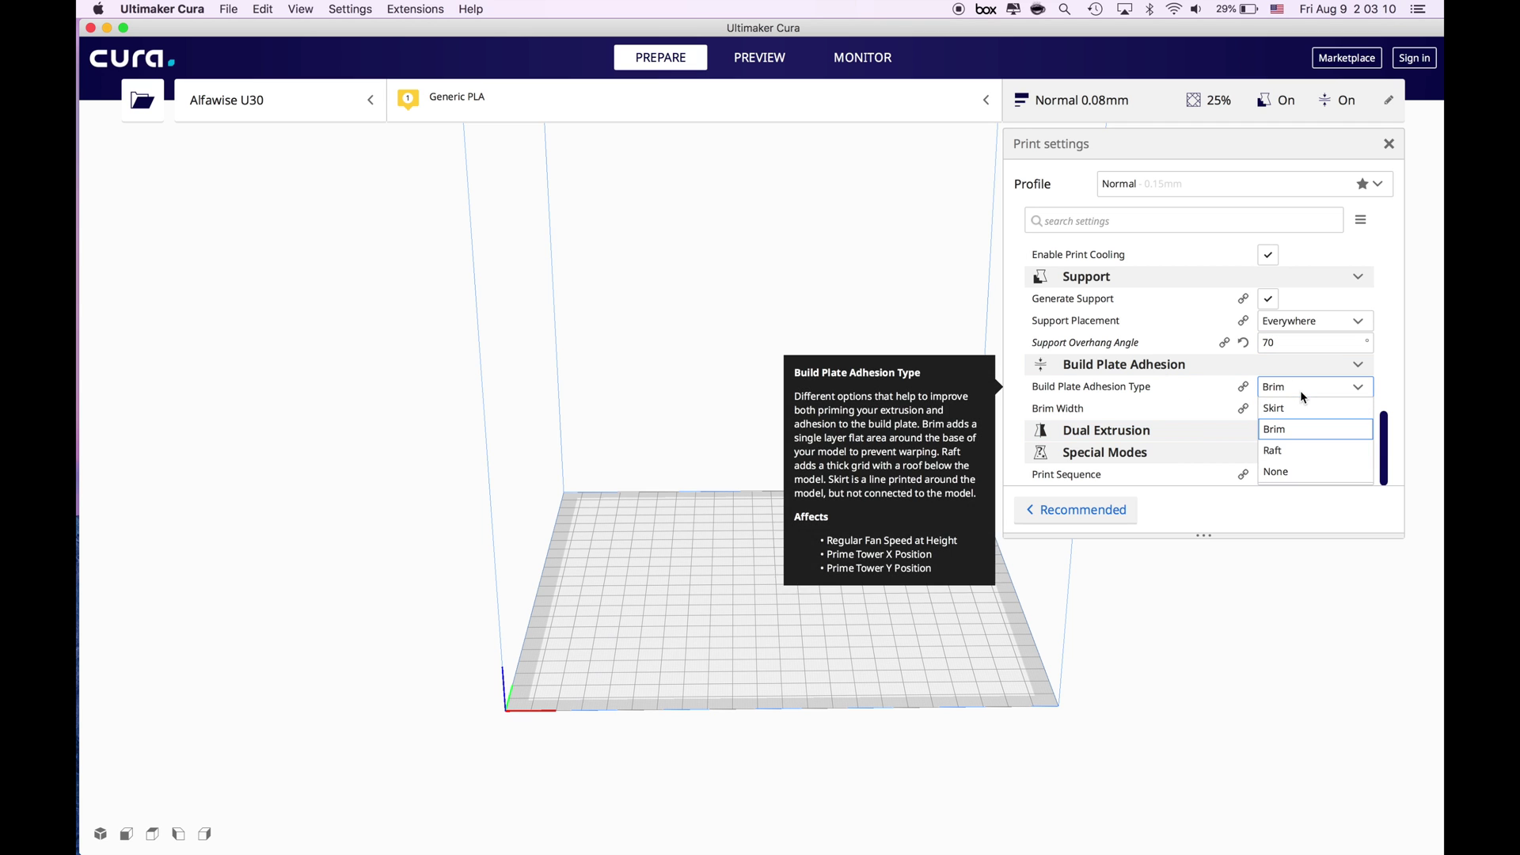
click(1280, 457)
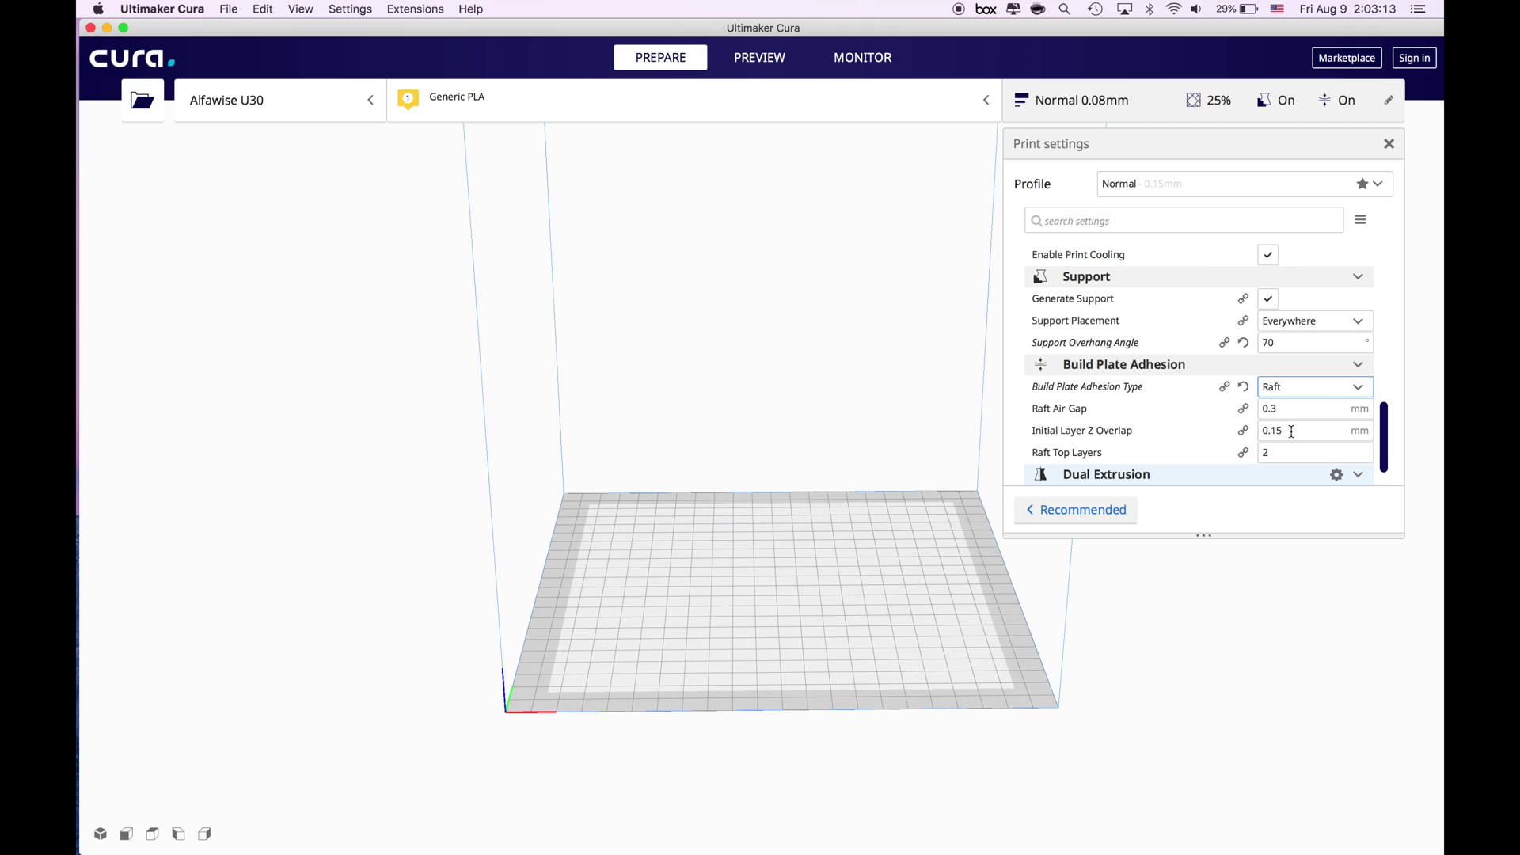
scroll(1293, 420, down, 1)
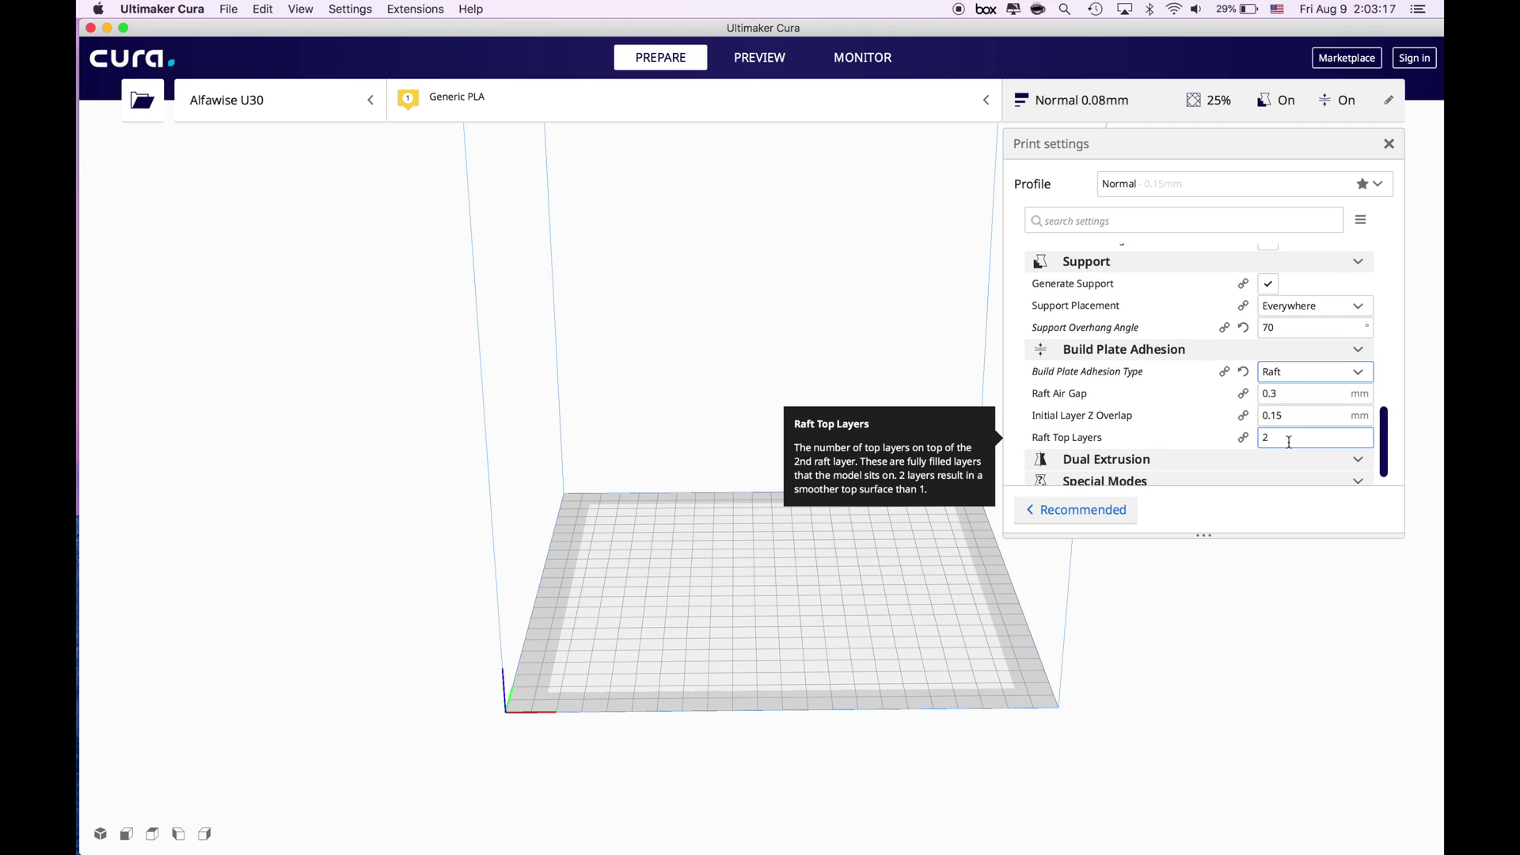
scroll(1289, 441, down, 1)
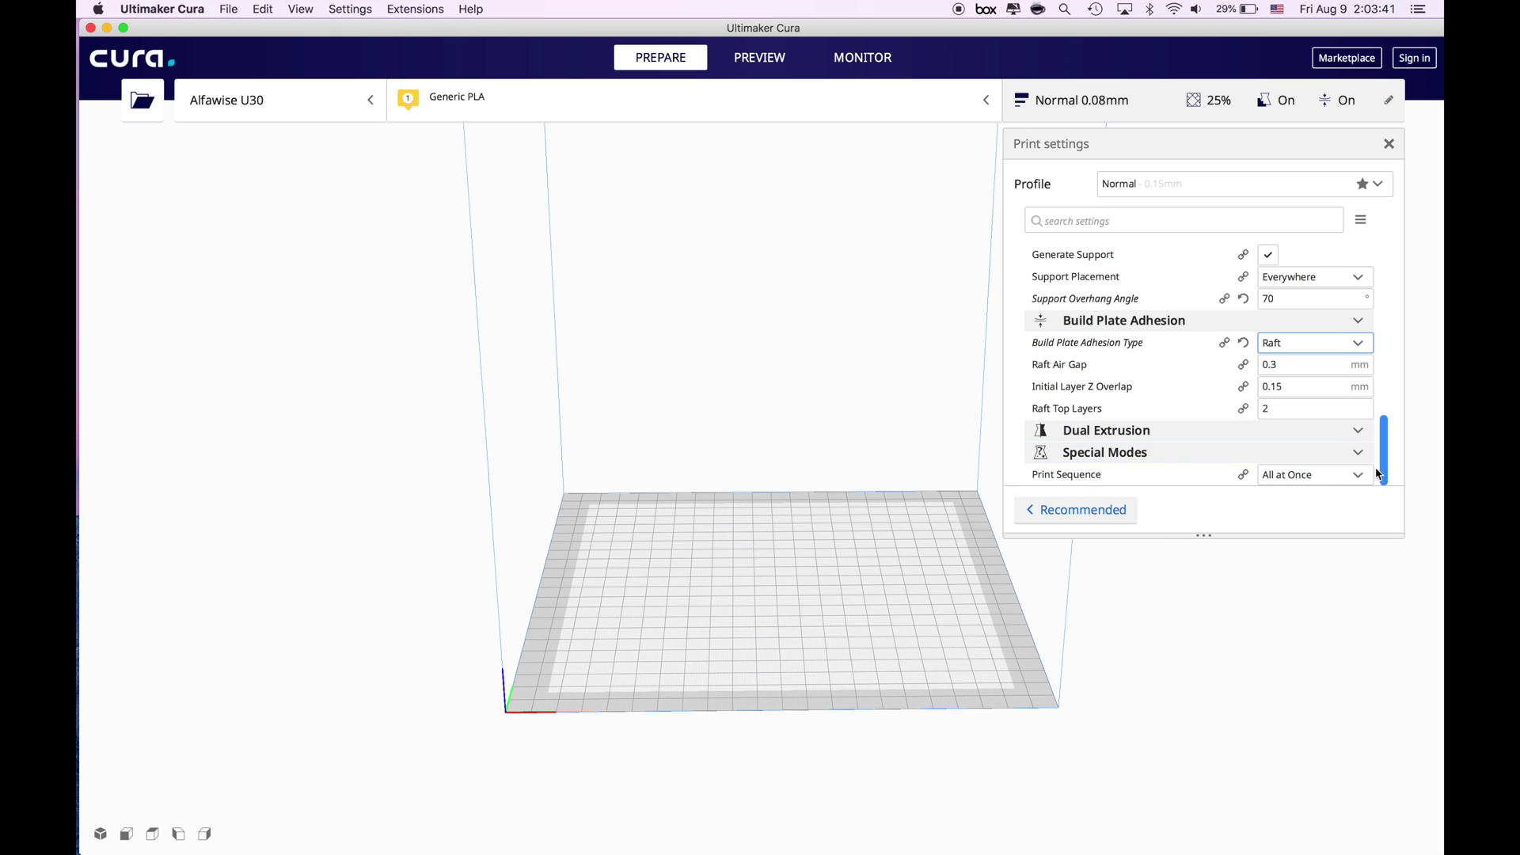
Check the print sequence choices and review the complete list of custom print settings.
click(1350, 476)
click(1349, 472)
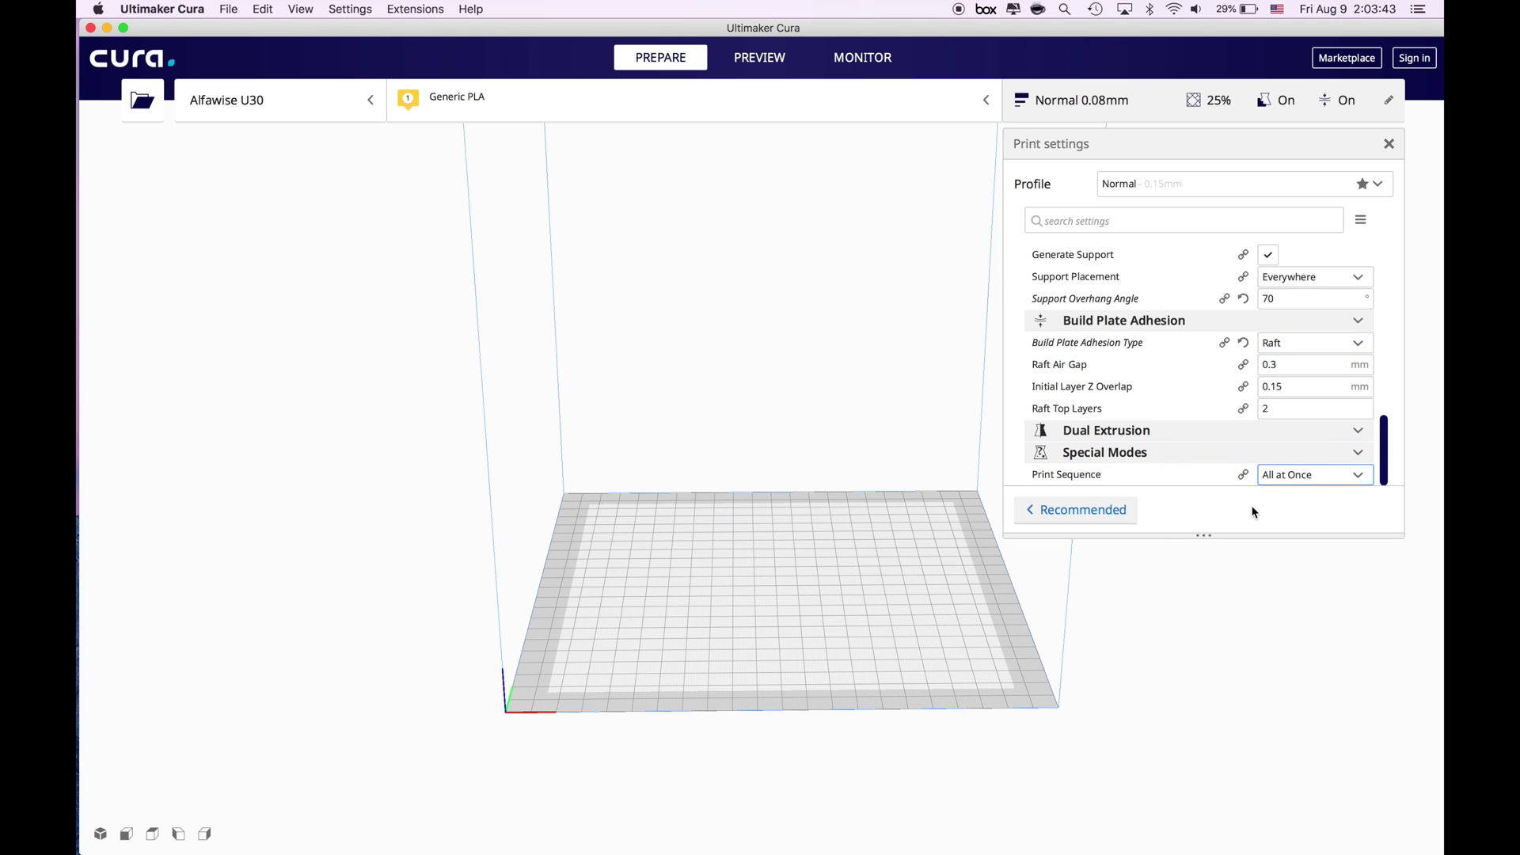
scroll(1253, 512, up, 3)
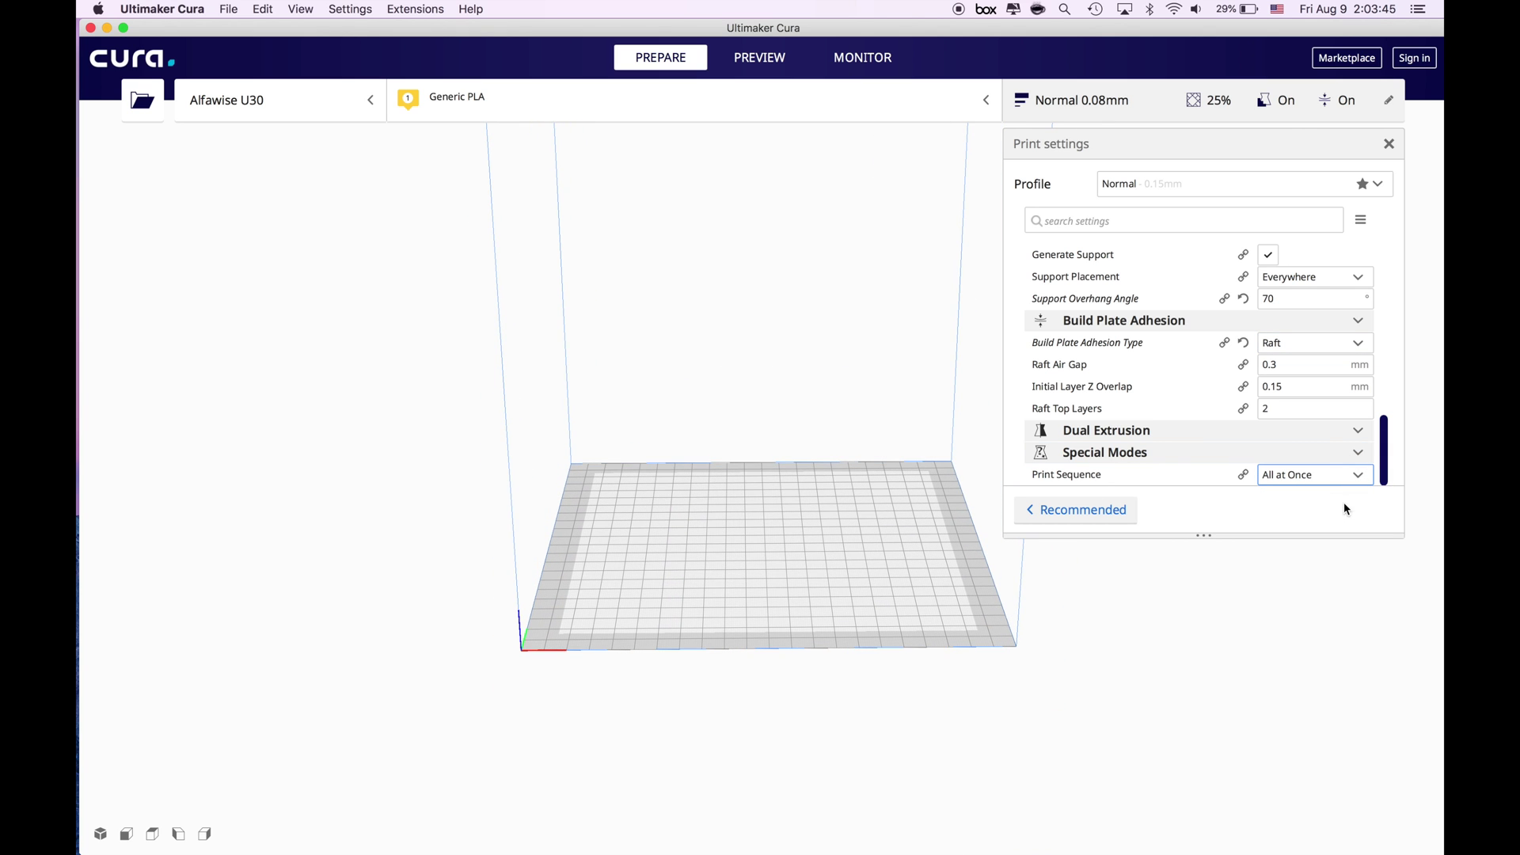
scroll(1336, 509, up, 3)
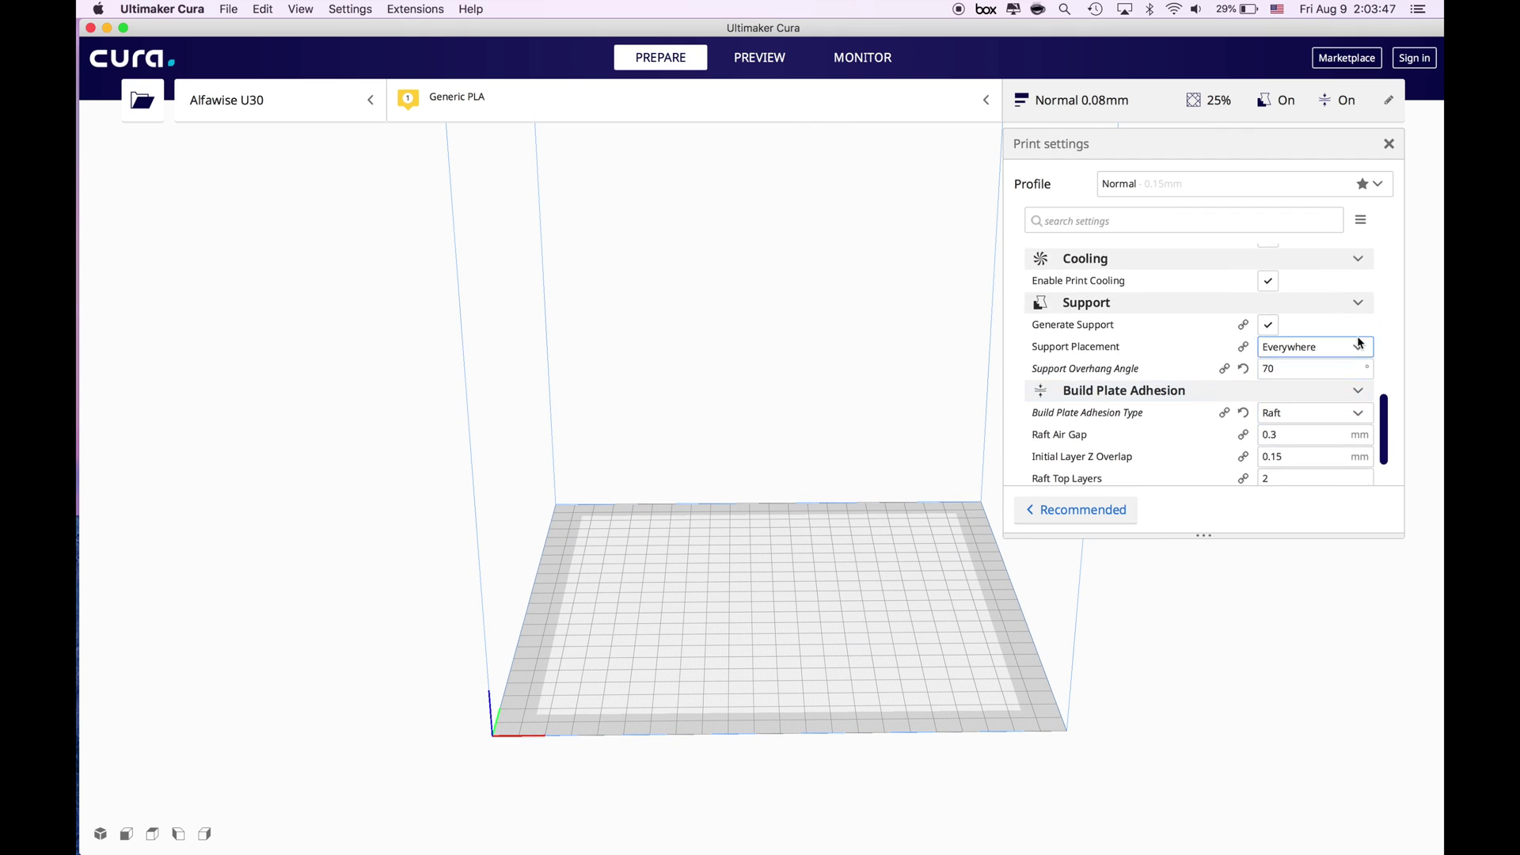
scroll(1356, 340, up, 10)
scroll(1356, 341, down, 12)
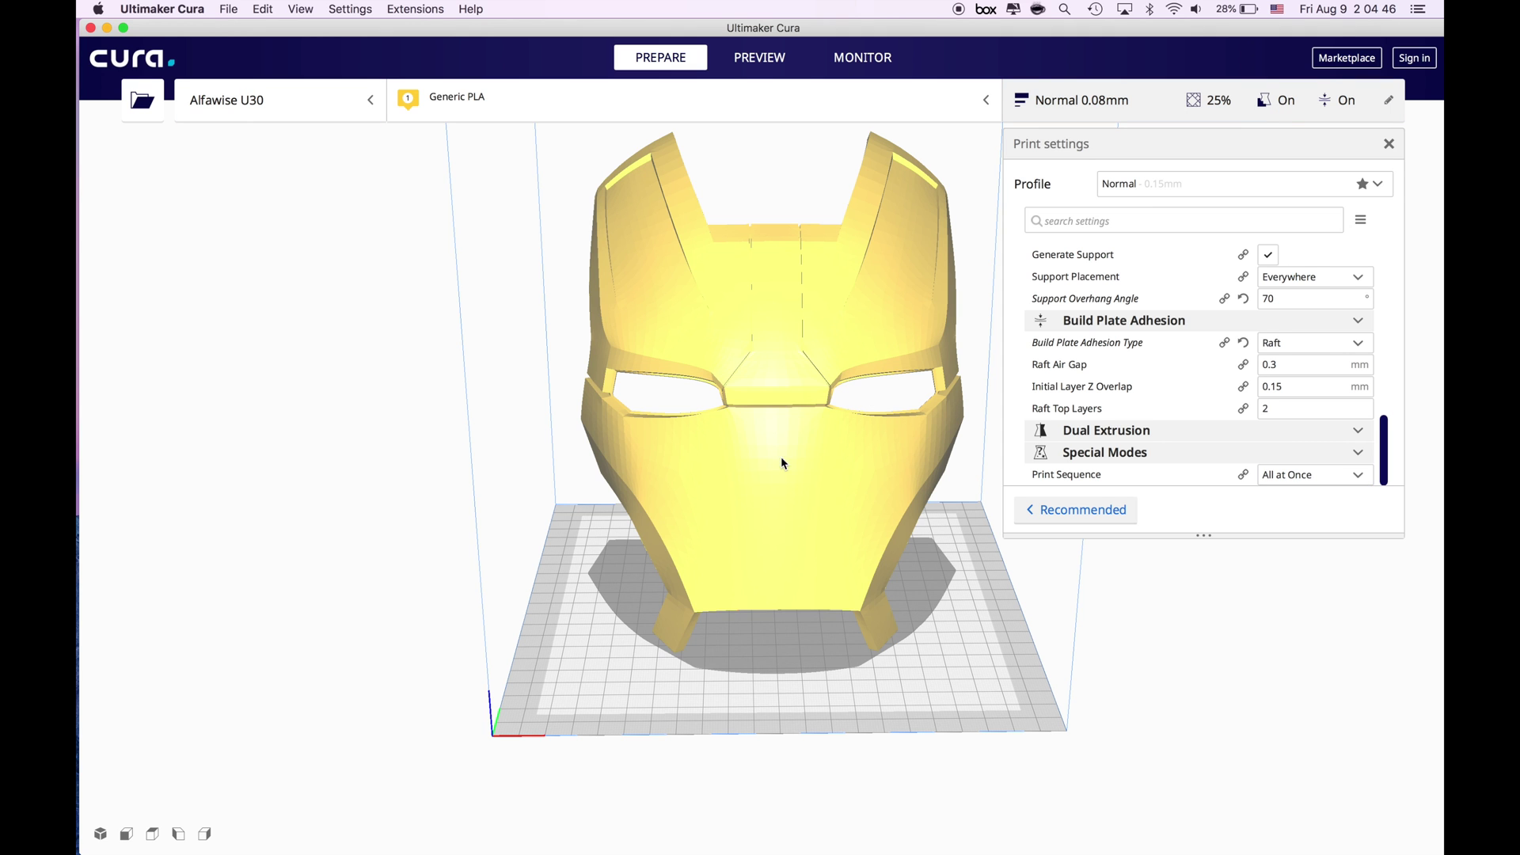
Examine the mask model on the build plate from the front, the side and below.
right_drag(919, 592, 877, 575)
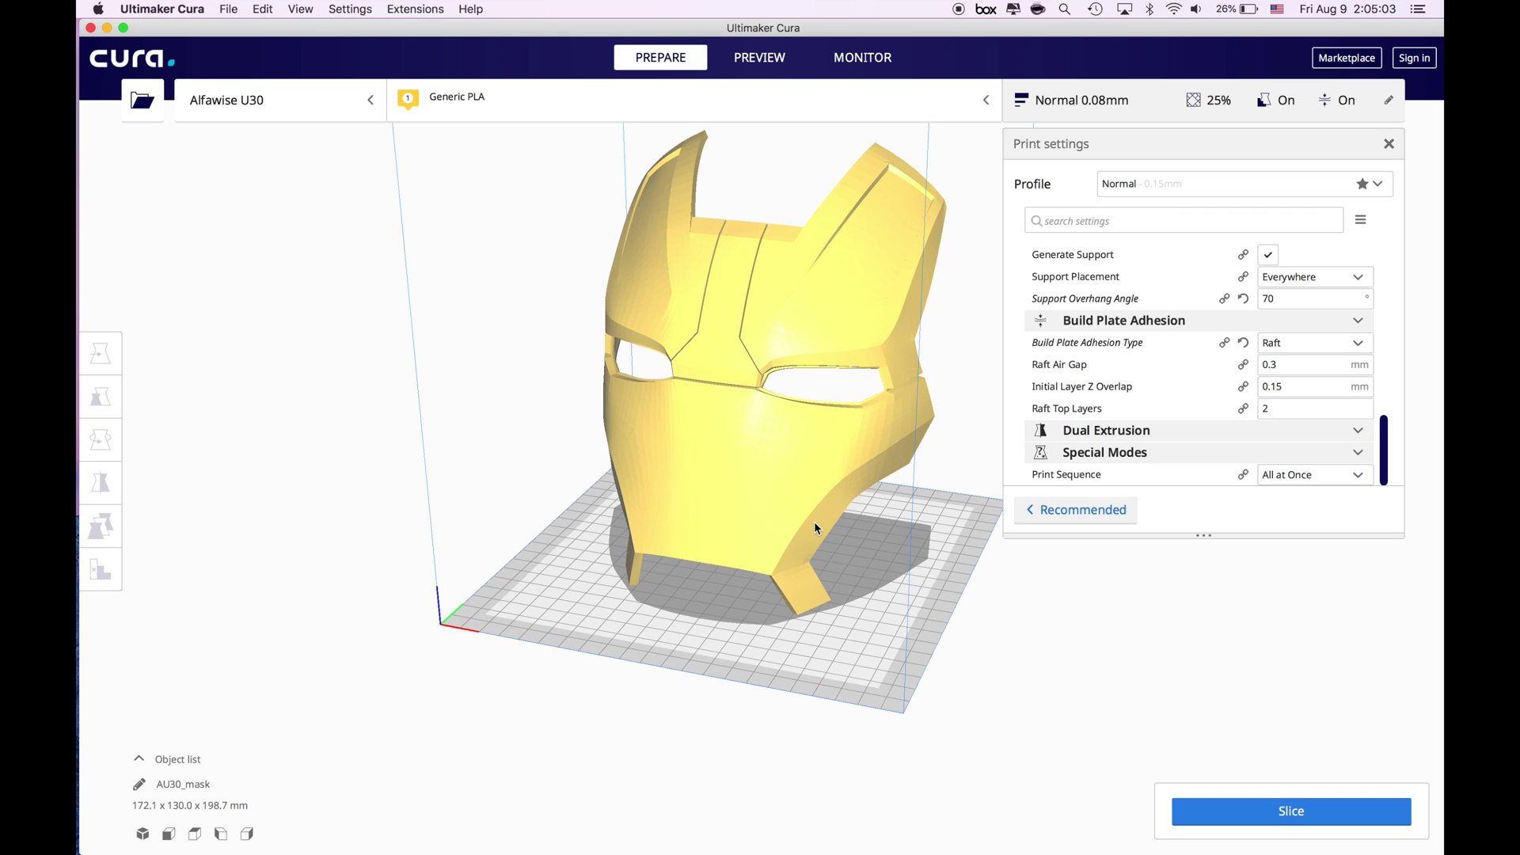
right_drag(666, 595, 744, 578)
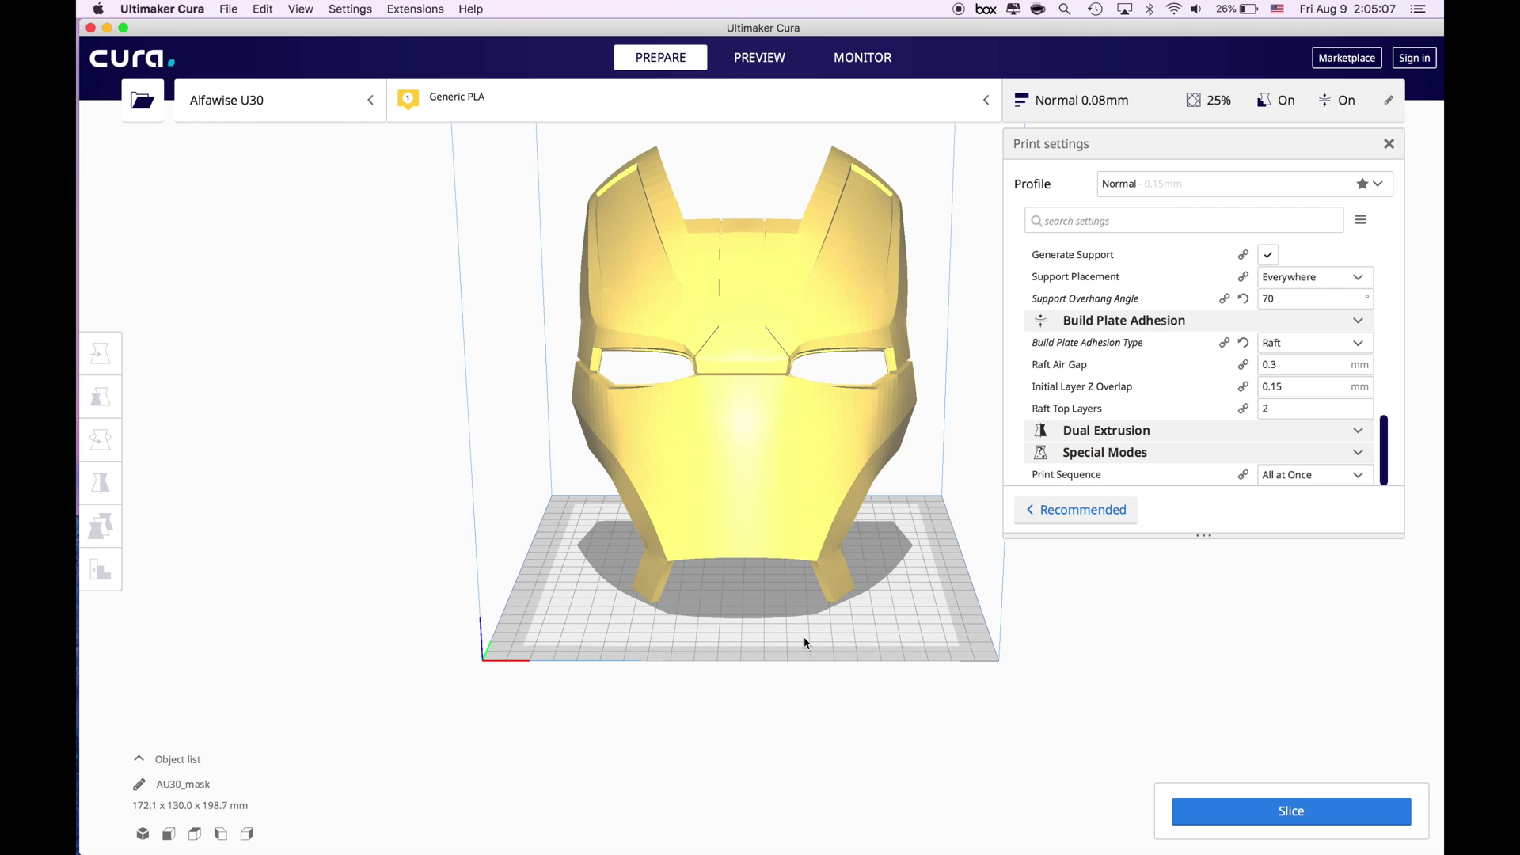
right_drag(949, 610, 784, 543)
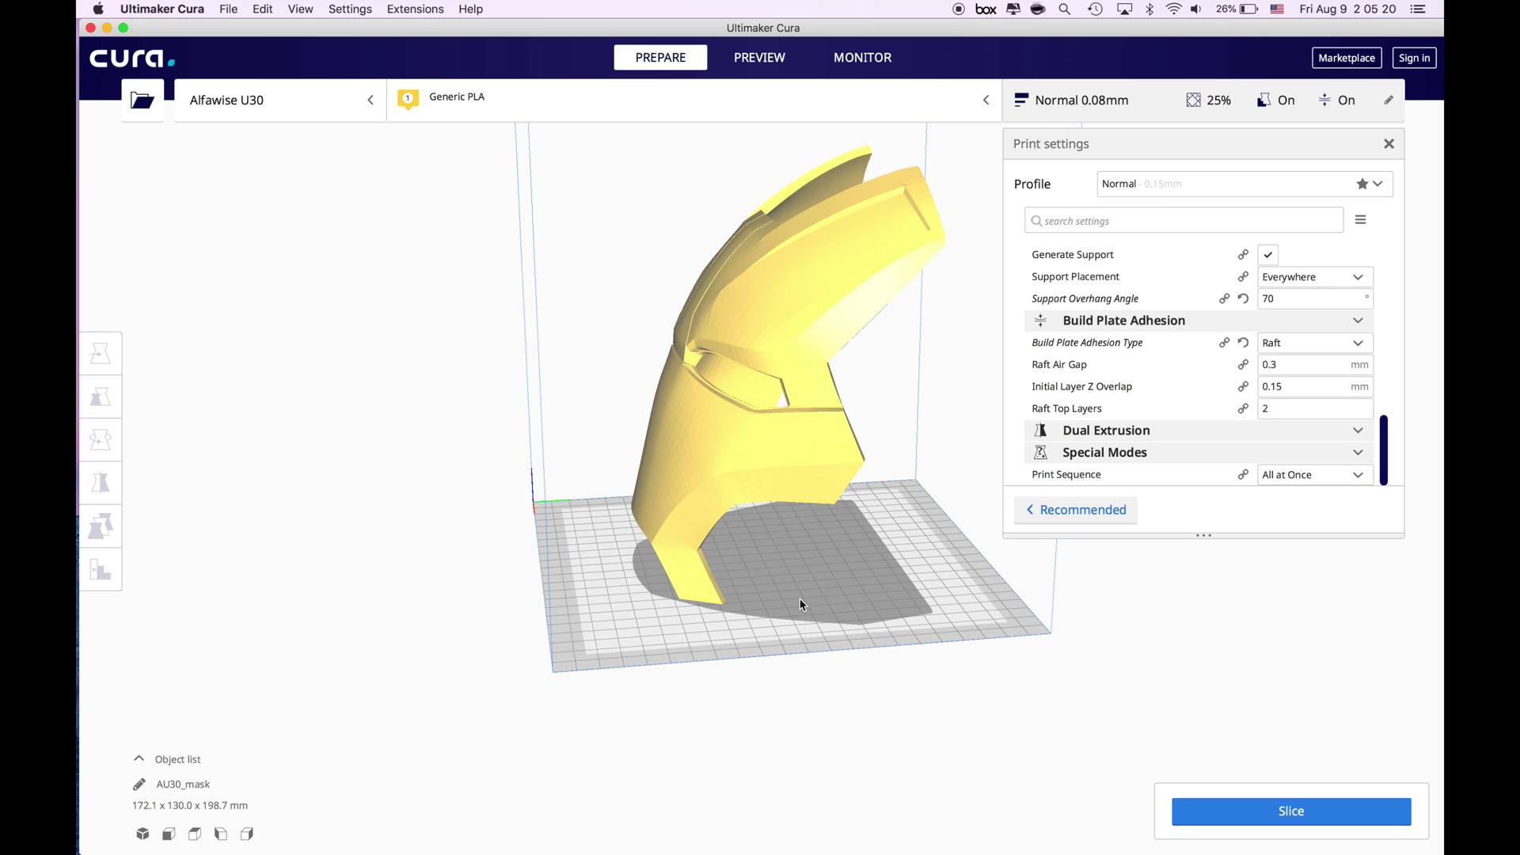
right_drag(805, 623, 952, 554)
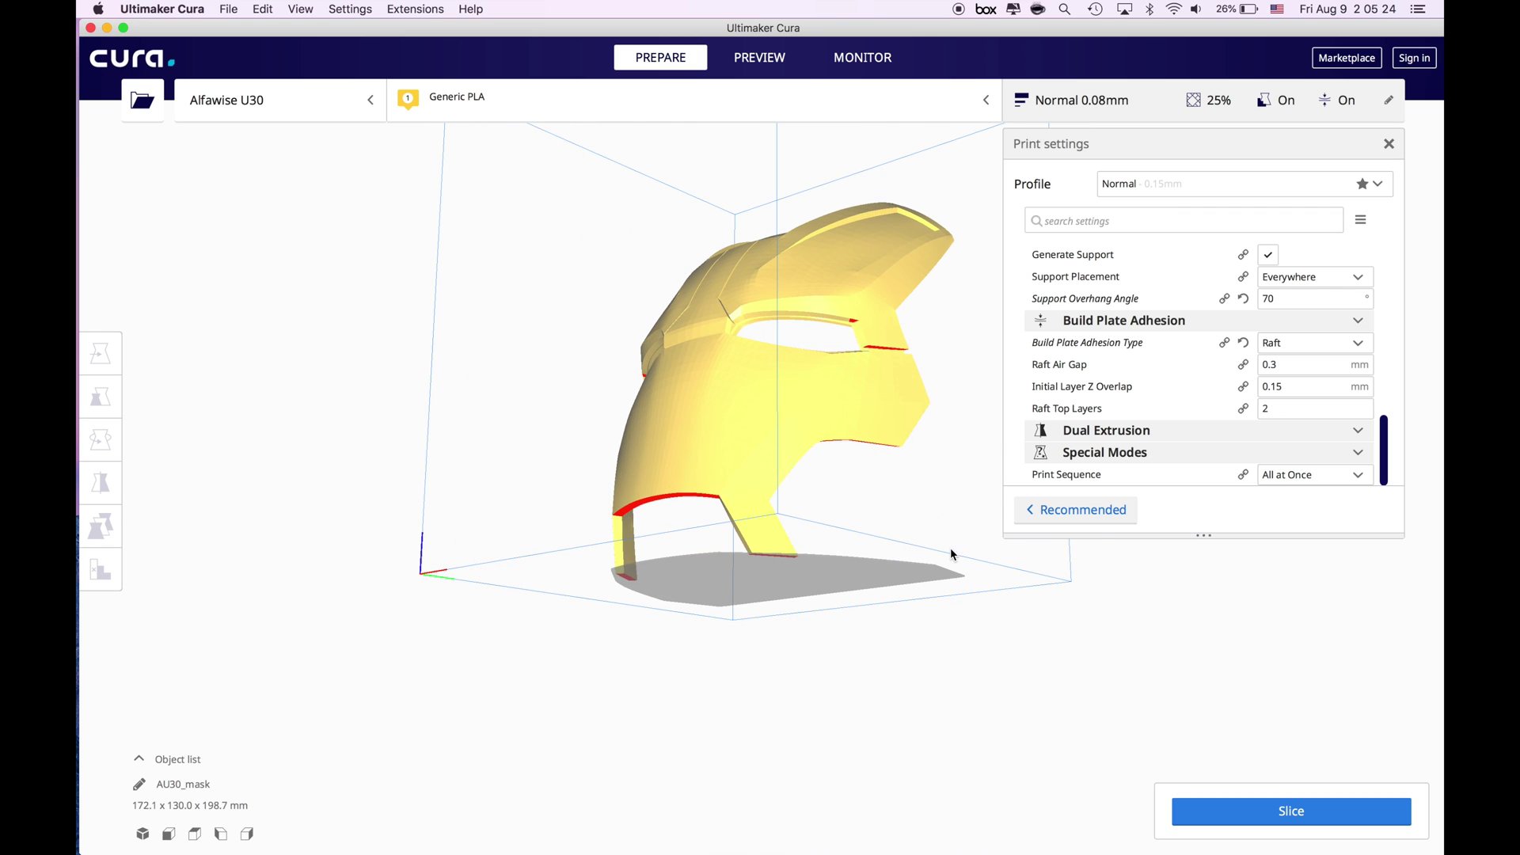
Select the mask model and examine its rotate and move controls on the build plate.
right_drag(762, 570, 831, 647)
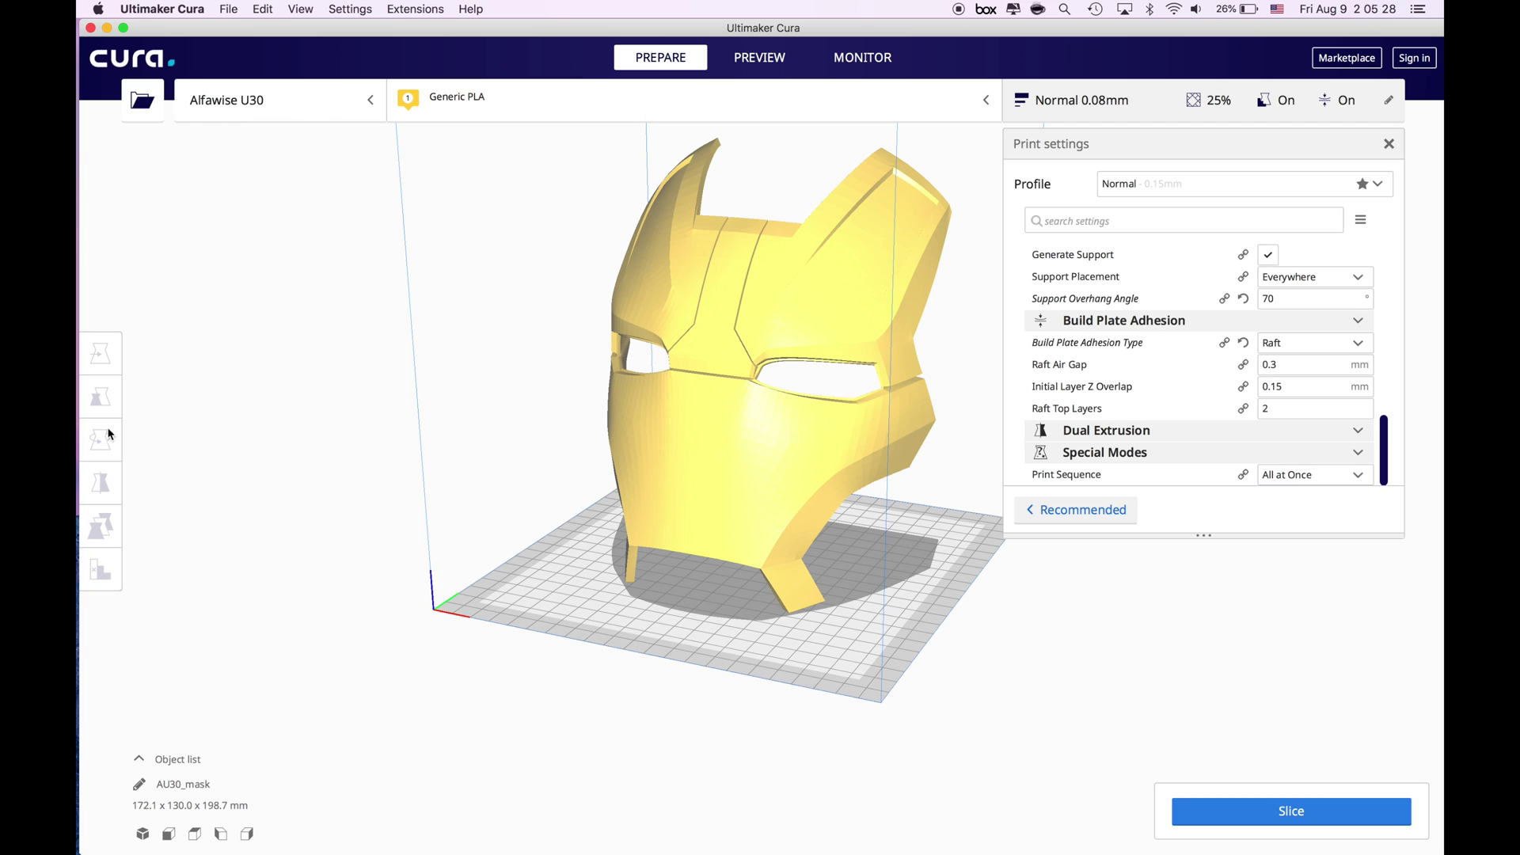
click(790, 491)
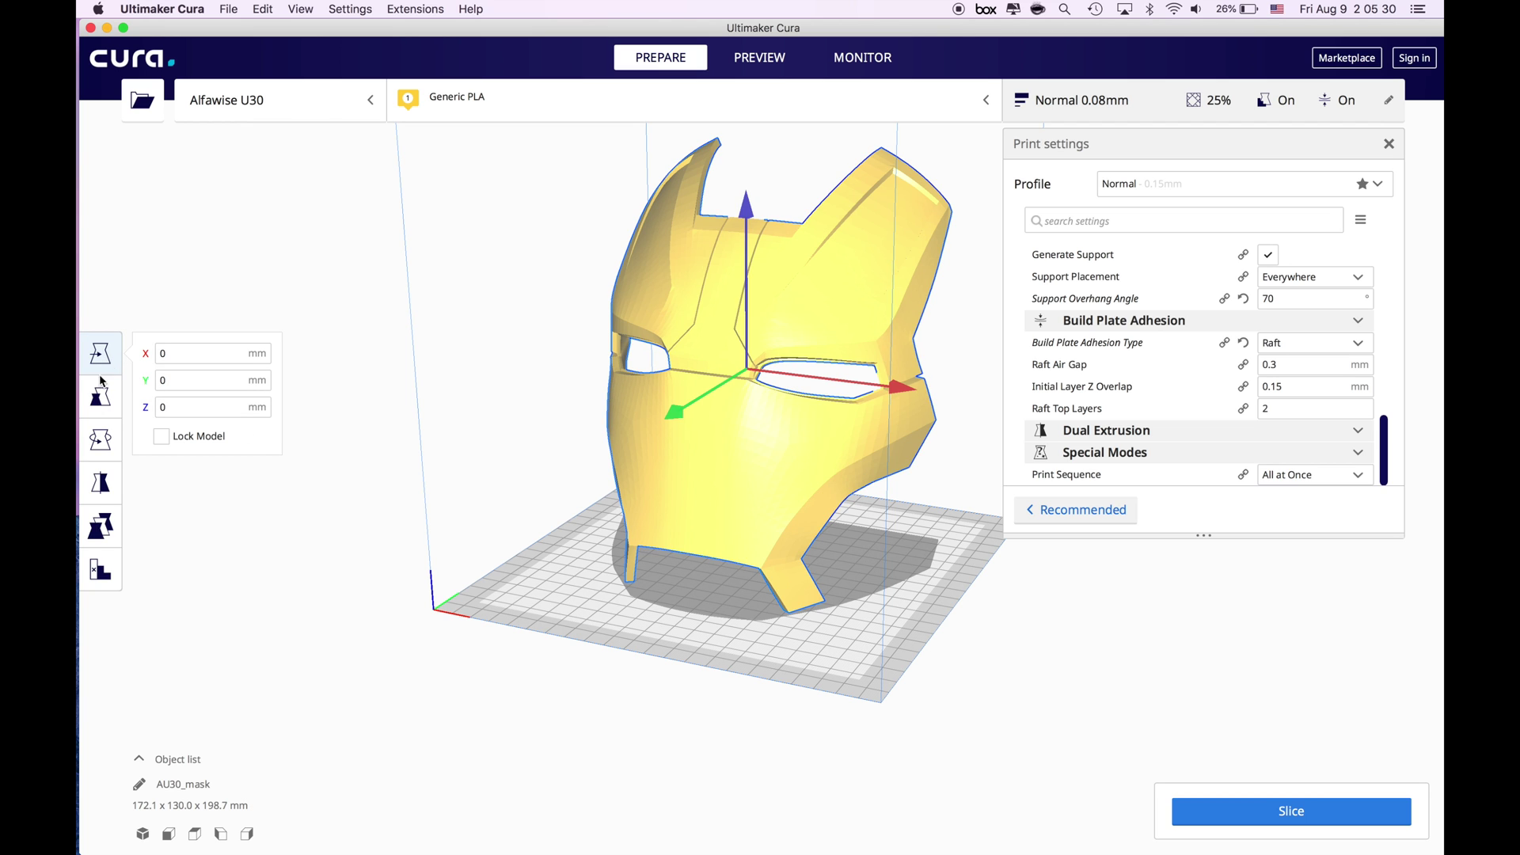
click(101, 440)
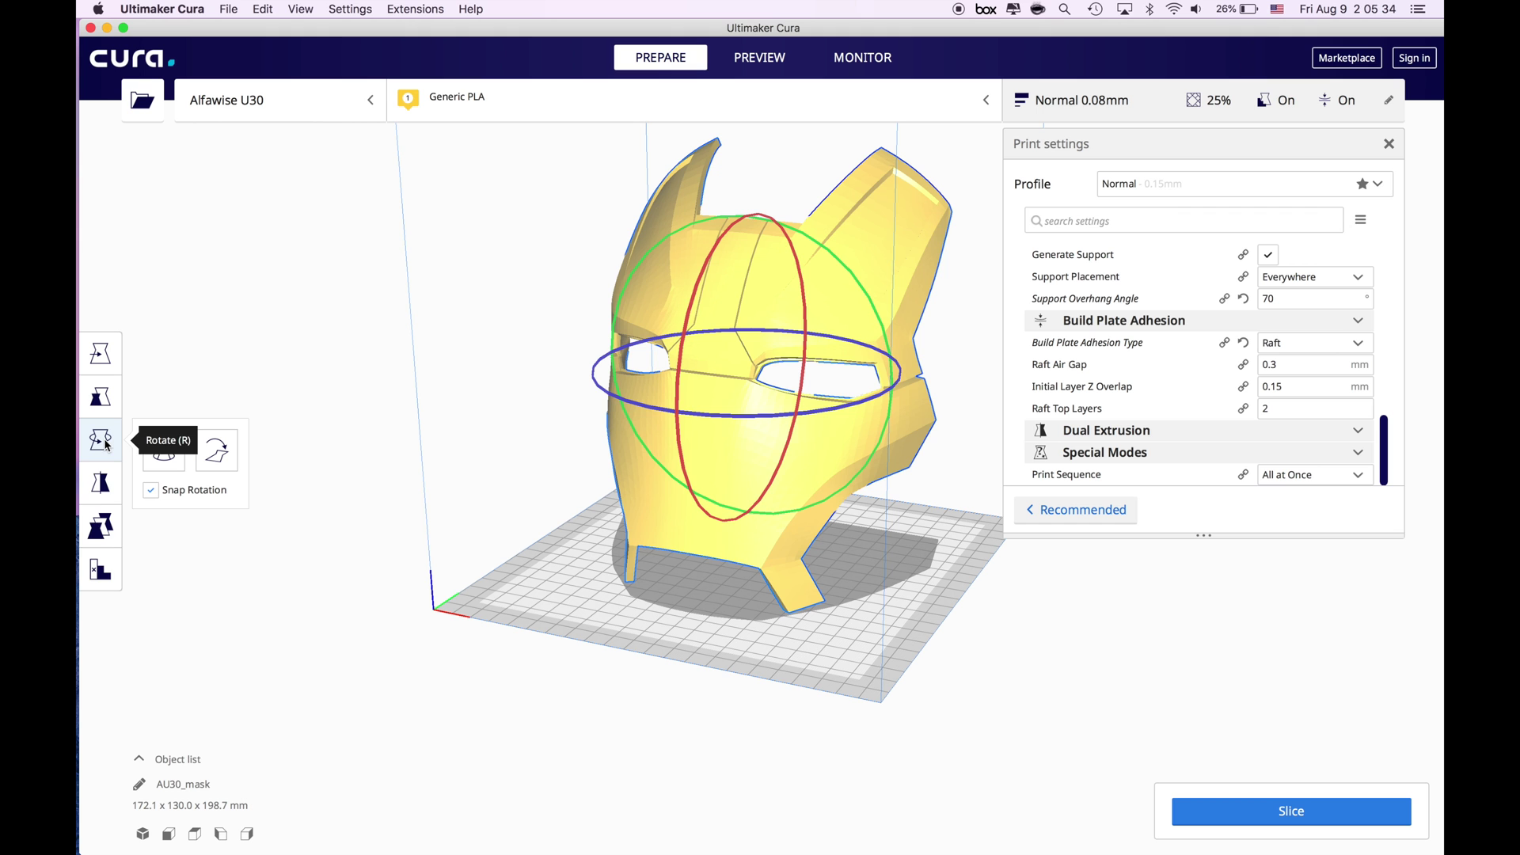
mouse_move(871, 595)
right_down()
mouse_move(723, 615)
mouse_move(662, 545)
mouse_move(696, 478)
mouse_move(886, 601)
right_up()
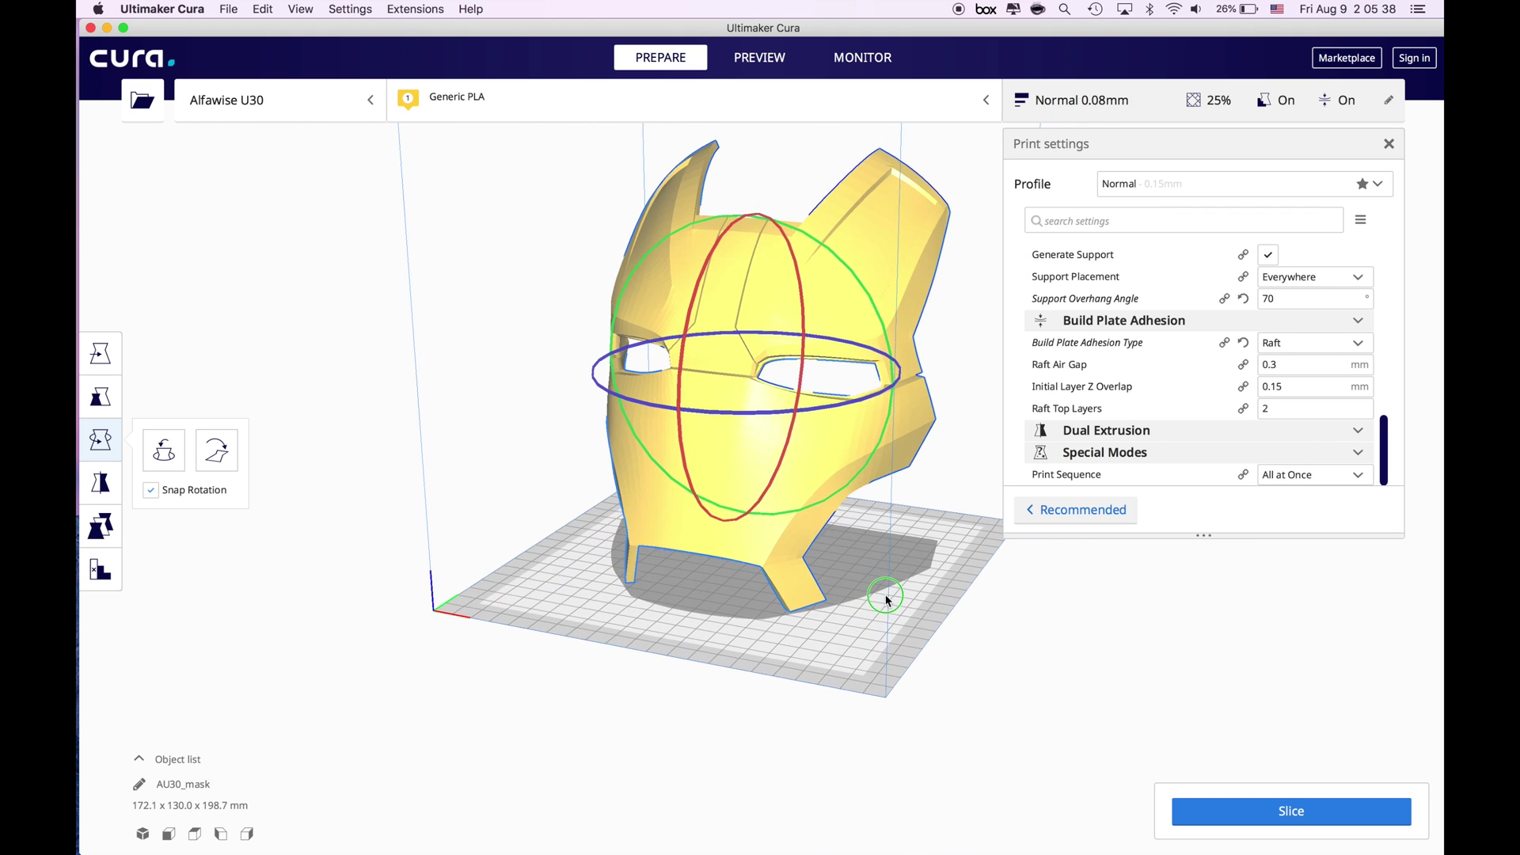
drag(697, 323, 712, 277)
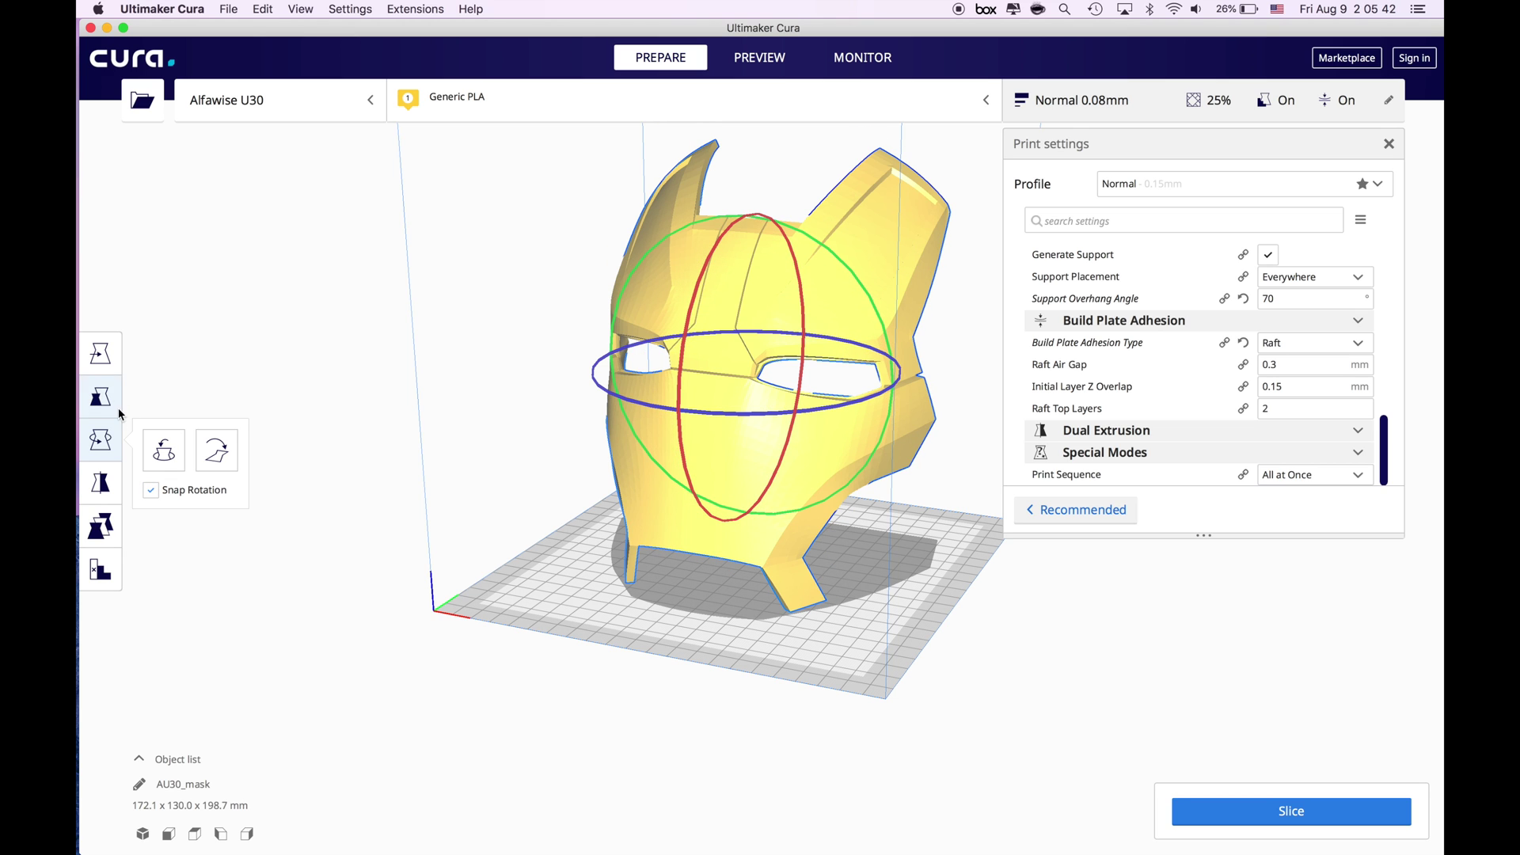
click(102, 354)
right_drag(893, 577, 893, 634)
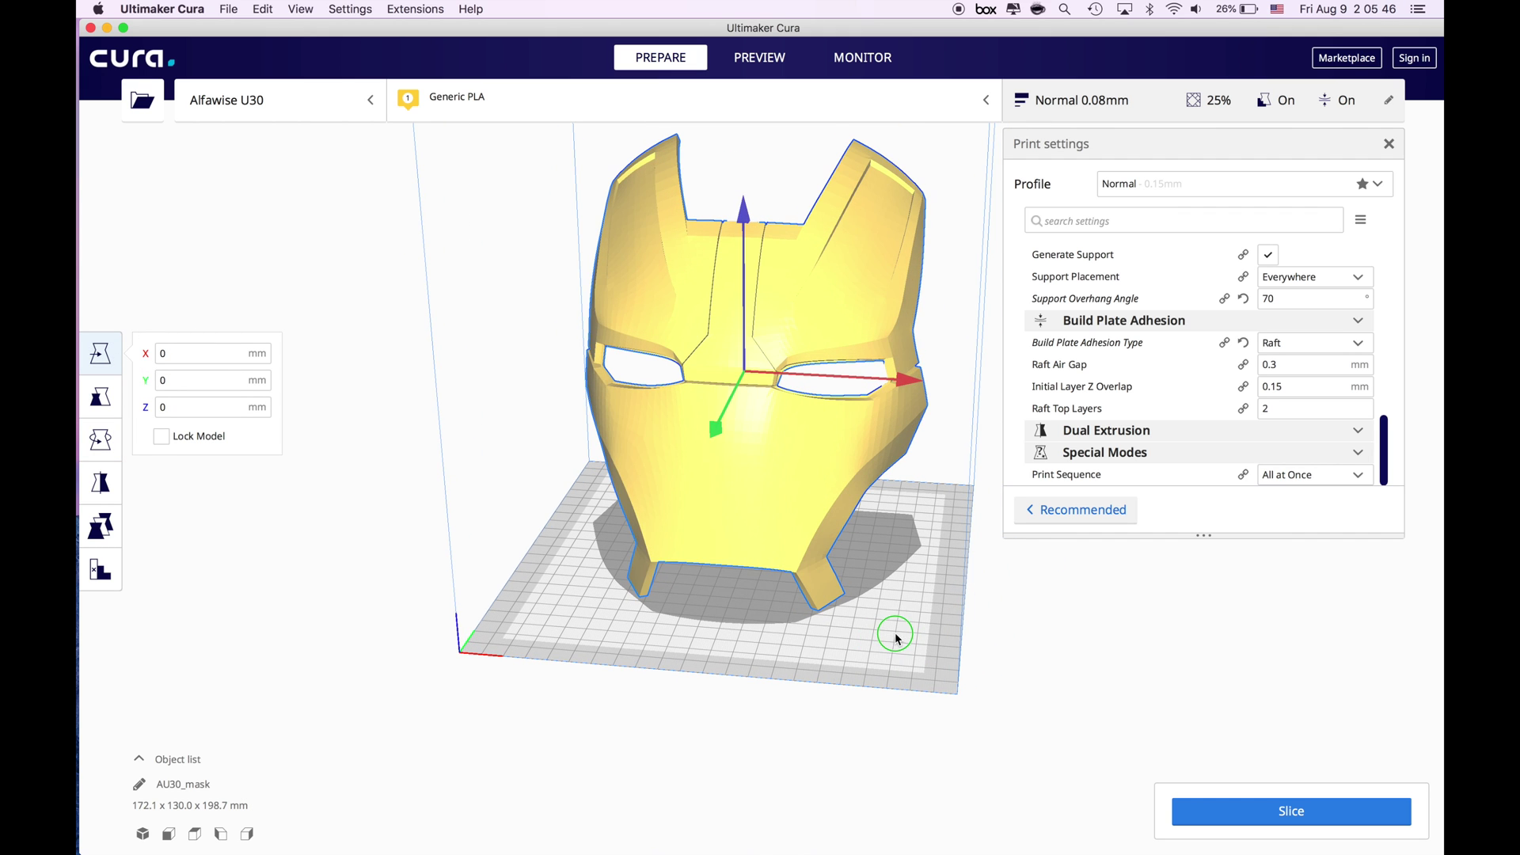
Slice the mask model with the current print settings and check the estimated print time and material use.
click(1229, 810)
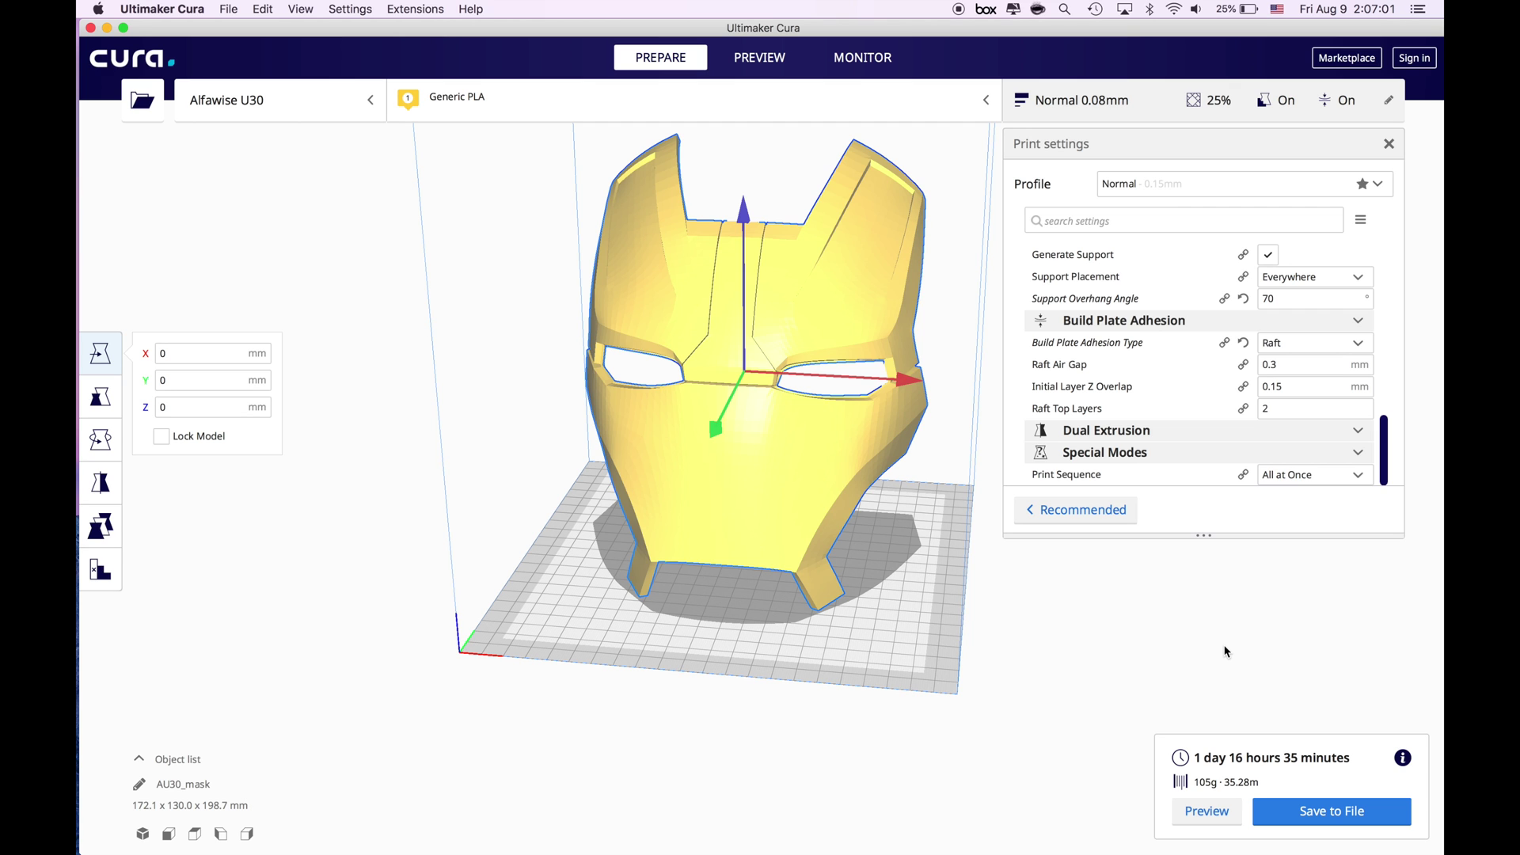
scroll(1224, 651, down, 2)
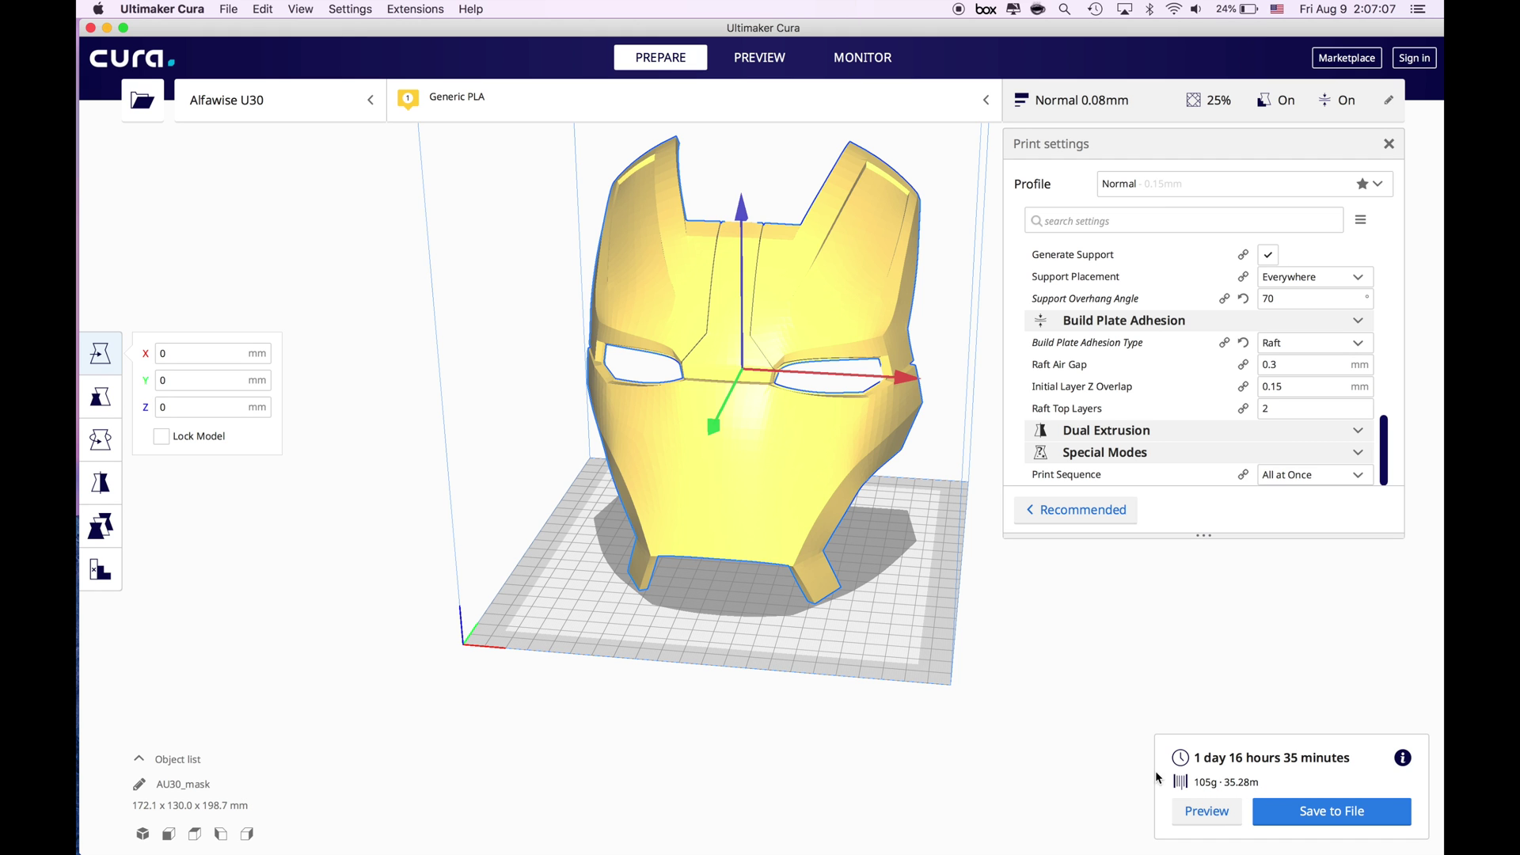
right_drag(1044, 709, 990, 700)
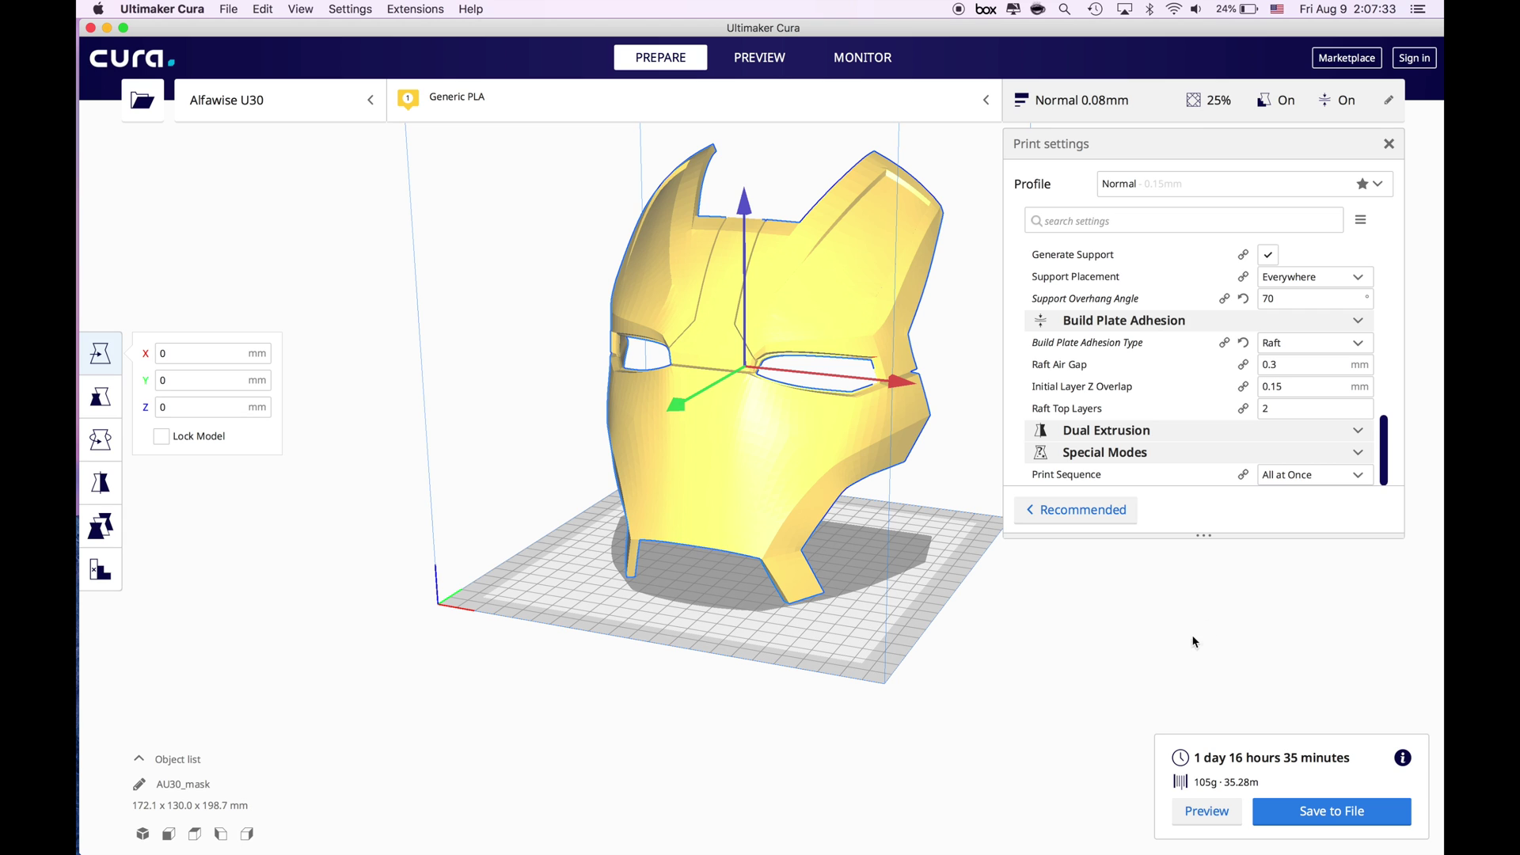
Open the layer preview of the sliced mask and hide the print settings to inspect its supports and raft closely.
click(1202, 809)
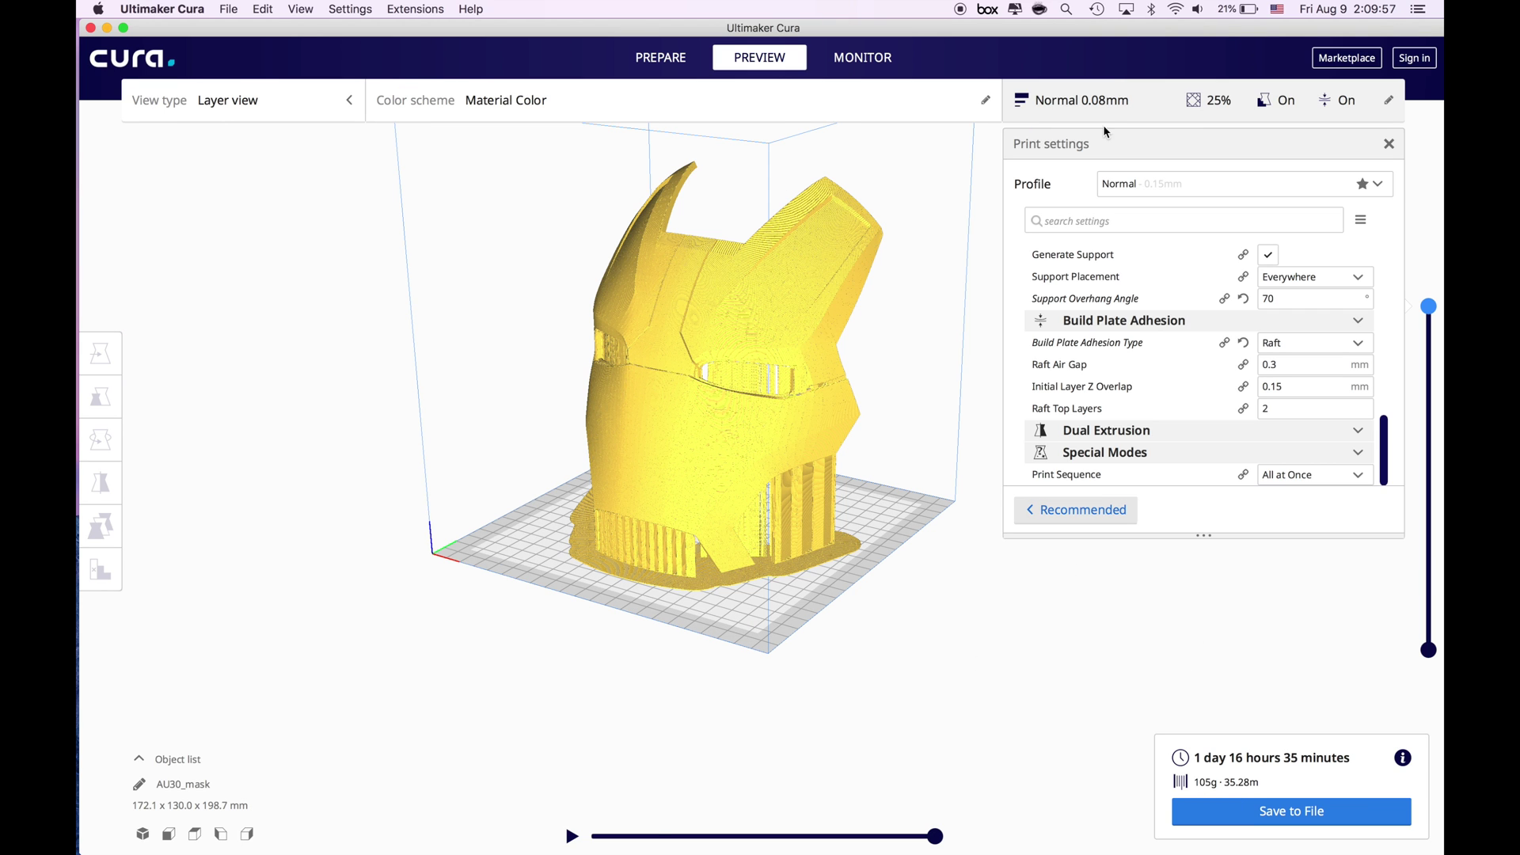
click(1100, 100)
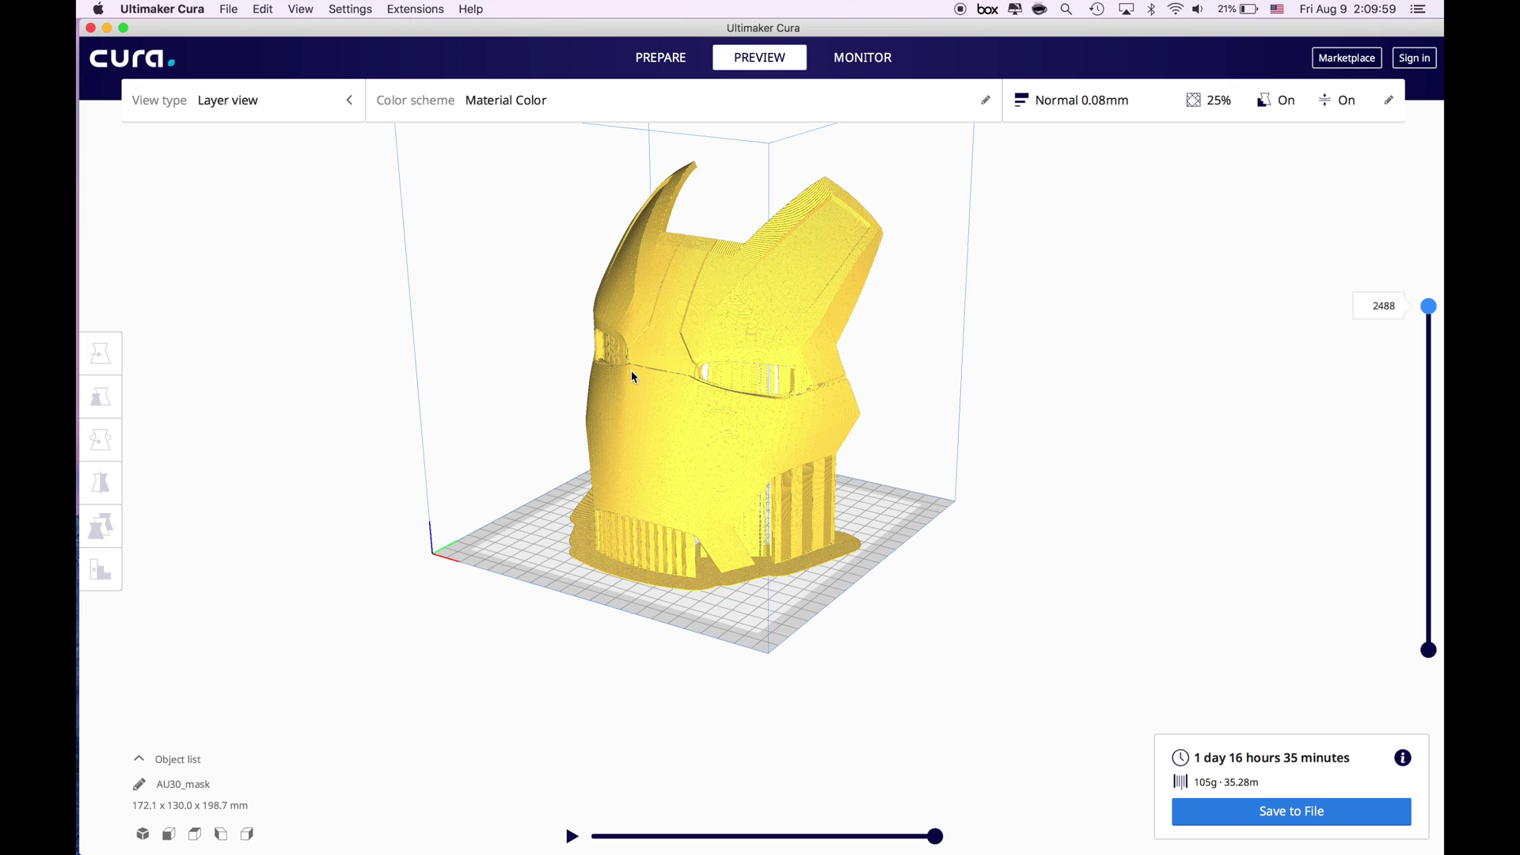
scroll(631, 372, up, 3)
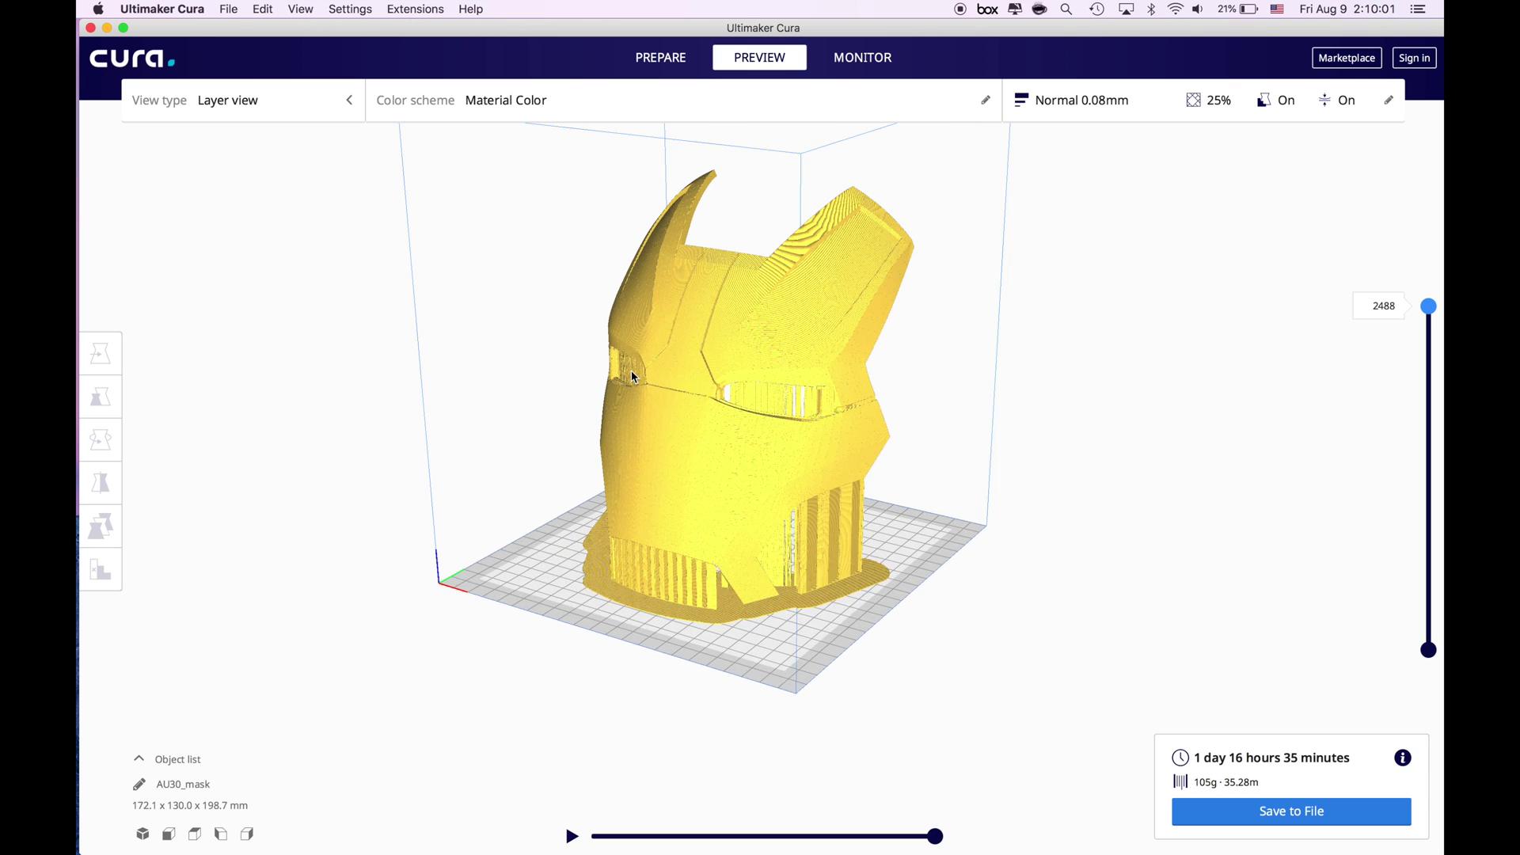
scroll(631, 370, up, 3)
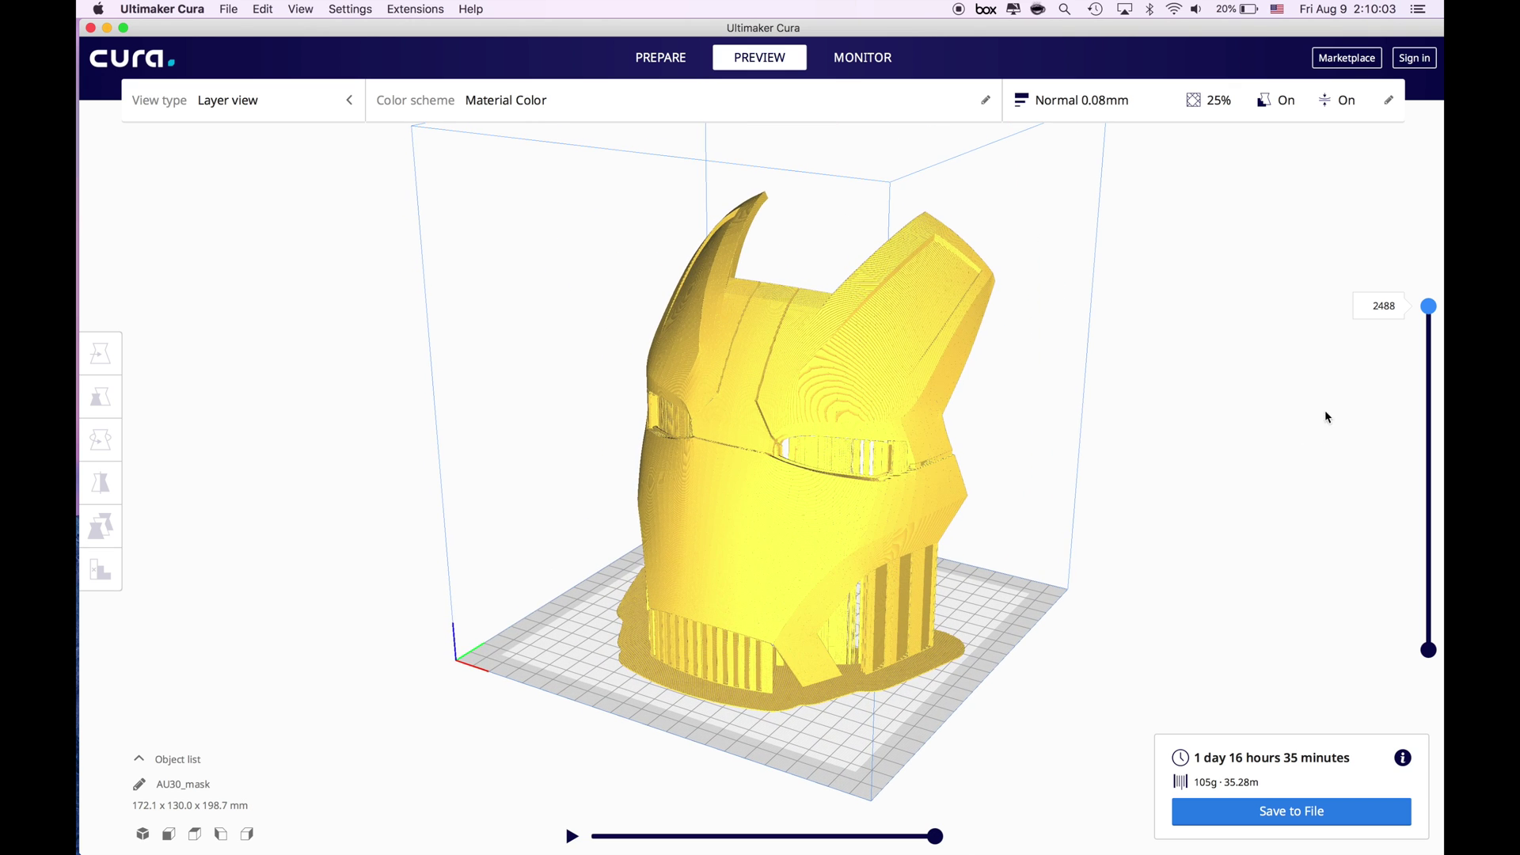
Scrub through the upper layers of the sliced mask and lower the displayed range to layer 1673.
click(1428, 324)
drag(1427, 321, 1434, 280)
drag(1426, 399, 1426, 406)
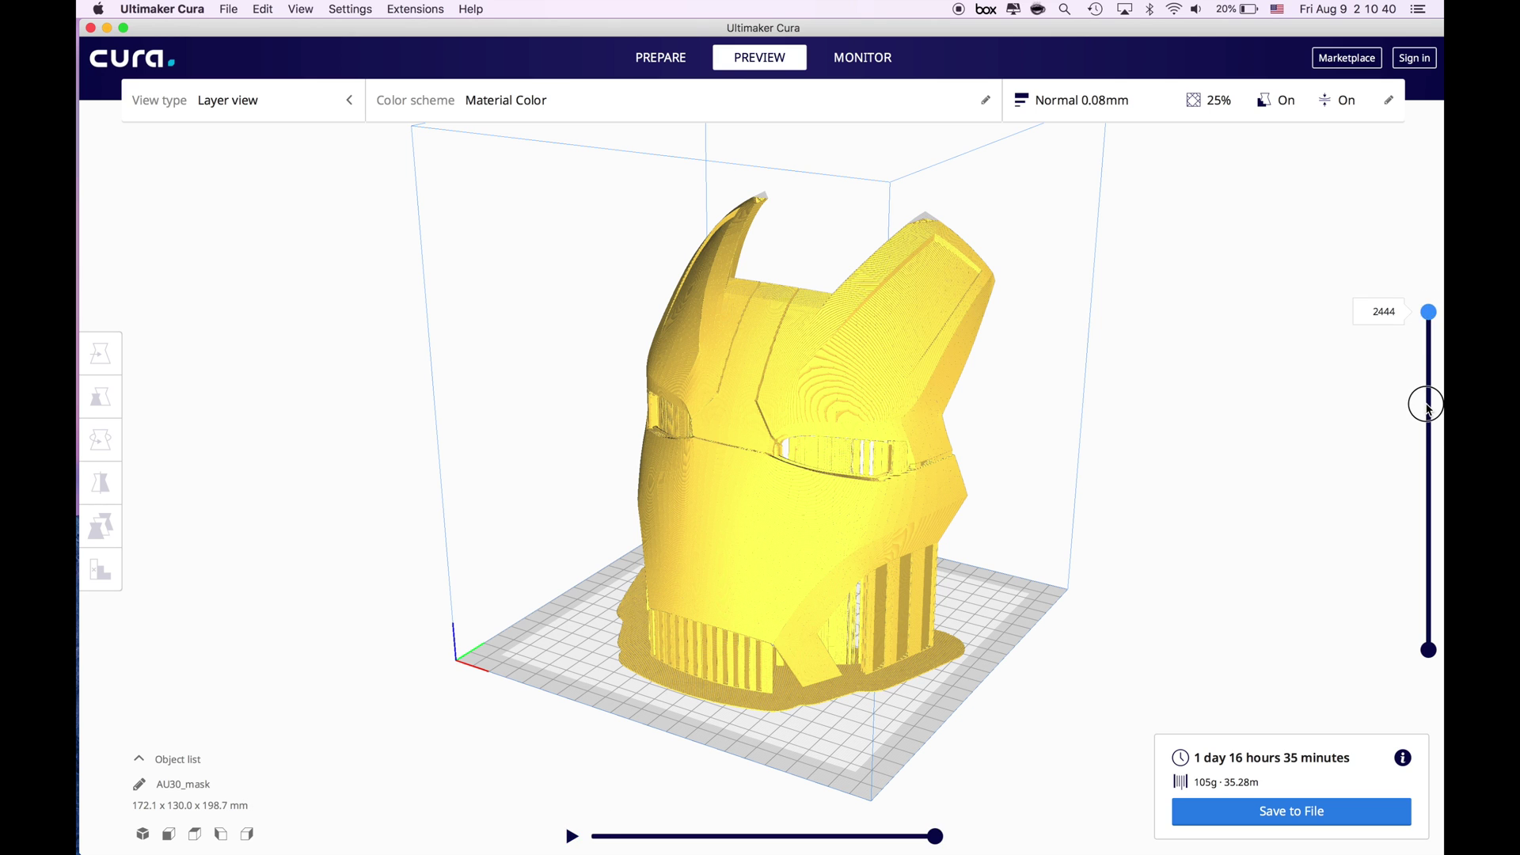
Play the toolpath simulation of layer 1673, advance it to the end and raise the displayed range to the top layer.
click(572, 836)
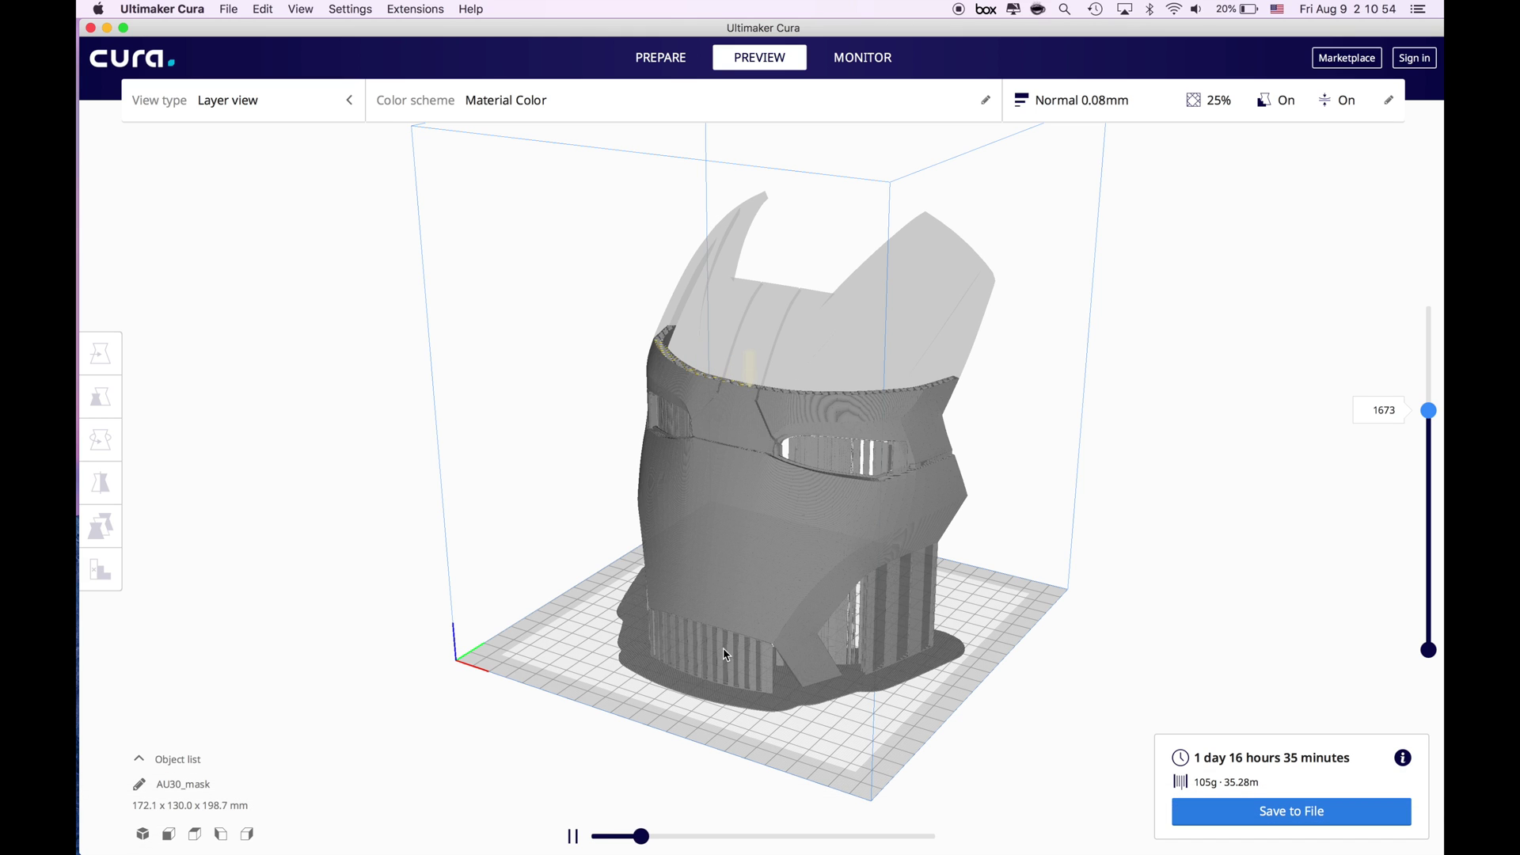
drag(661, 842, 1076, 838)
drag(1428, 410, 1428, 355)
drag(1421, 301, 1421, 305)
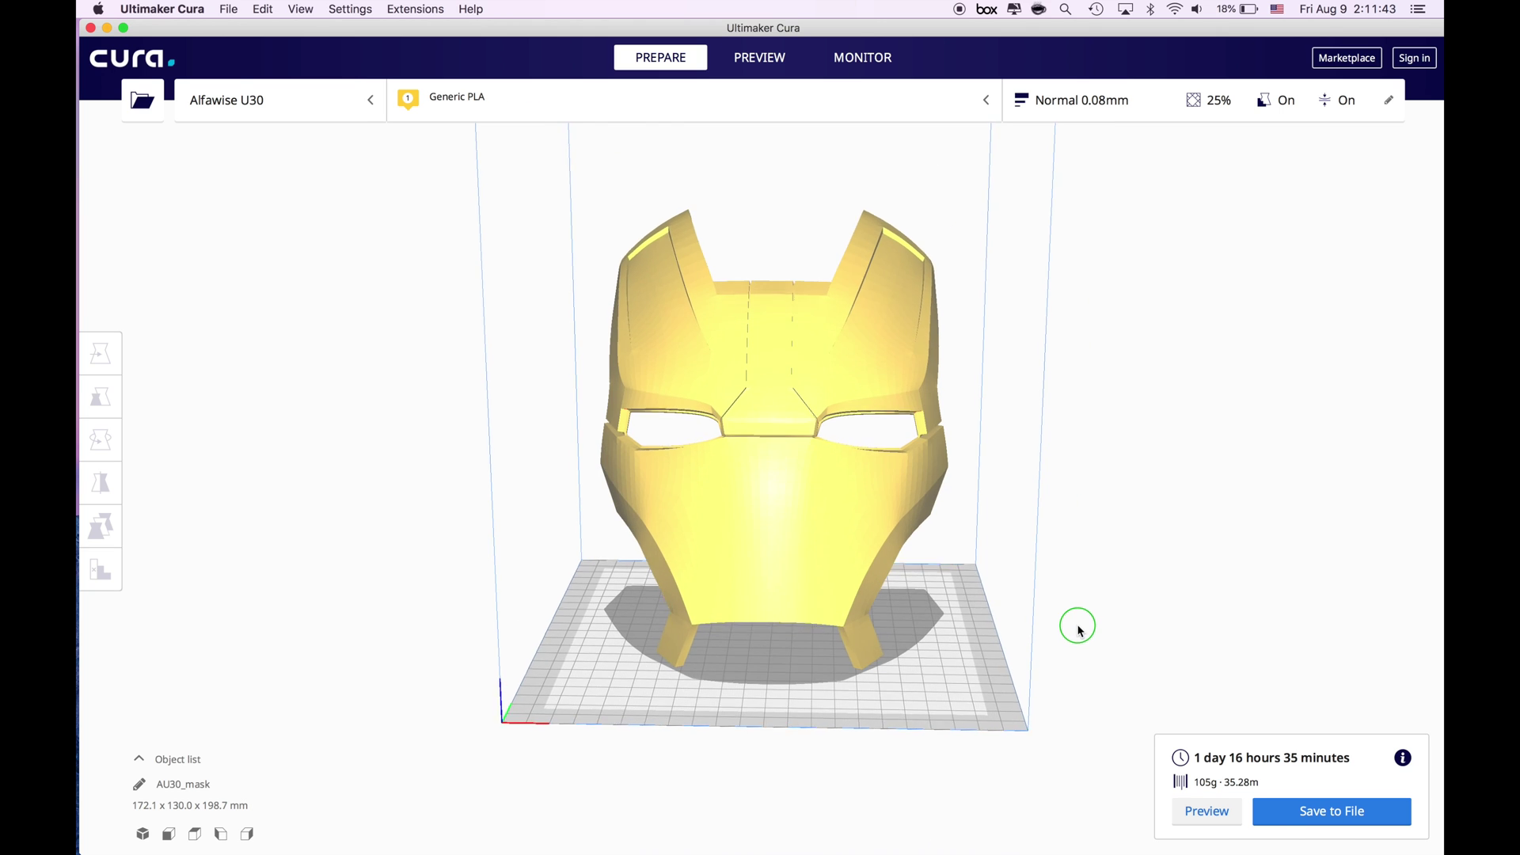
right_drag(1076, 624, 1021, 626)
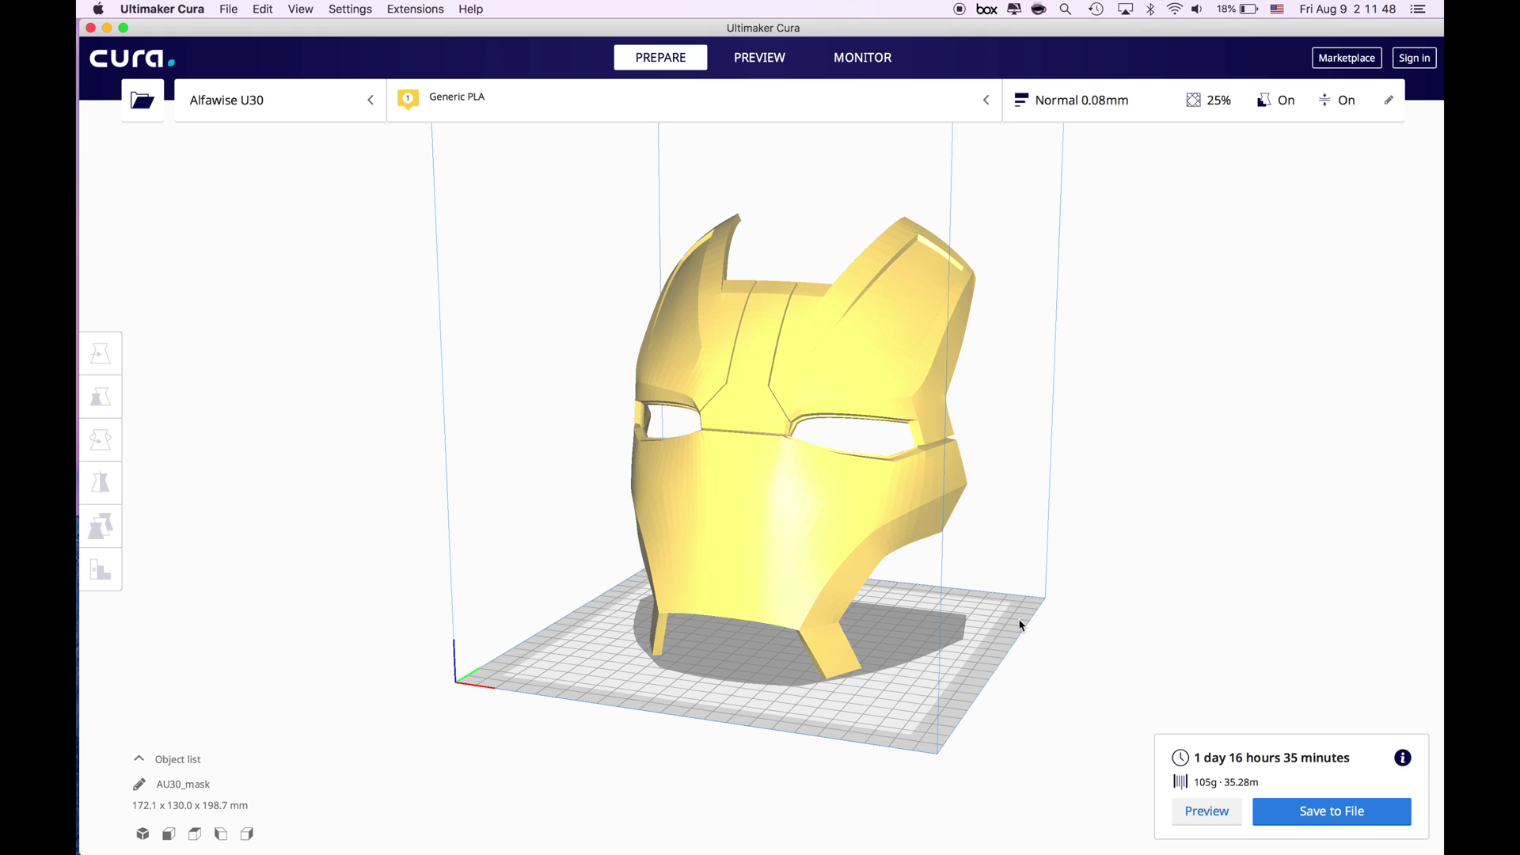
scroll(1067, 606, down, 3)
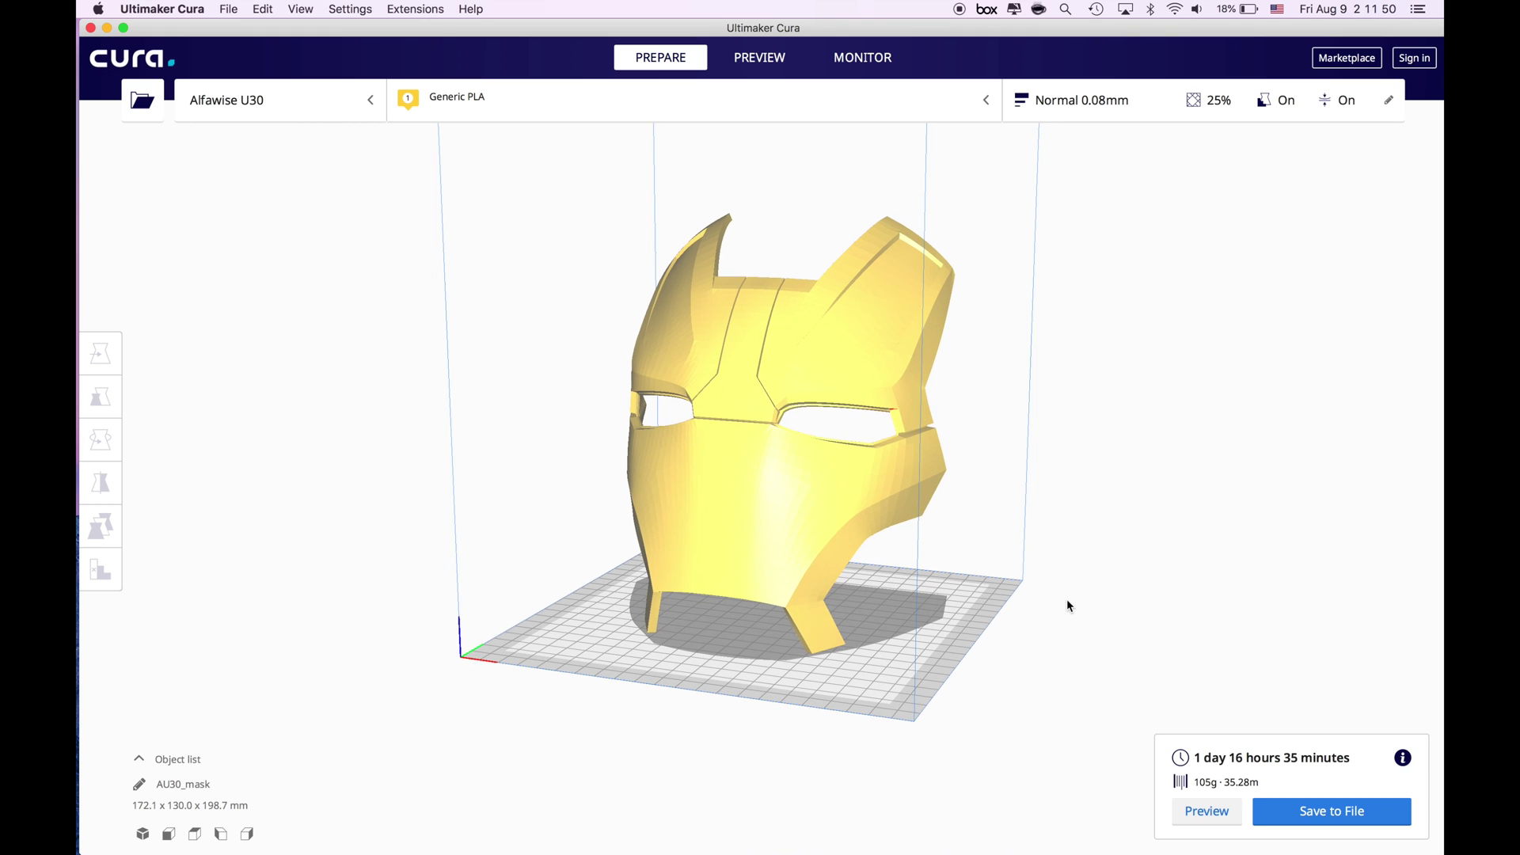